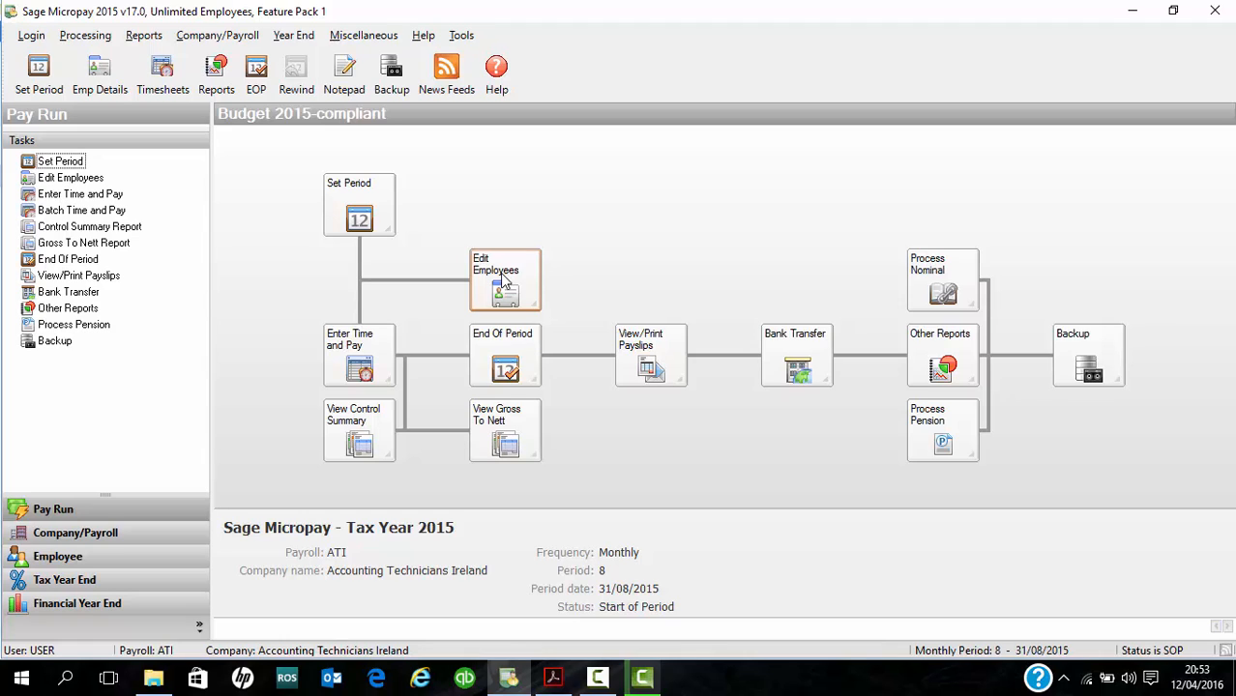
- Open sequential timesheet entry, examine the pay elements listed for employee 1, and close the timesheet
click(345, 362)
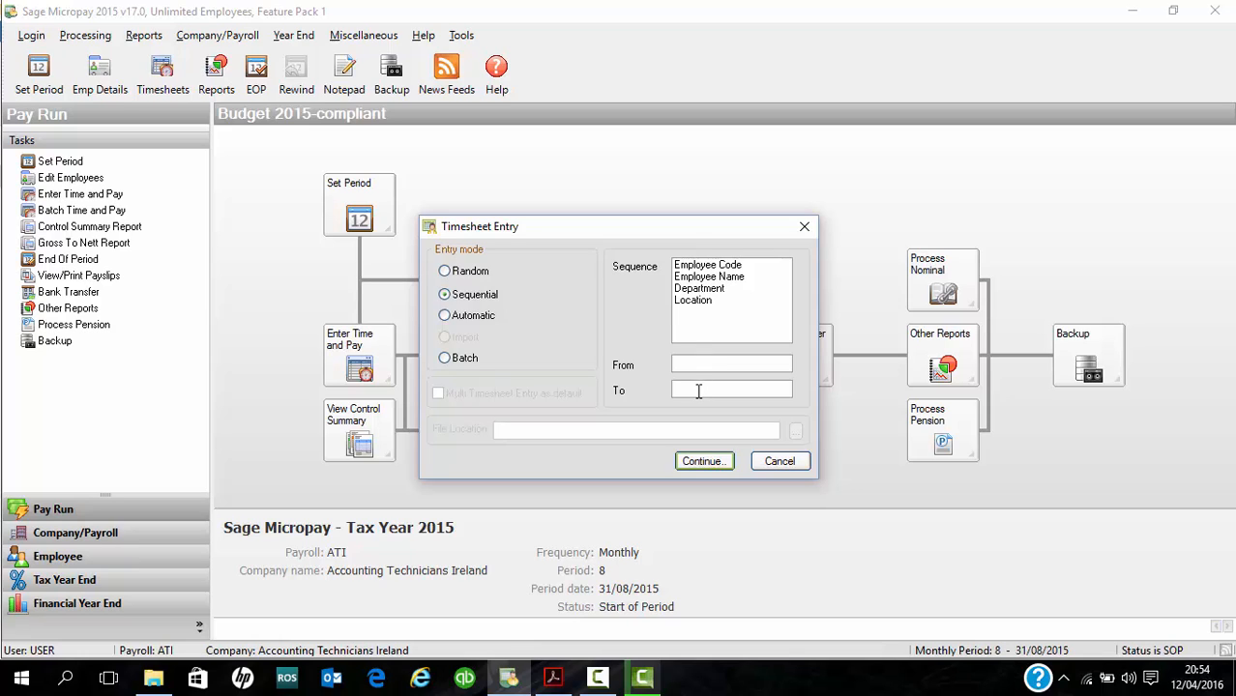
click(702, 461)
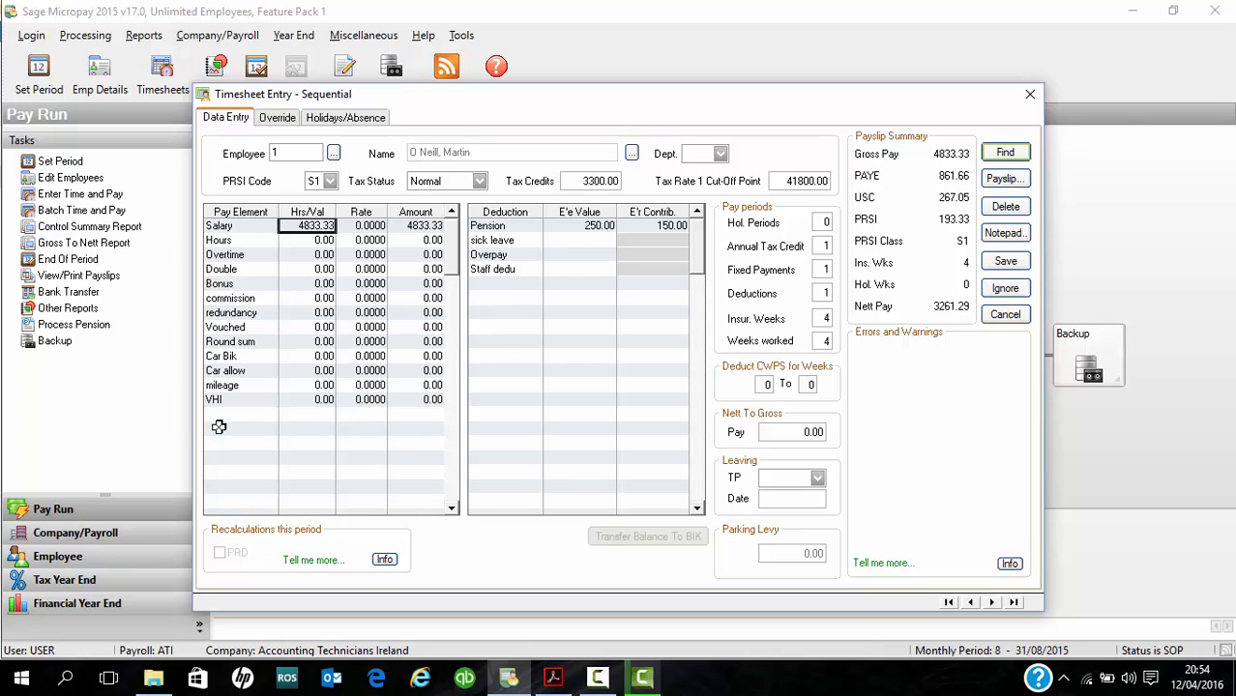
click(252, 416)
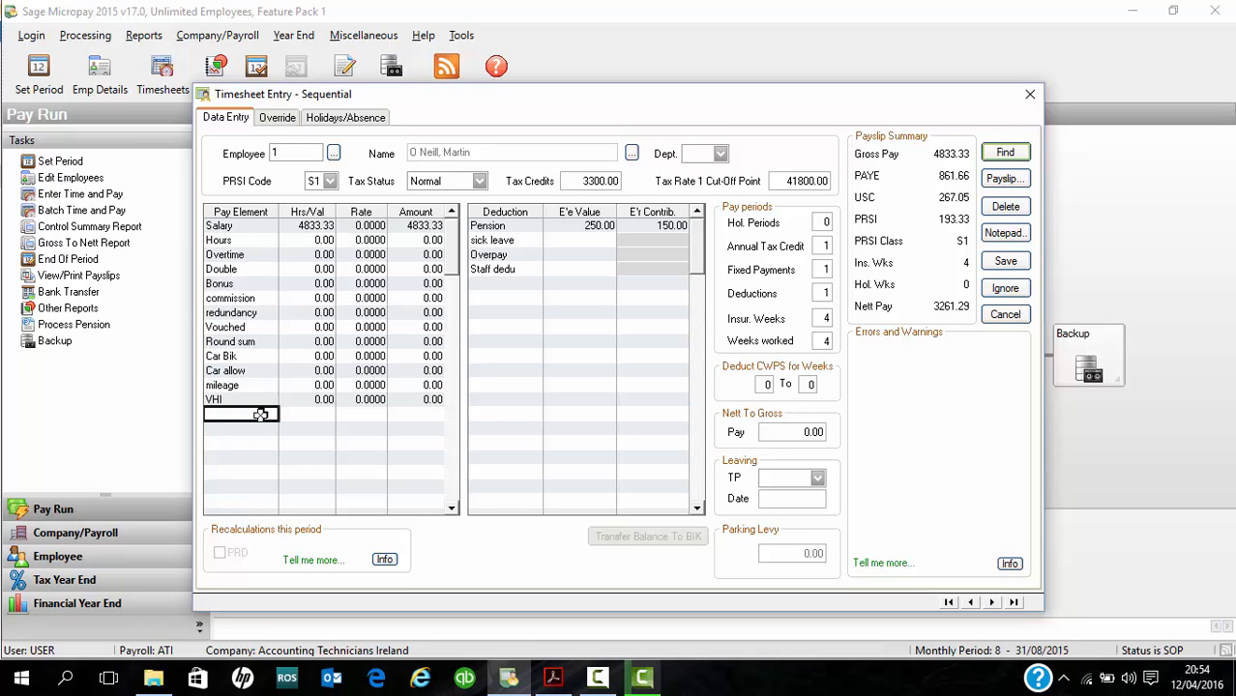
click(1030, 95)
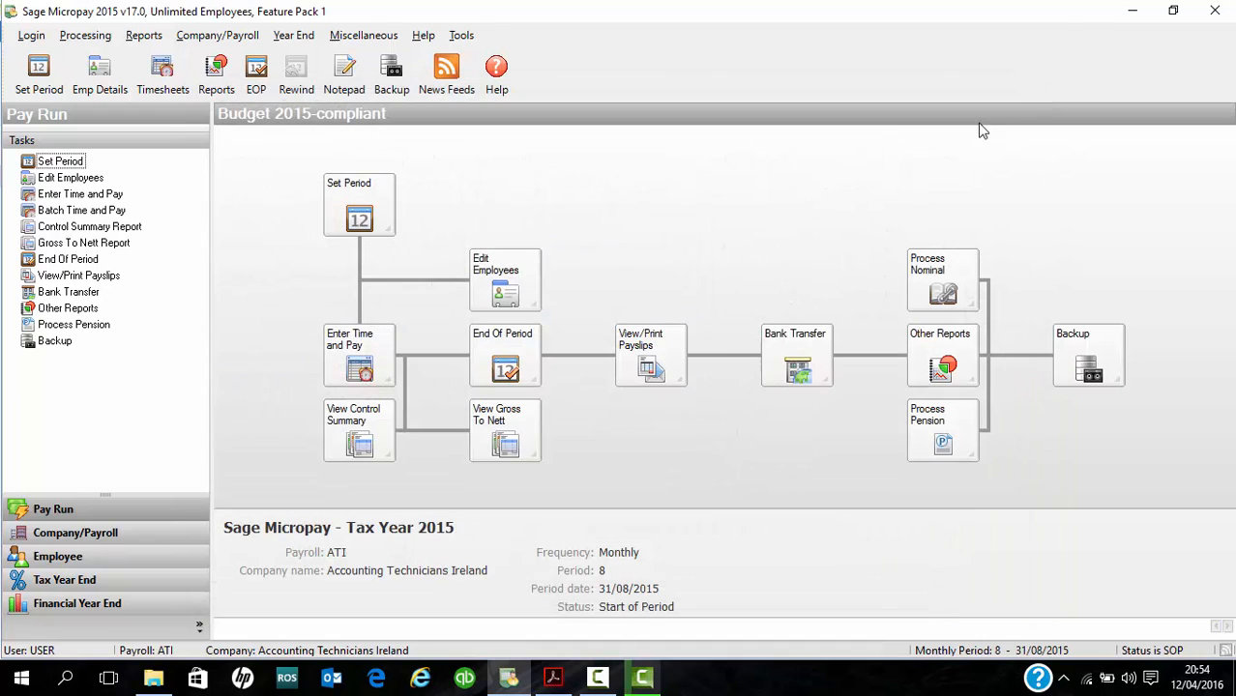
- Review the company's payment types and deduction types, closing each list without changes
click(208, 36)
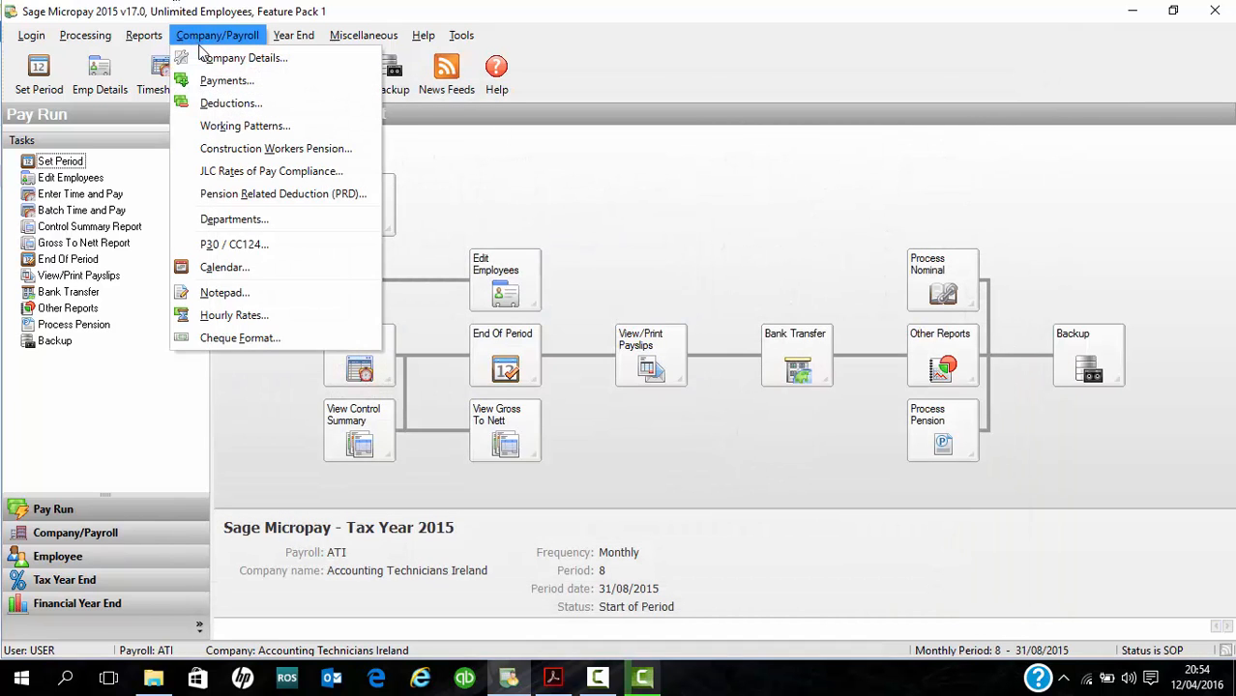
click(220, 79)
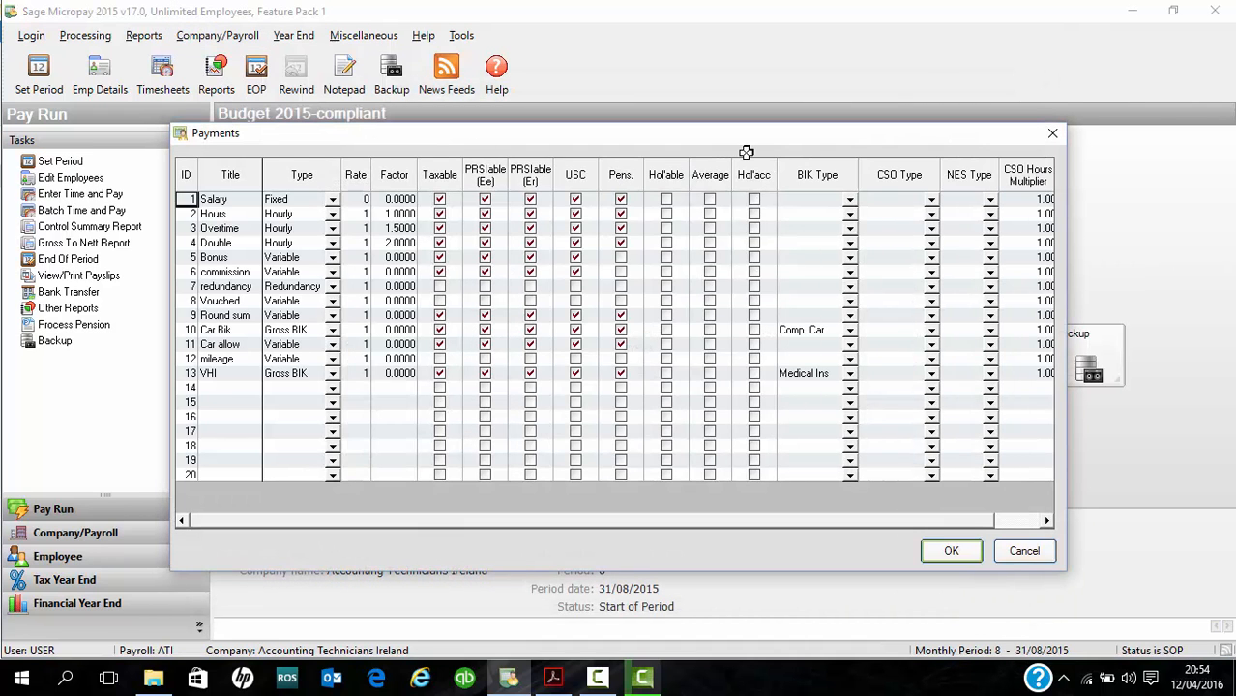
click(1051, 136)
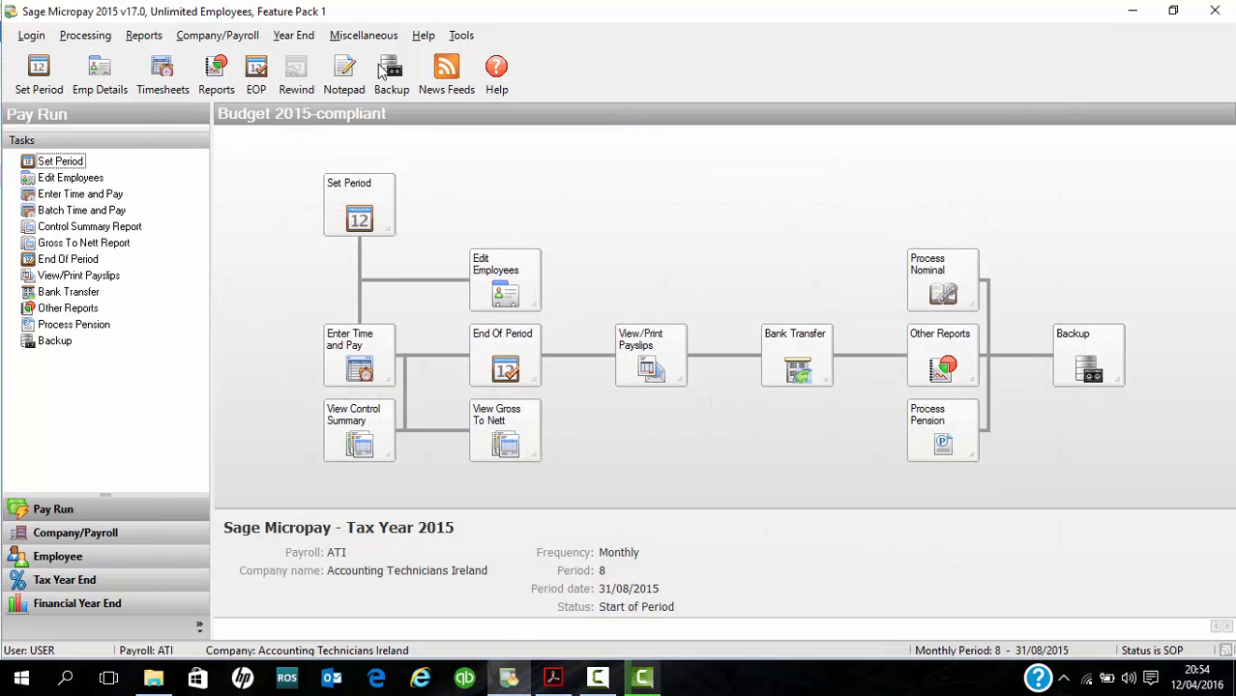
click(217, 36)
click(221, 103)
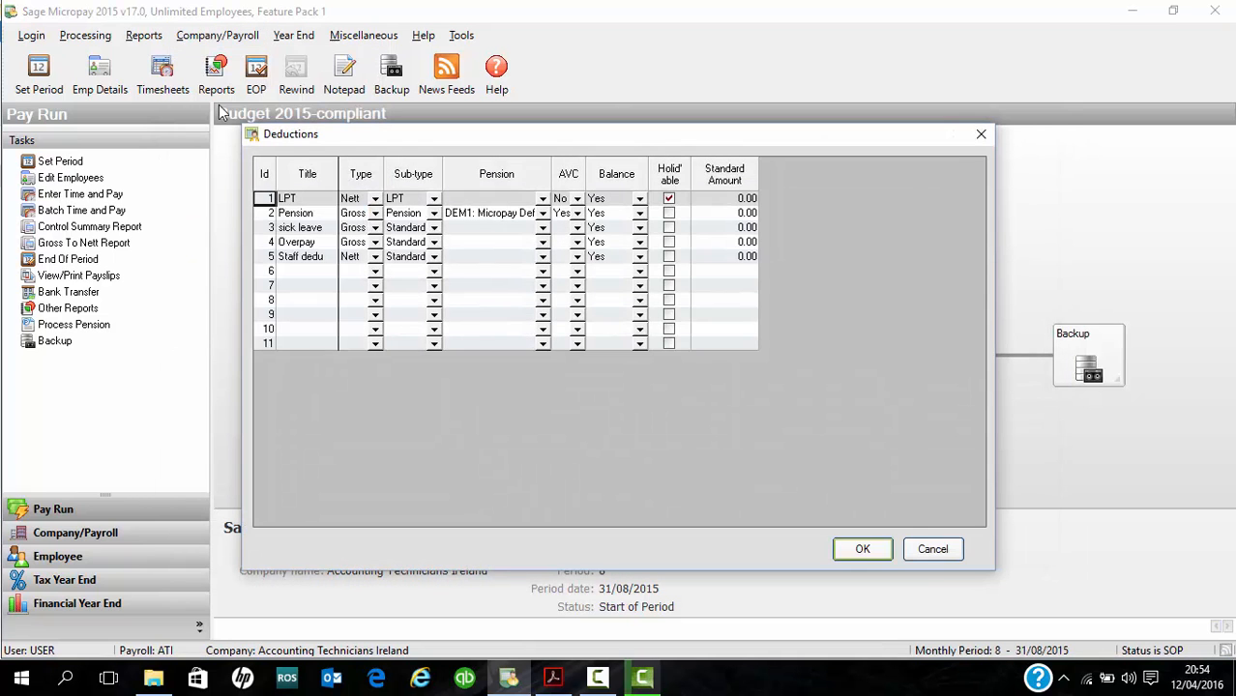
click(930, 549)
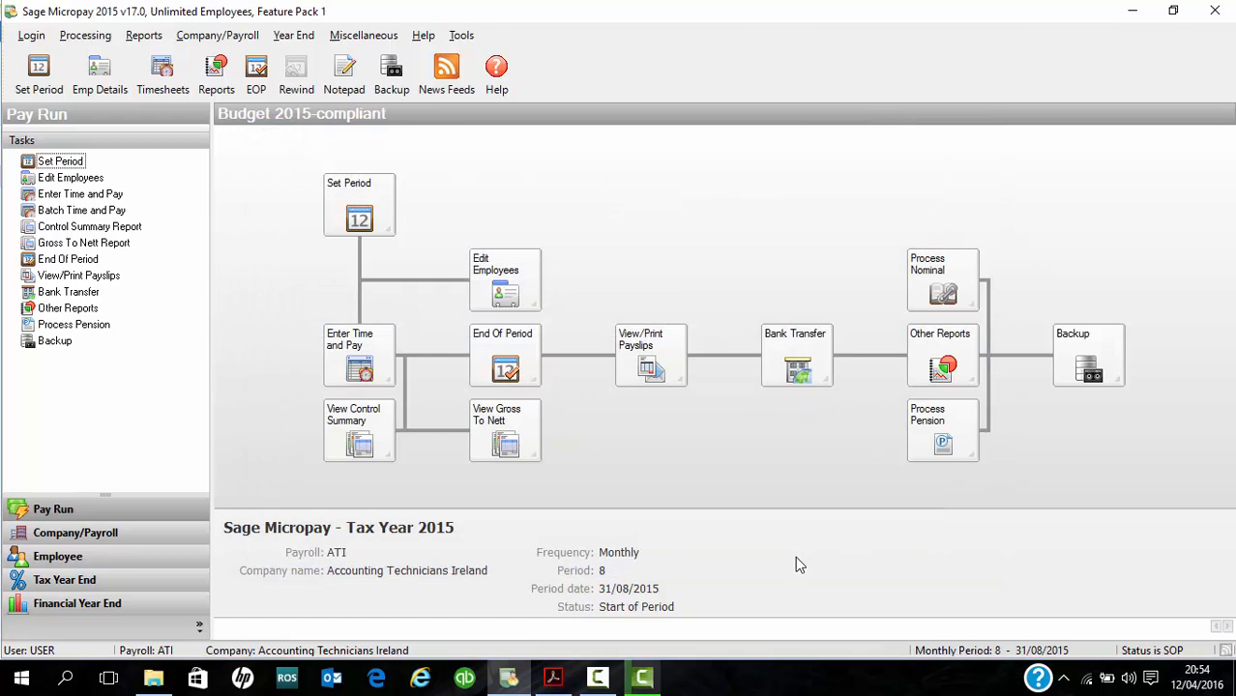
- Start timesheet entry in sequential mode and bring up employee 1's timesheet
click(377, 363)
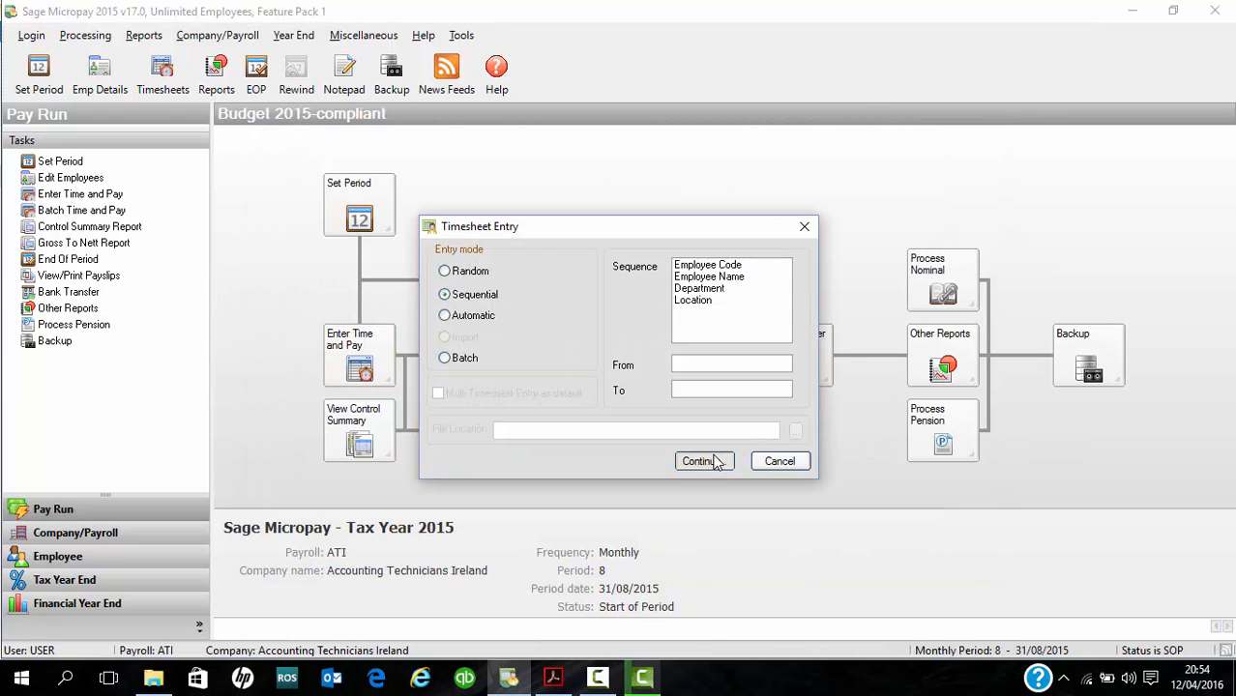
click(704, 461)
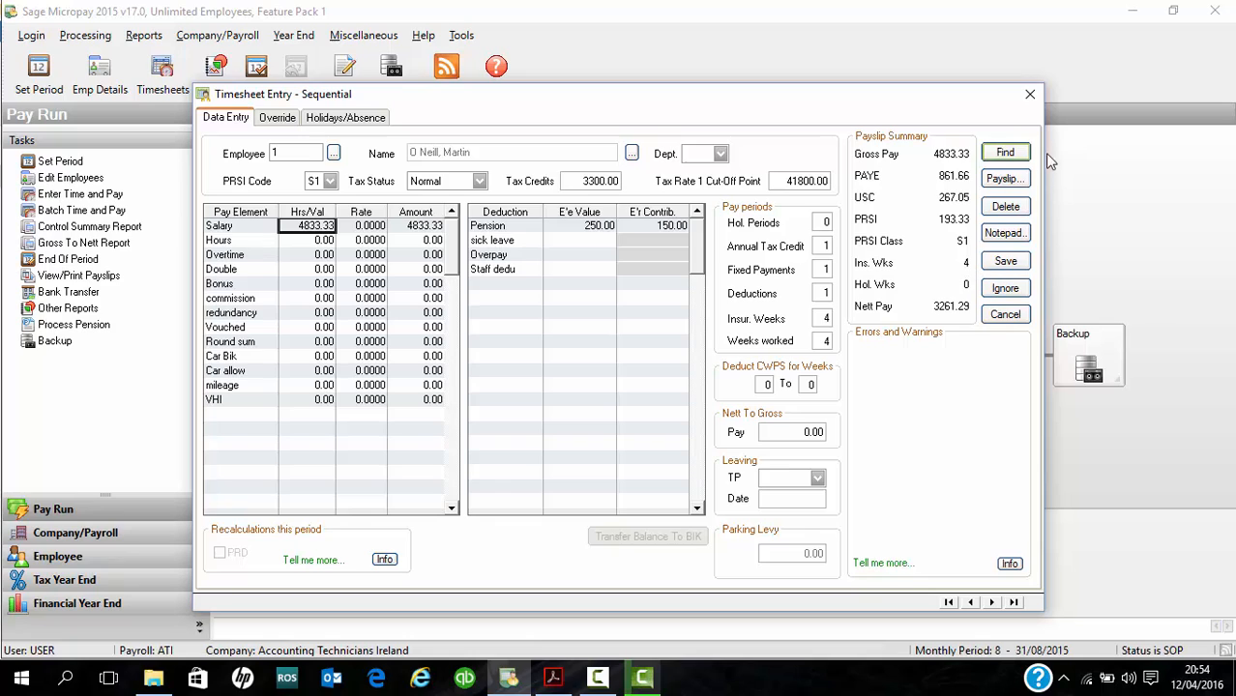
click(1021, 205)
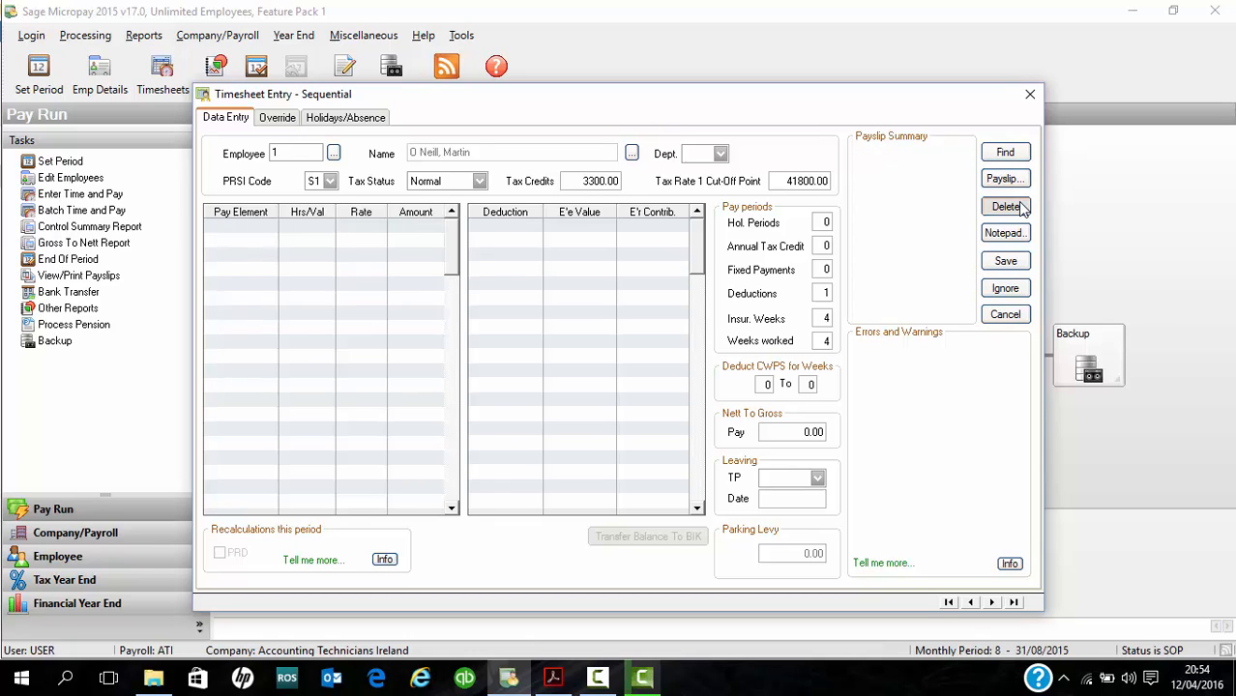
click(970, 603)
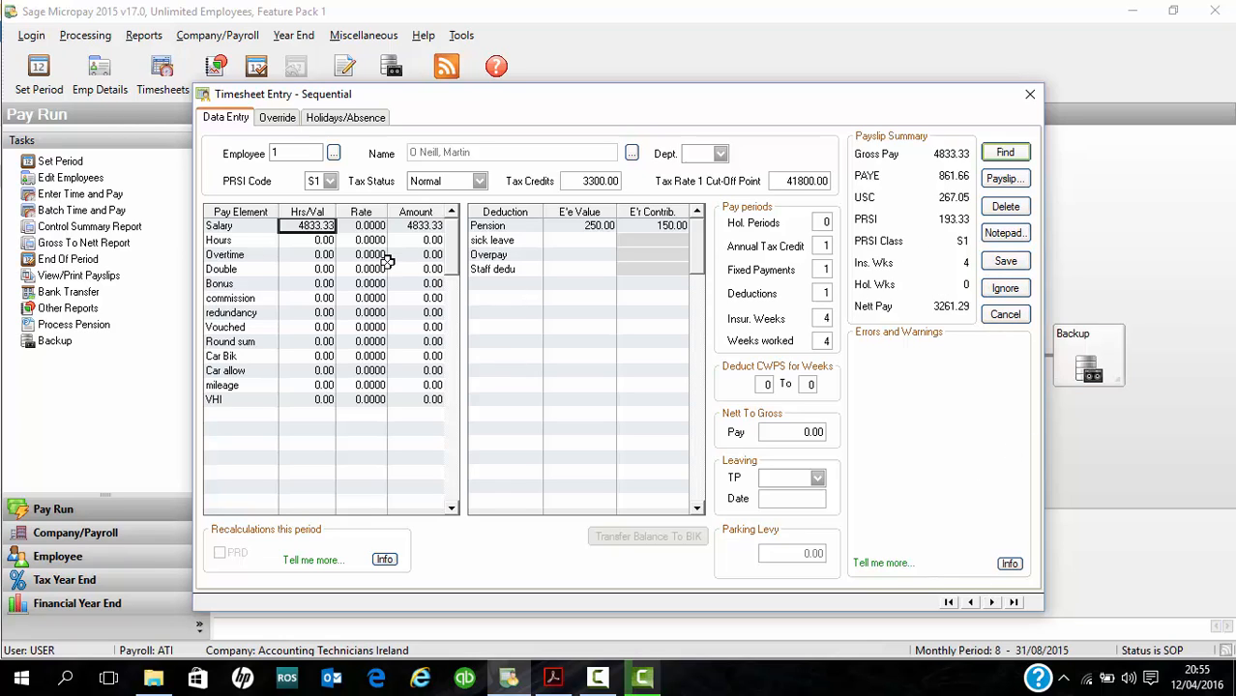
- Enter a bonus of 1500.00 on employee 1's timesheet and save it
click(319, 240)
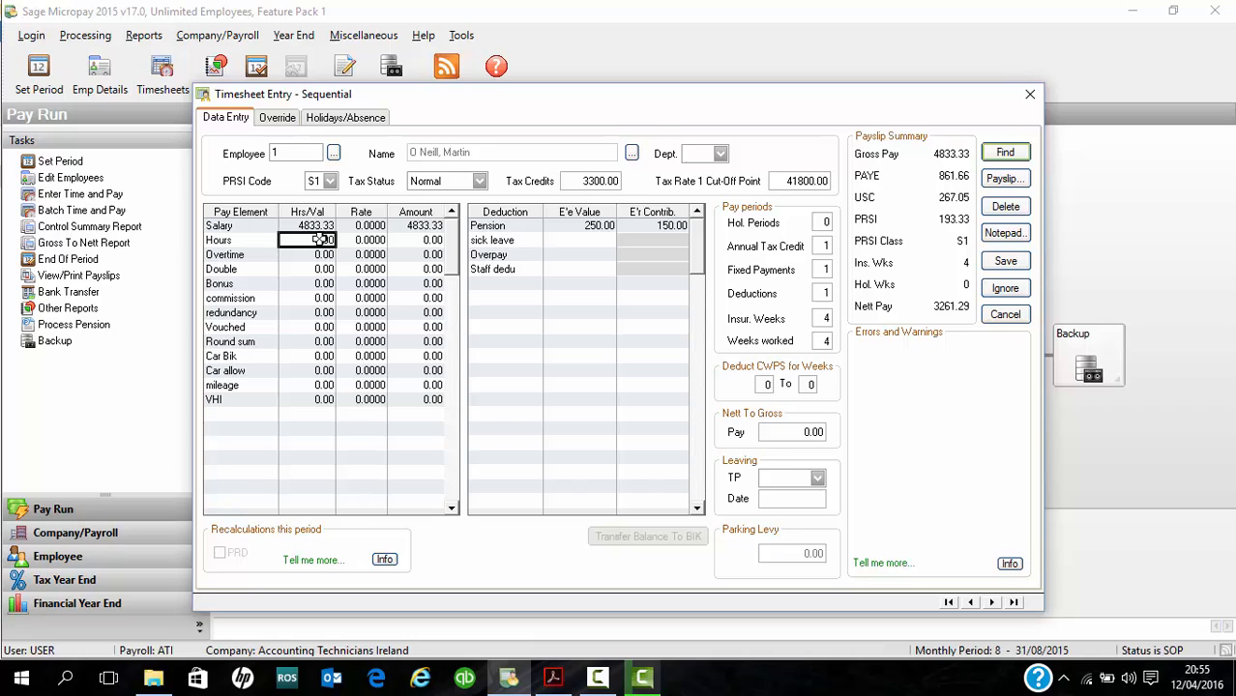
key(Down)
key(Down)
key(Down)
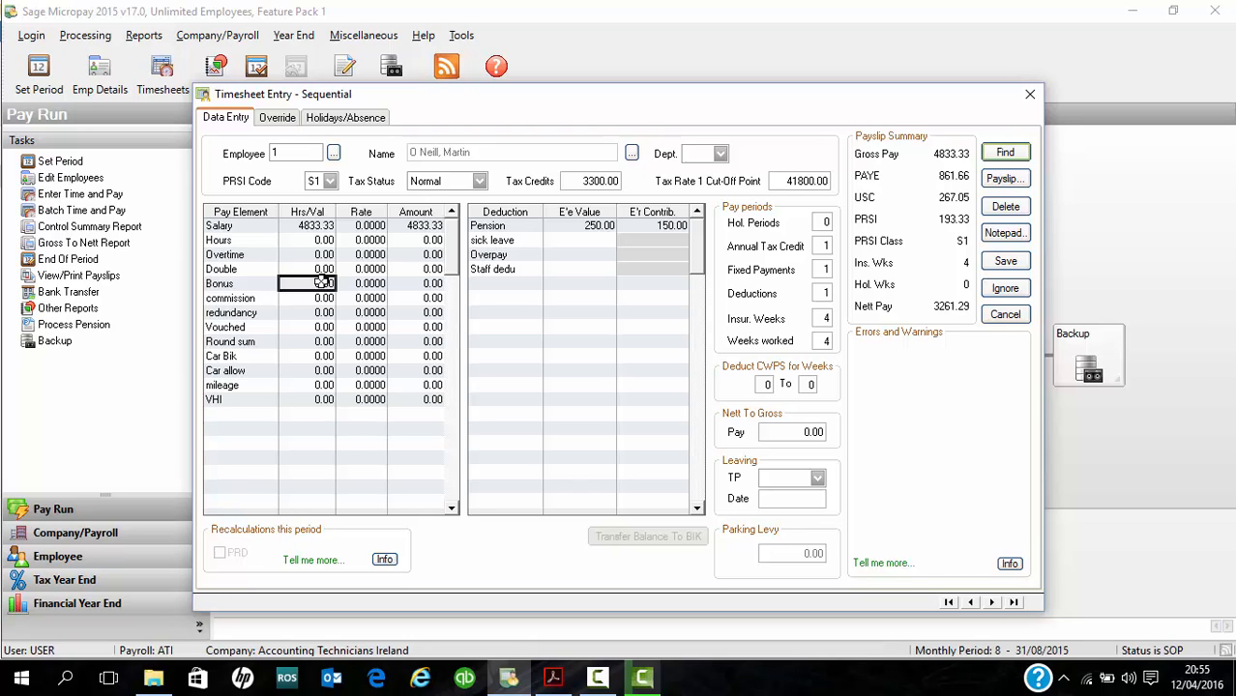
text(15000)
key(Return)
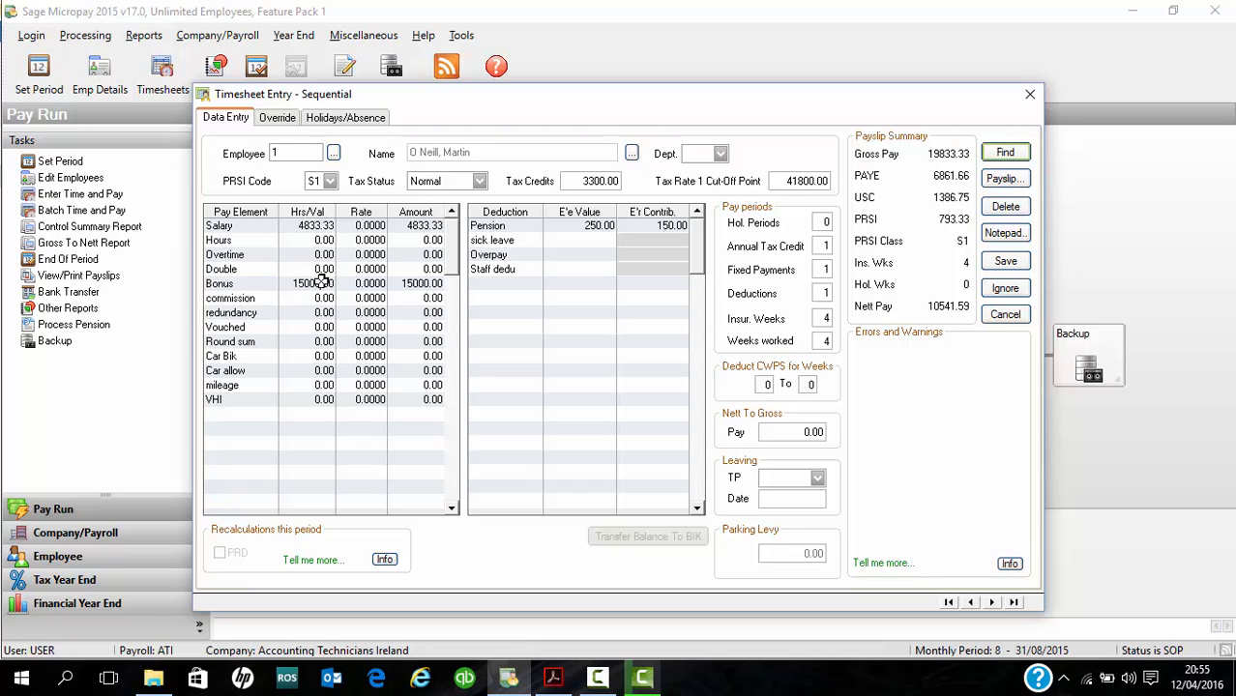
click(322, 281)
key(BackSpace)
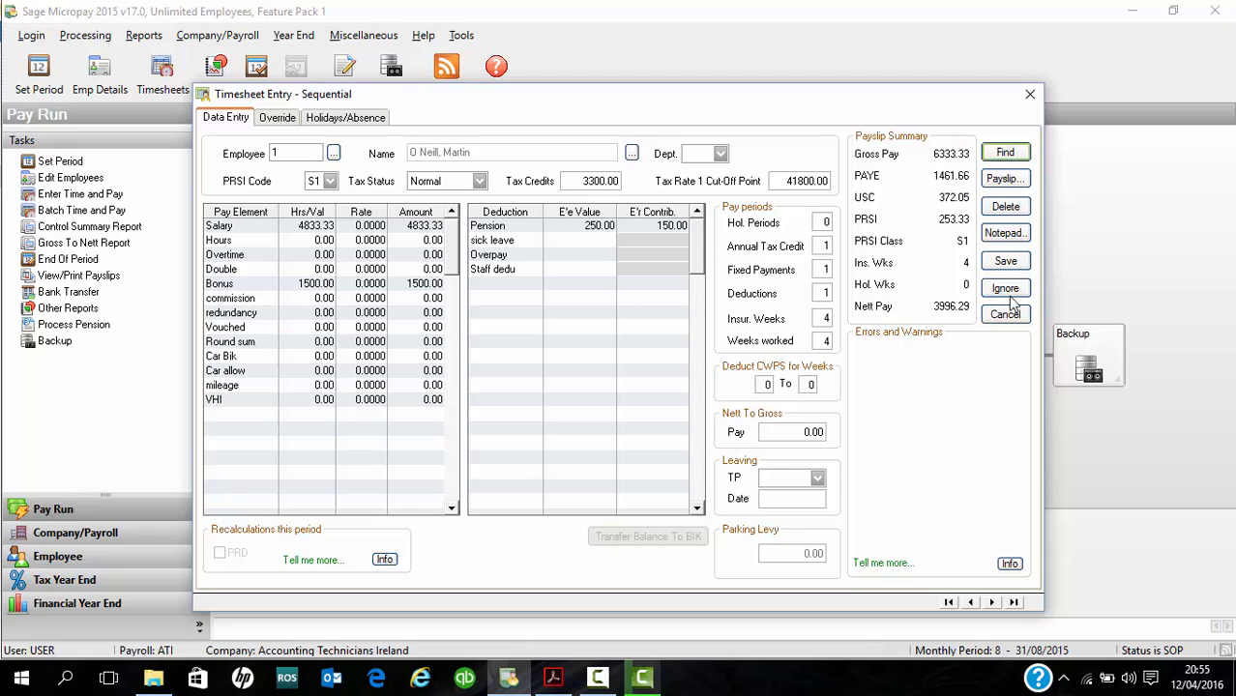
click(1005, 262)
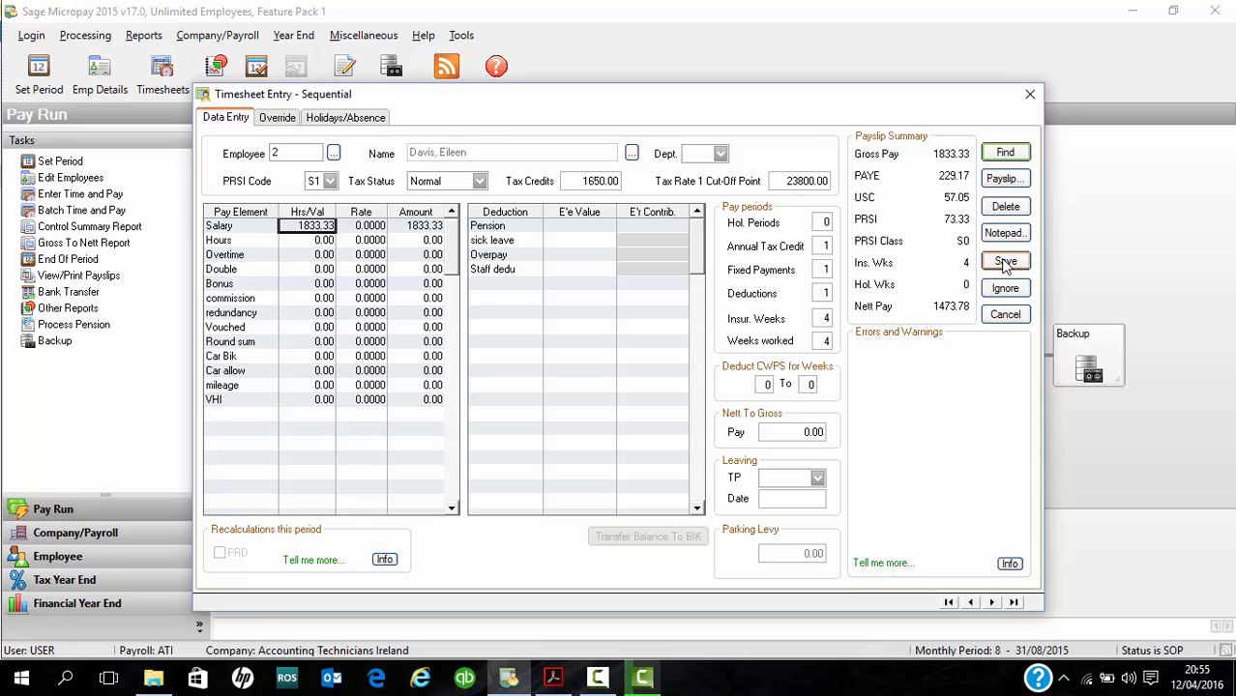
- Save employee 2's timesheet as it stands and leave timesheet entry at employee 3
click(1005, 262)
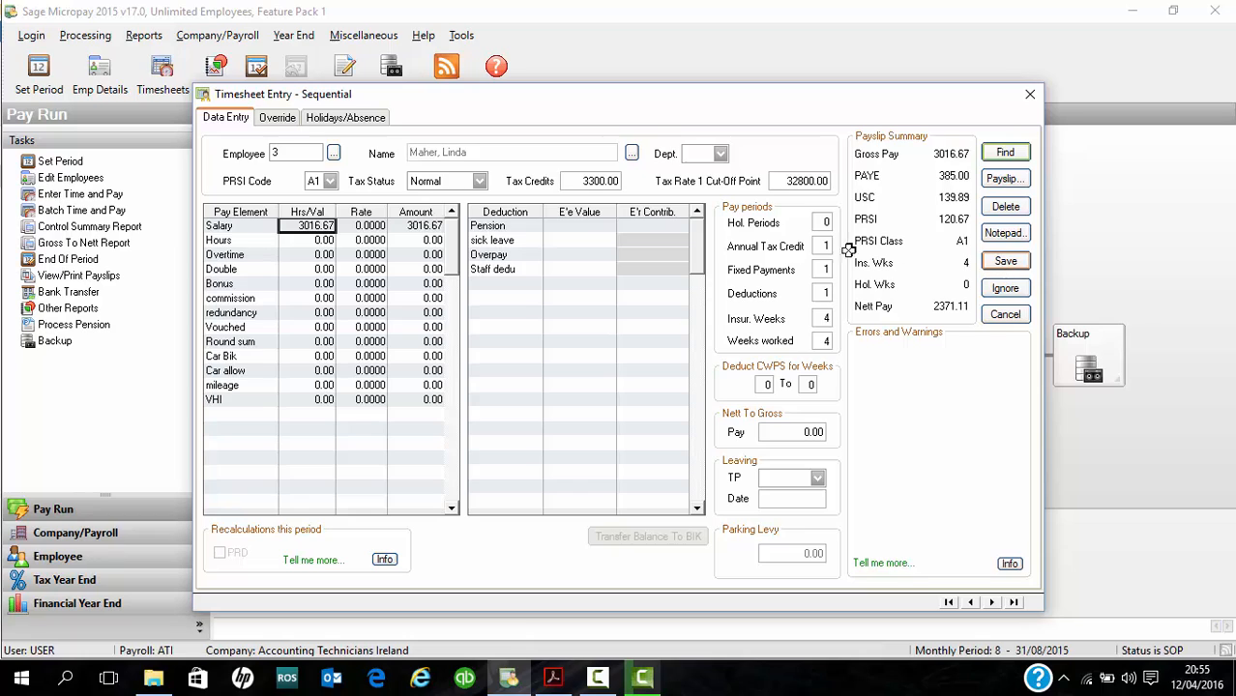
click(325, 356)
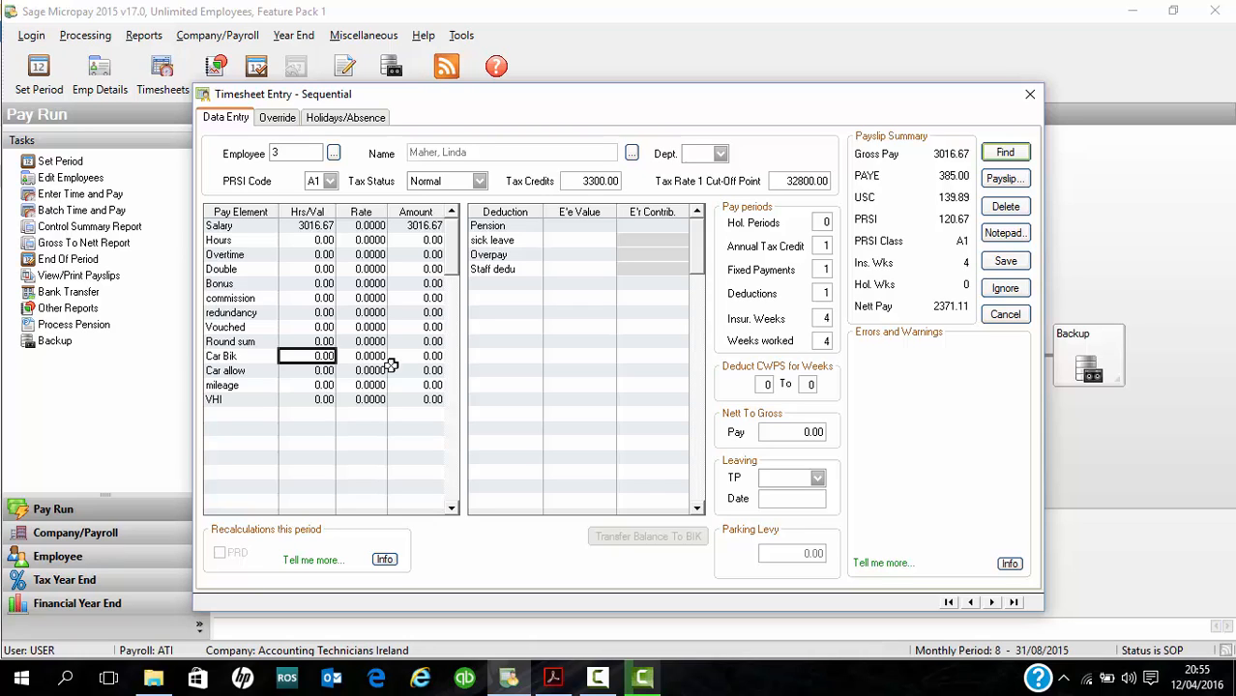
click(1030, 95)
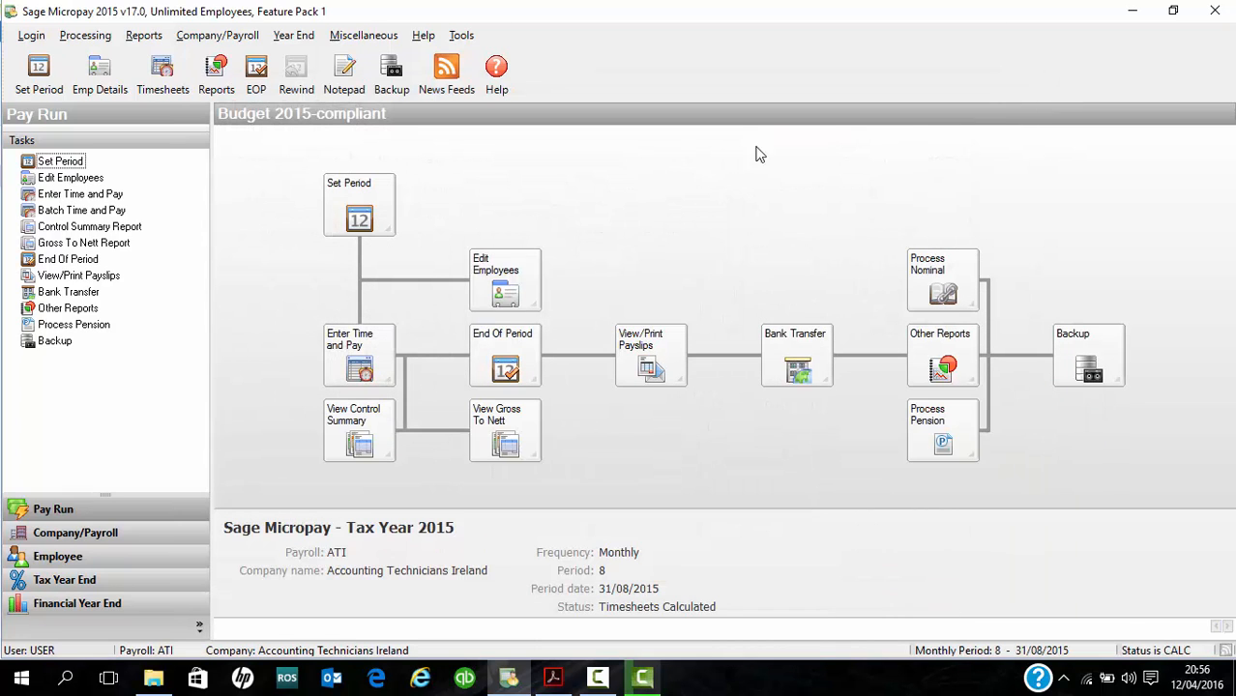
- Open the employee details and load the record of employee 3
click(501, 277)
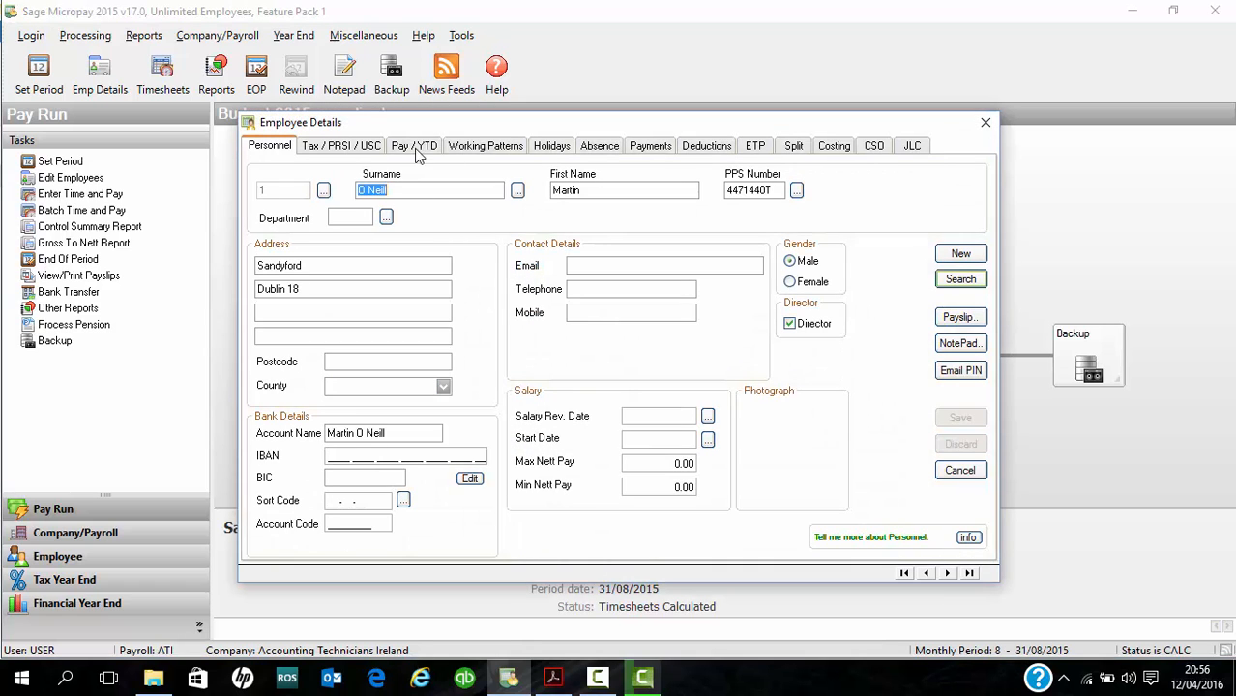
click(323, 190)
double_click(541, 260)
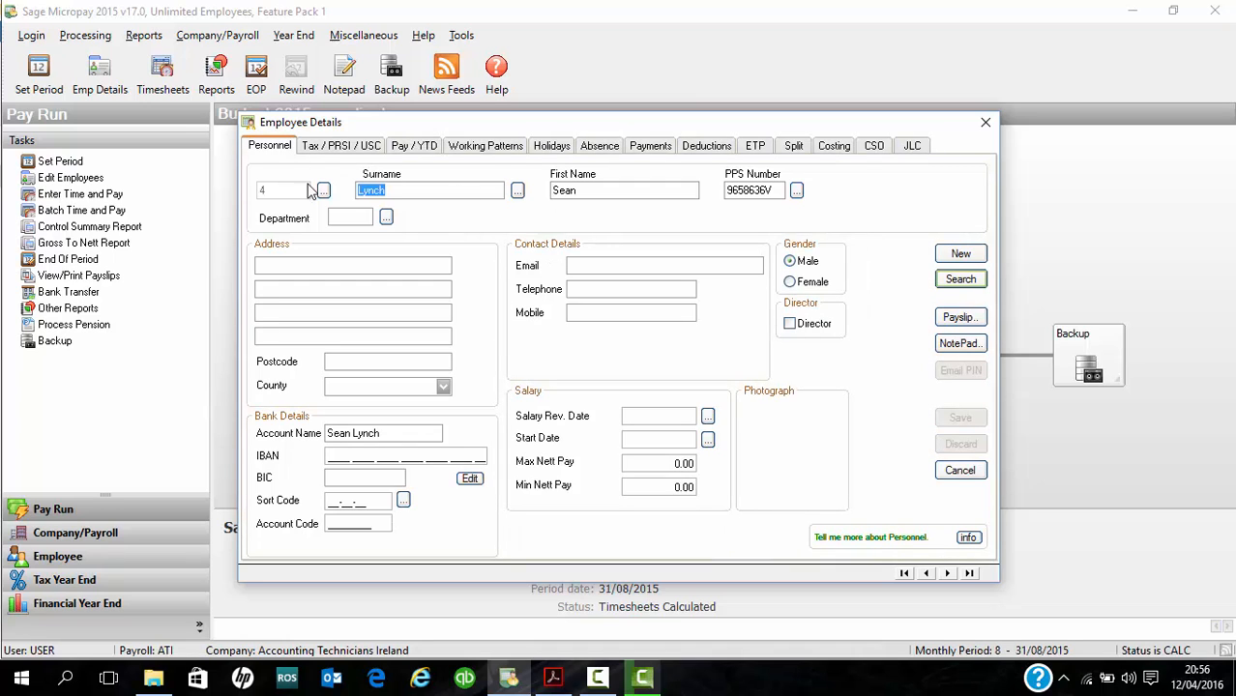
click(324, 191)
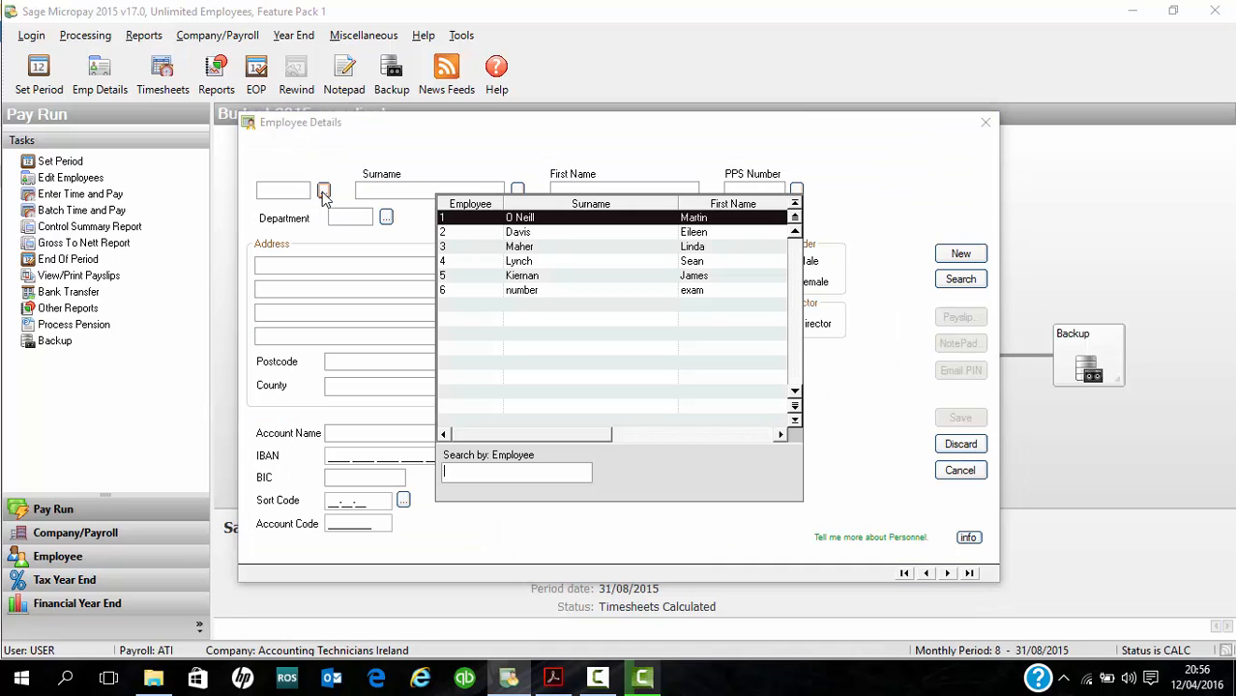
double_click(530, 248)
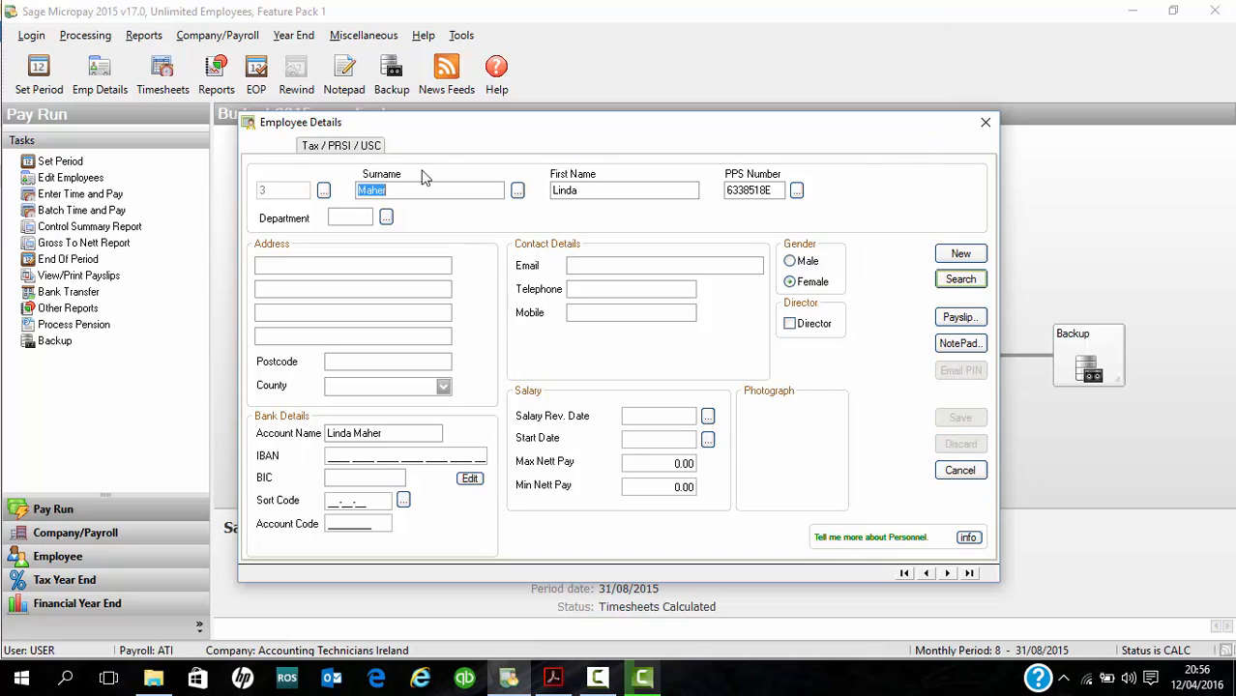
- Open the Car Bik standard amount in employee 3's payments for editing, save the record and close the employee details
click(650, 145)
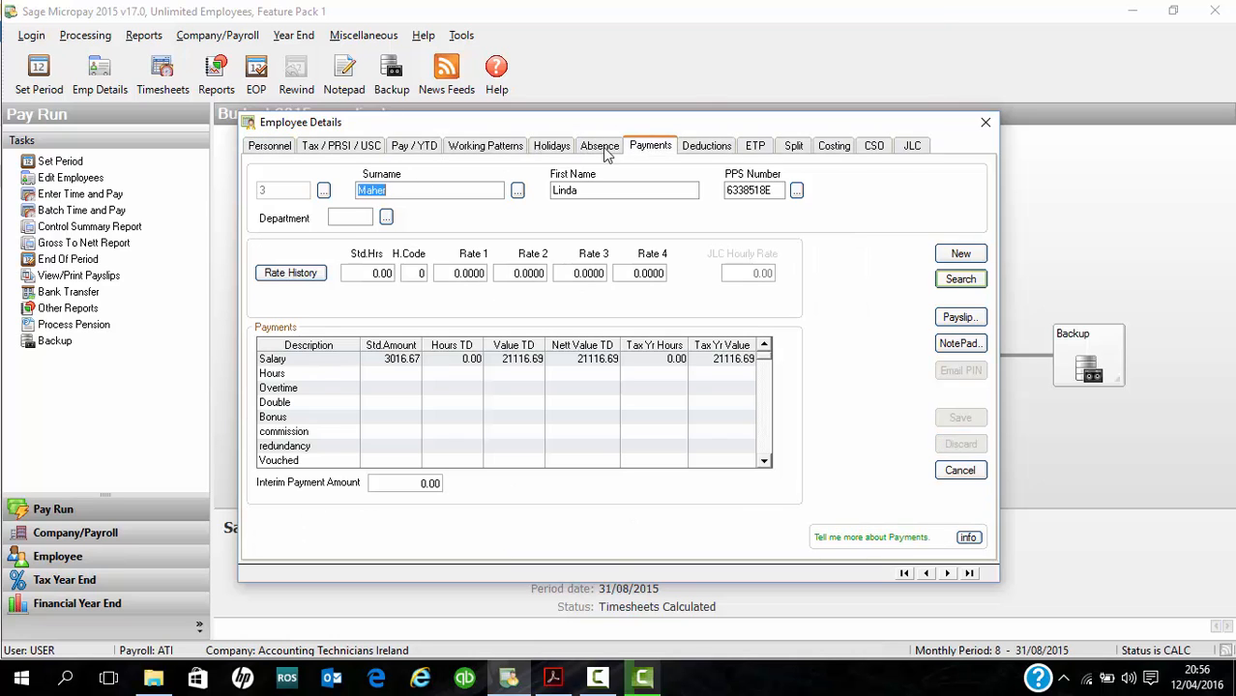
click(764, 461)
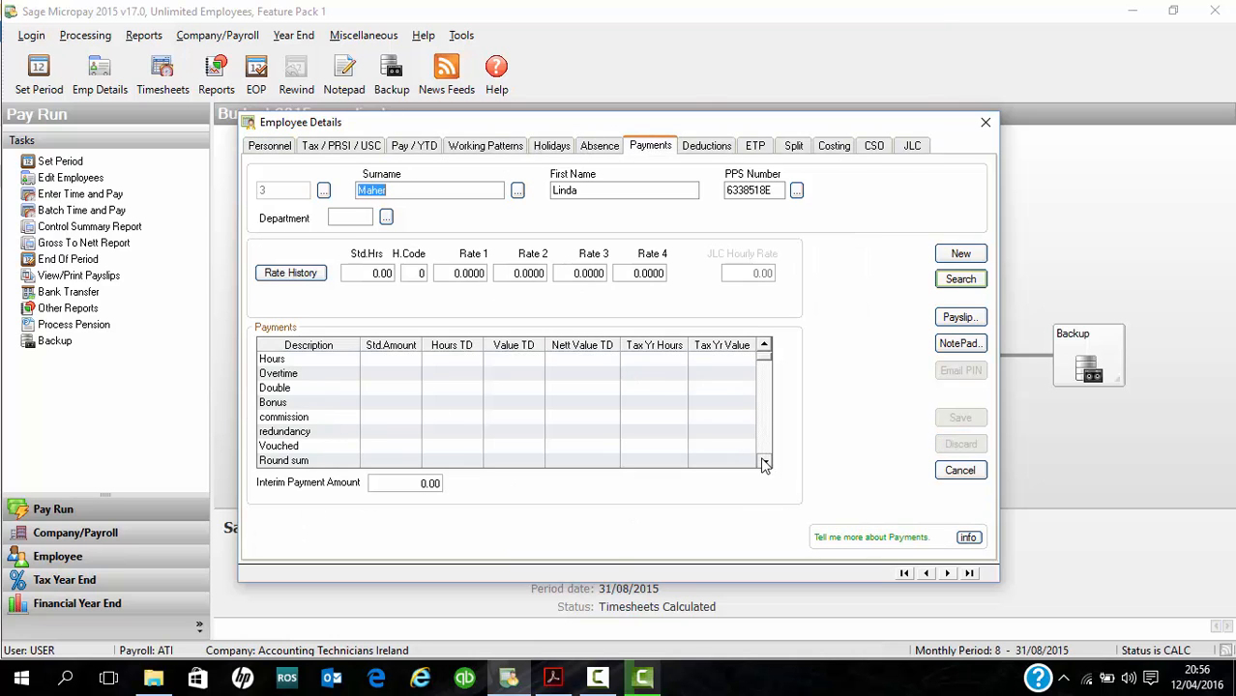
click(764, 461)
click(764, 461)
click(764, 462)
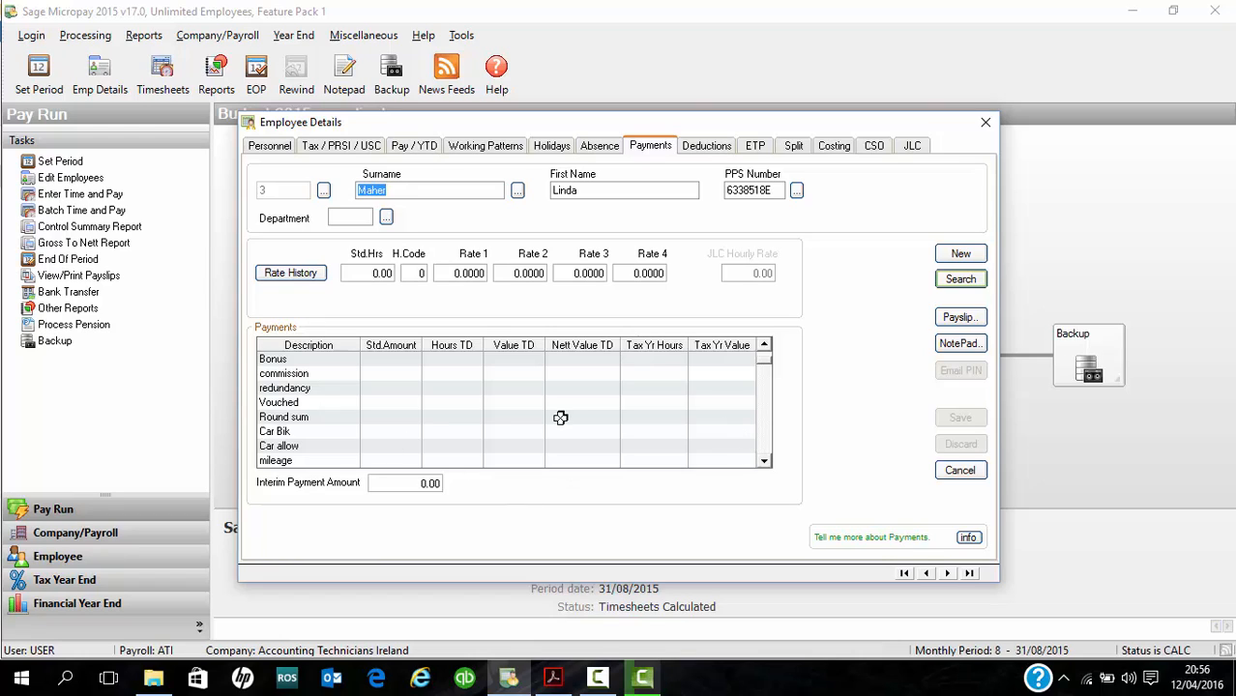
click(411, 434)
click(411, 434)
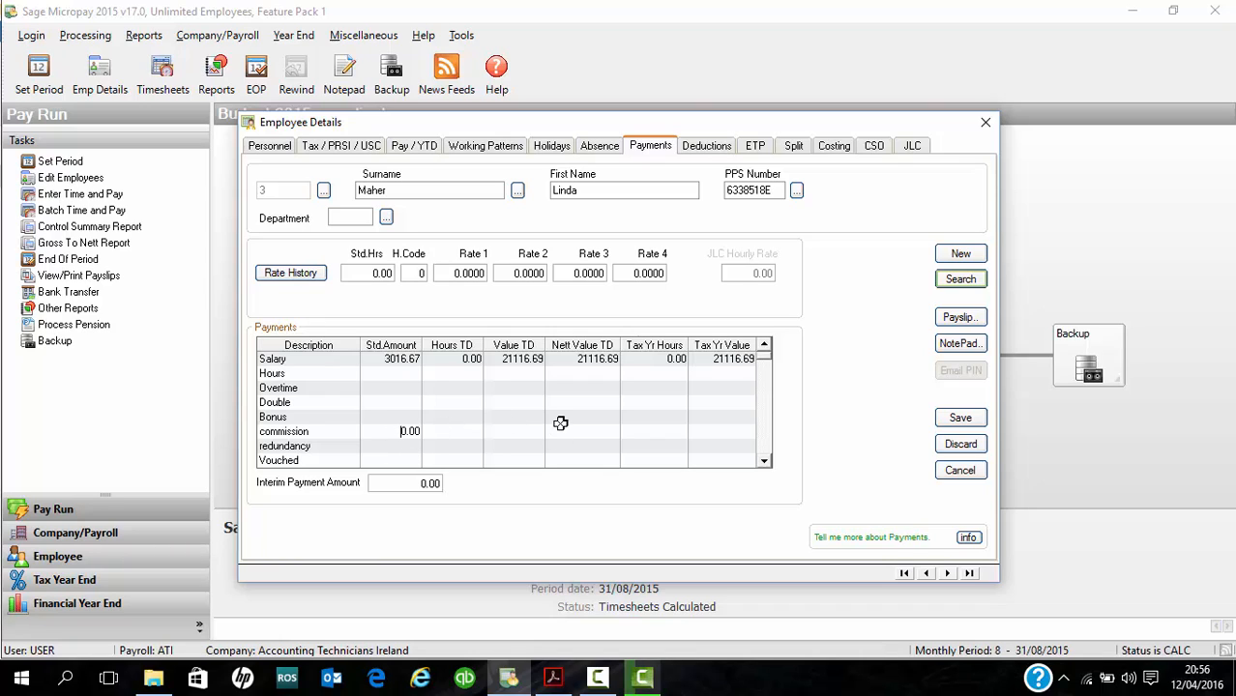
click(960, 418)
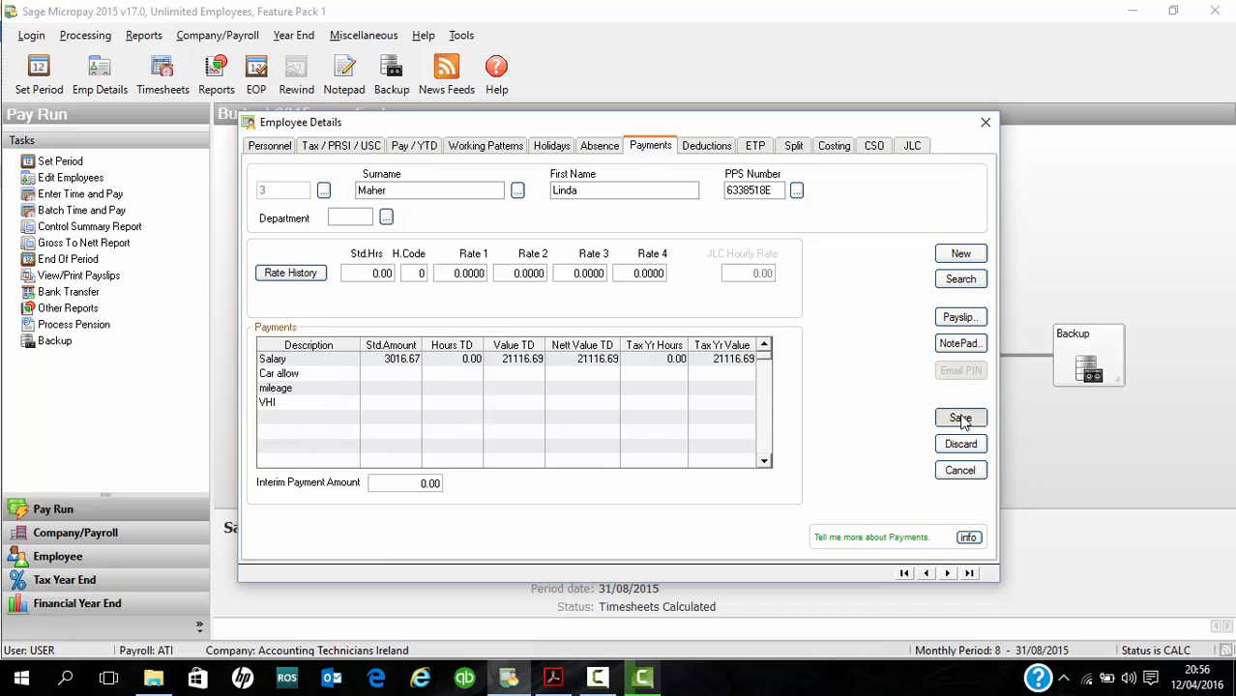
click(985, 125)
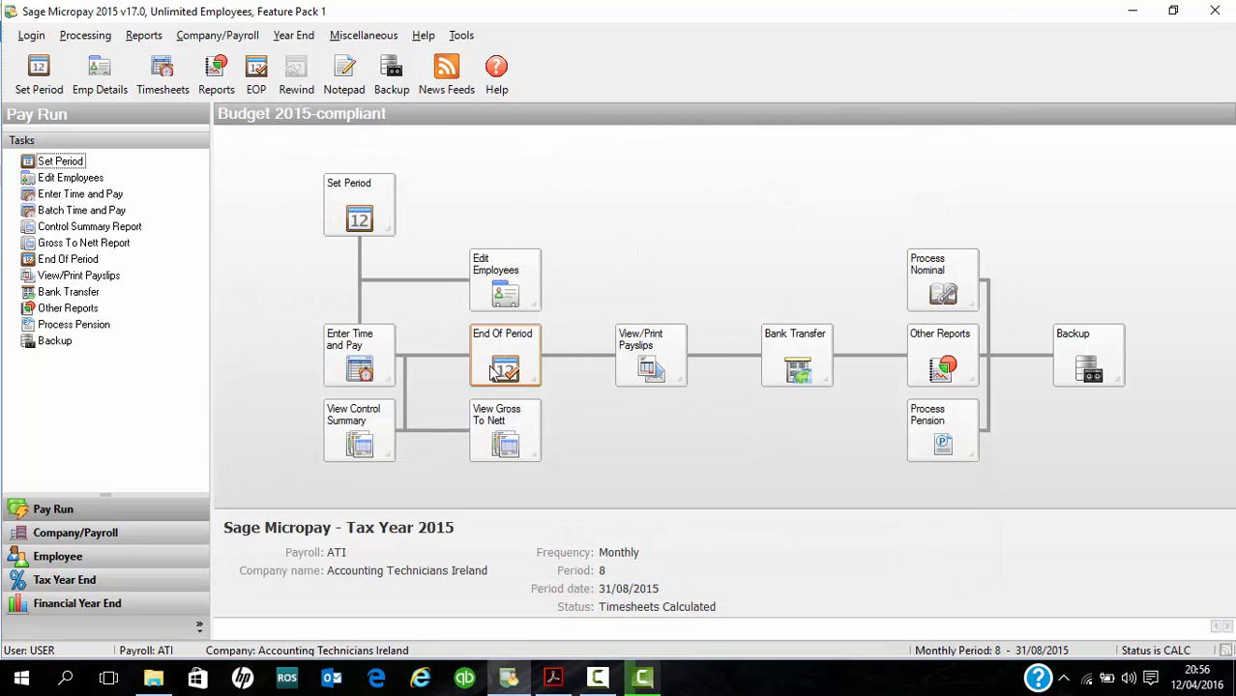
- Reopen timesheet entry in sequential mode and advance to employee 3's timesheet
click(347, 364)
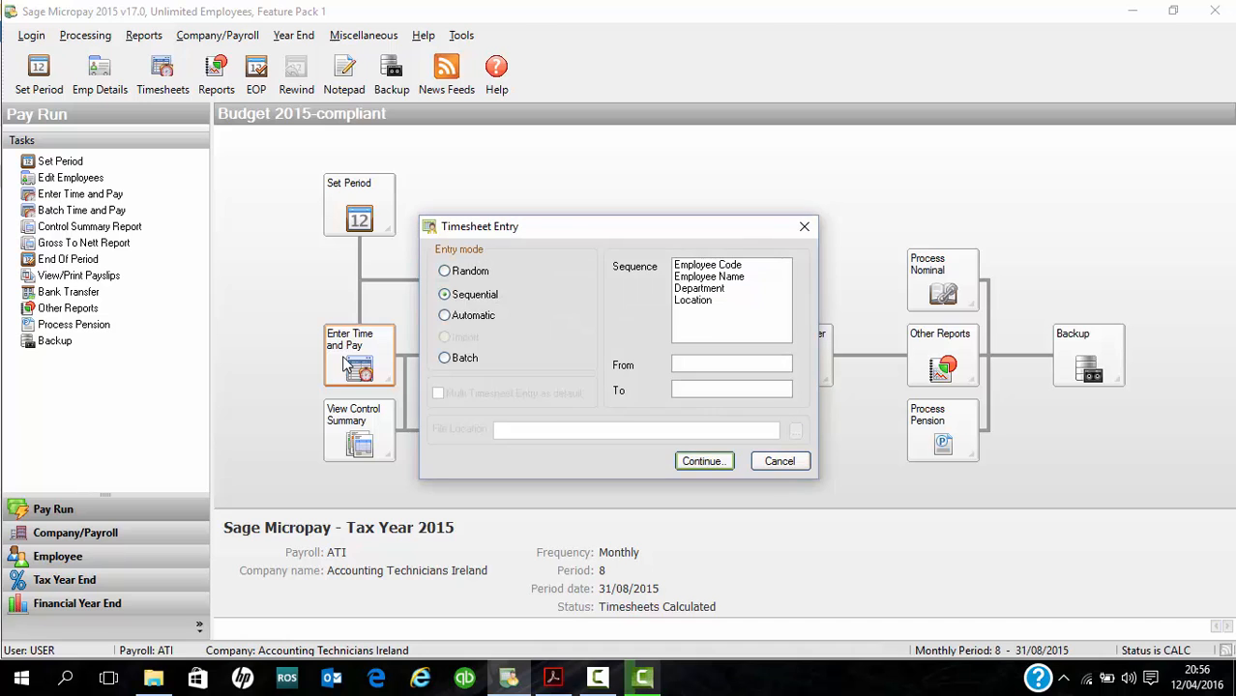
click(701, 462)
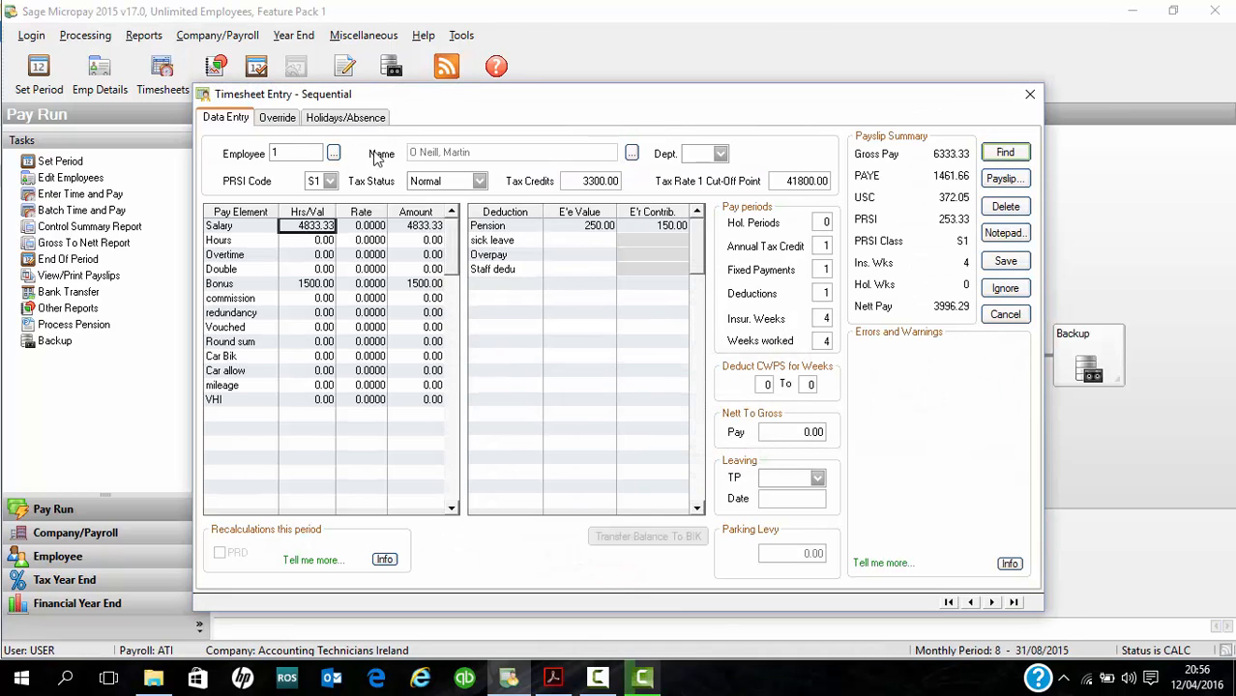
click(991, 602)
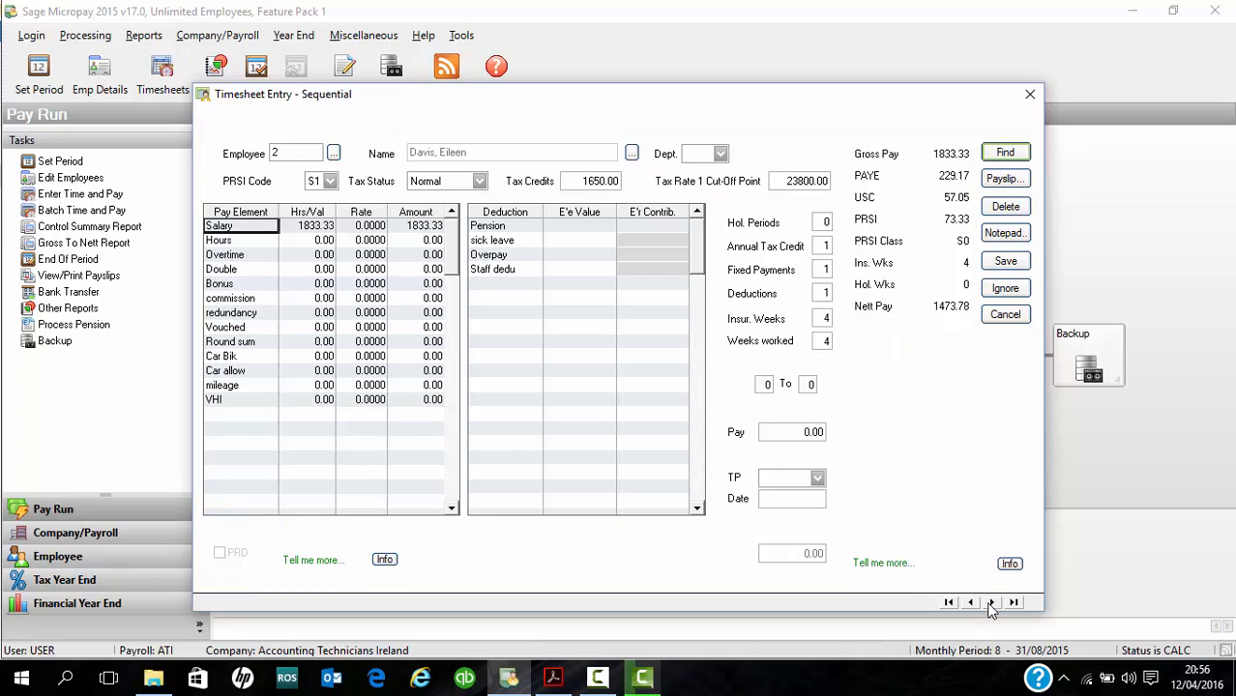
click(991, 602)
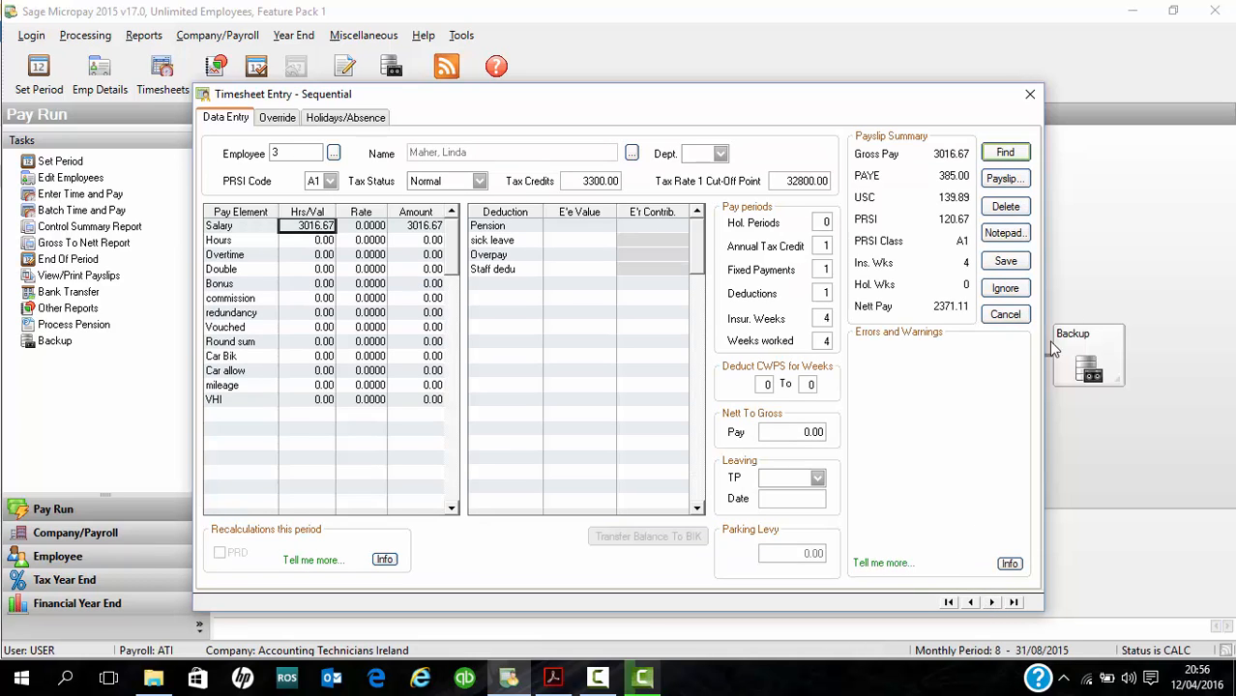
- Delete employee 3's timesheet, leave timesheet entry and load the same employee's record in the employee details
click(1013, 208)
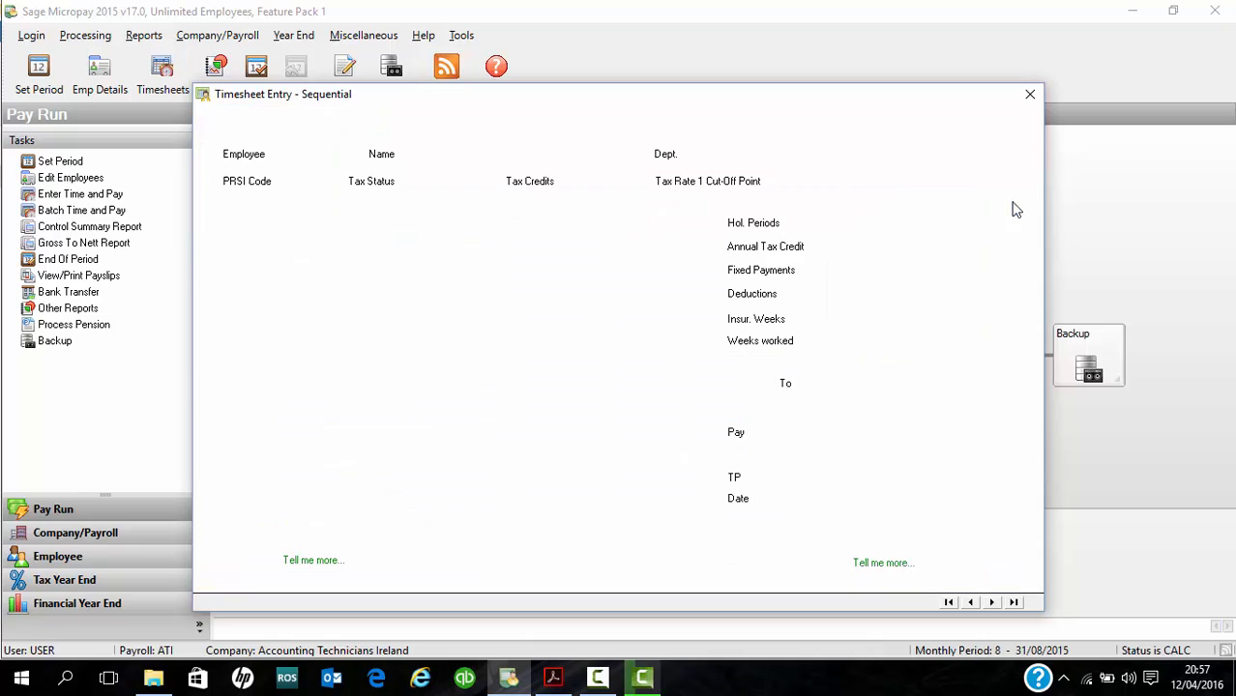
click(1027, 99)
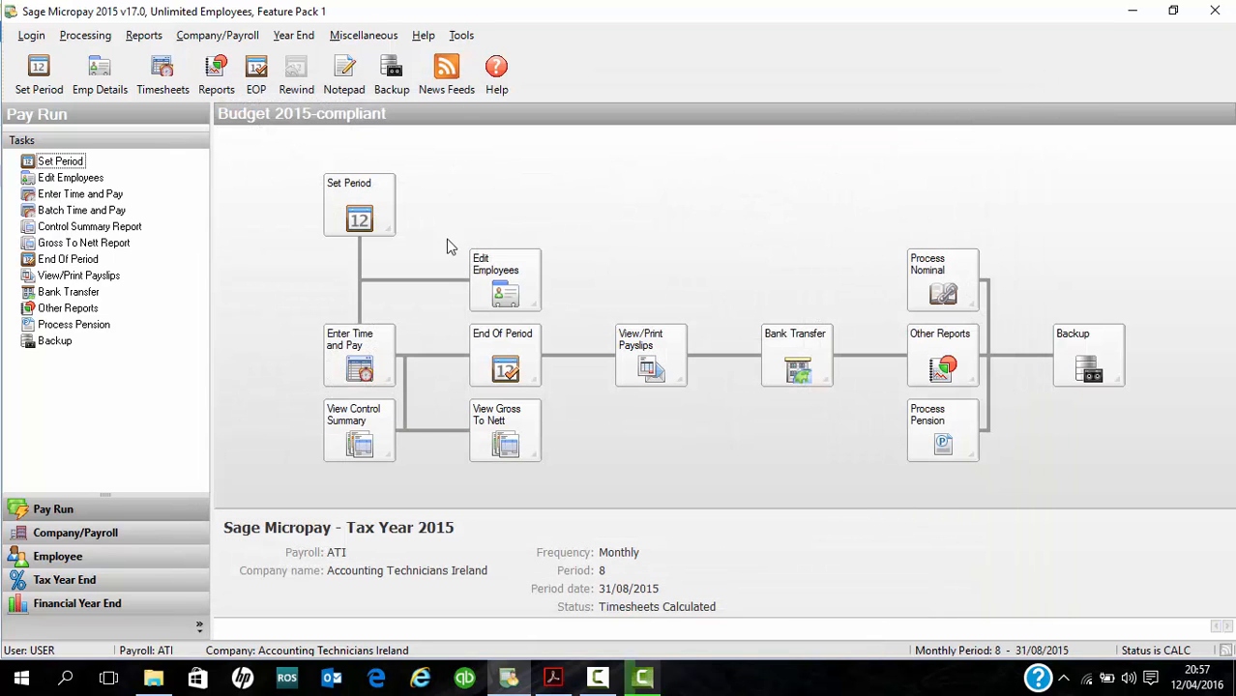
click(536, 305)
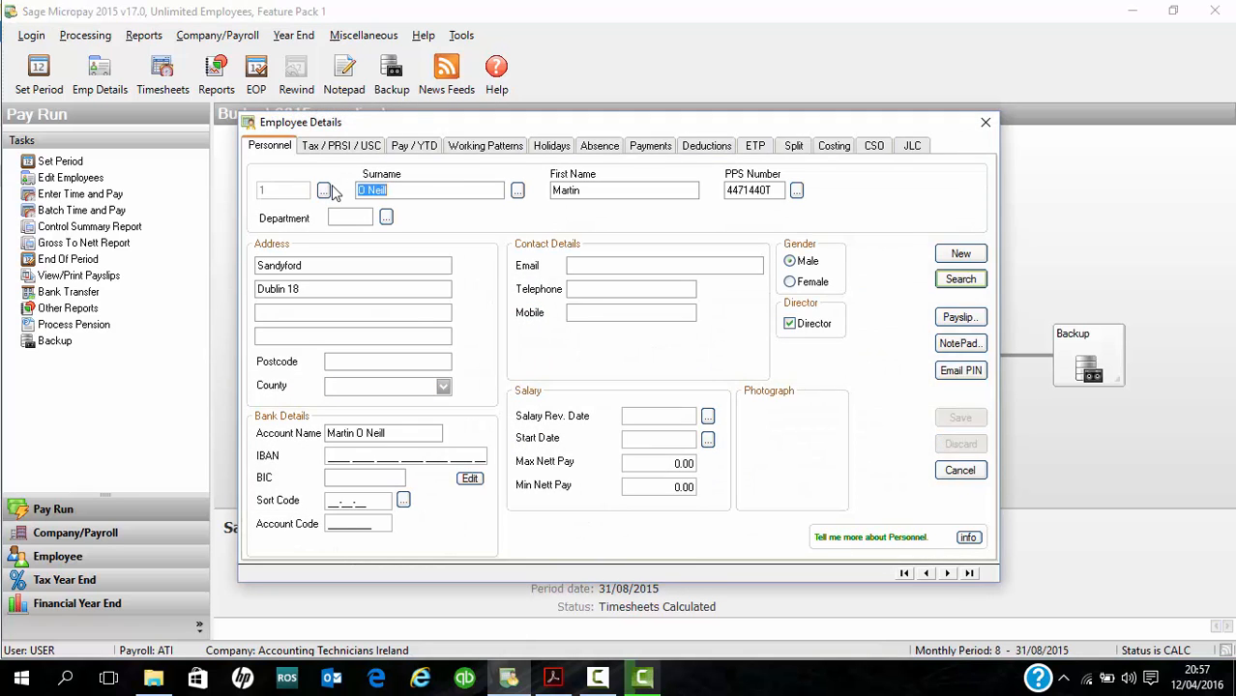
click(326, 190)
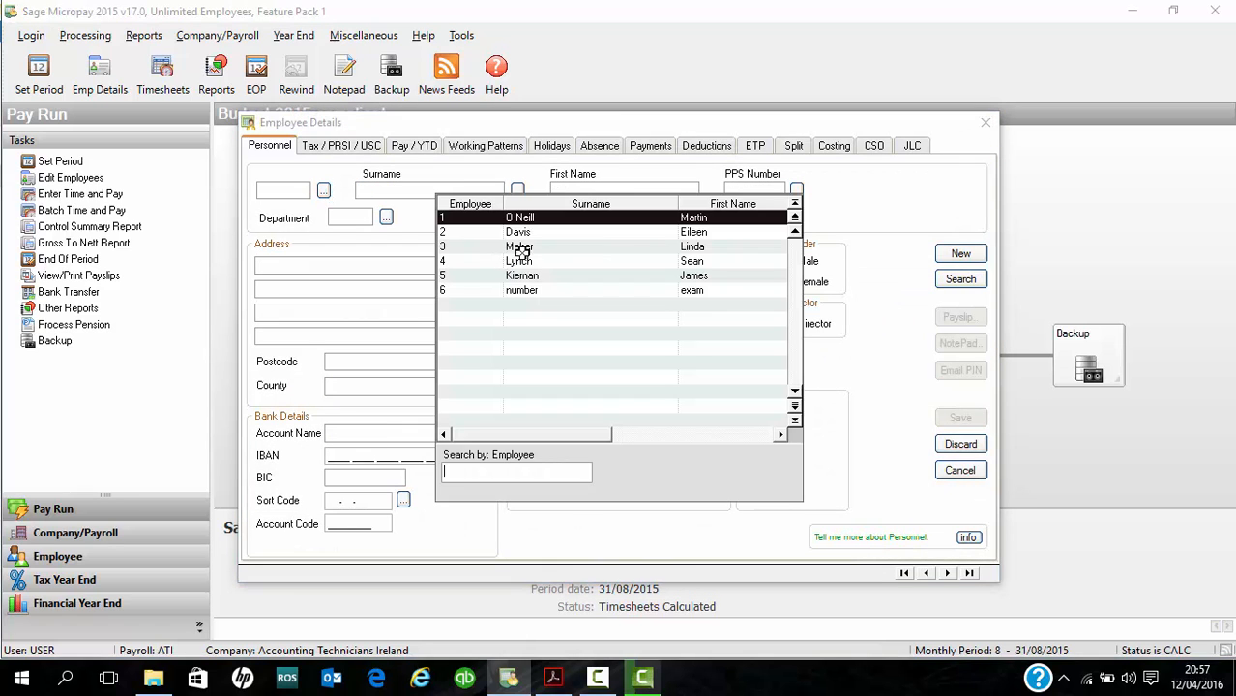
double_click(520, 248)
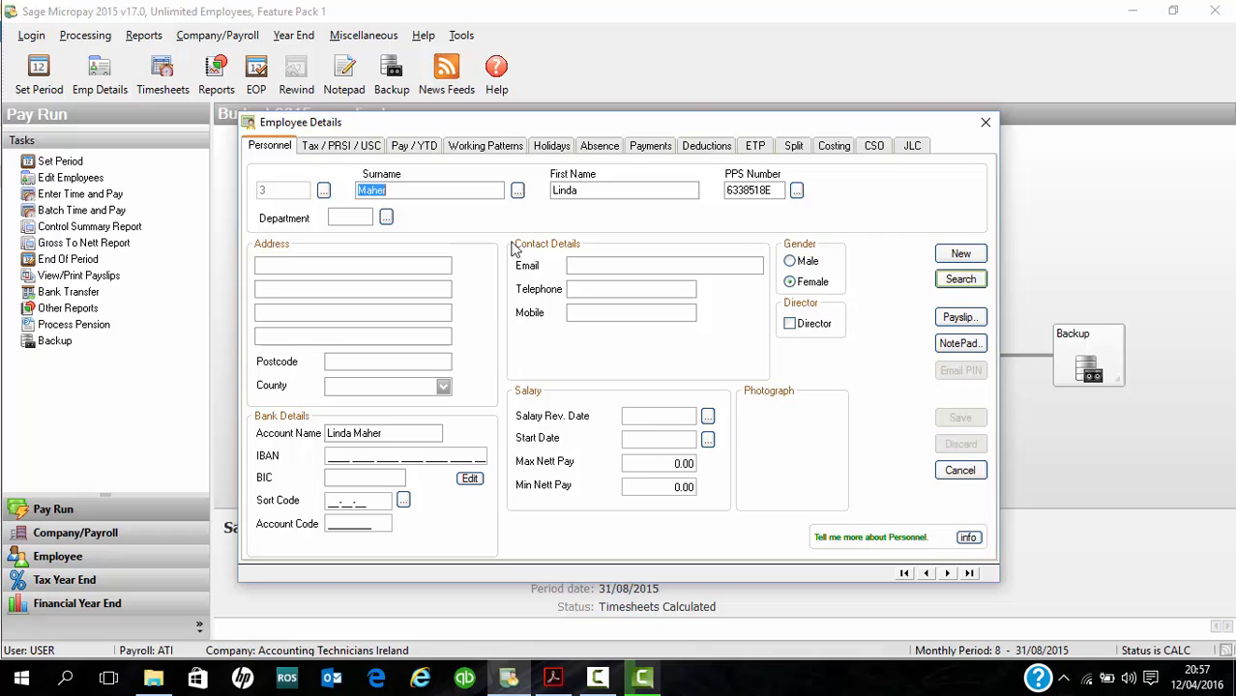
- Set employee 3's Car Bik standard payment amount to 200.00, save the record and close the employee details
click(651, 147)
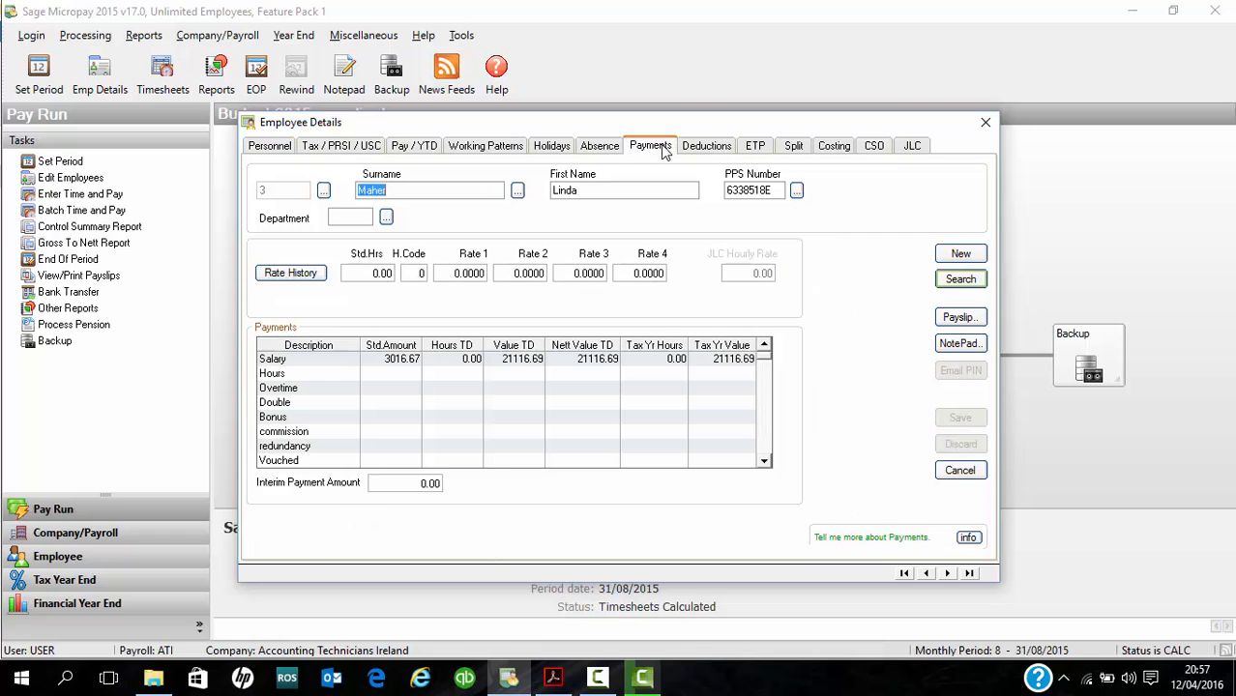
click(763, 462)
click(763, 461)
click(764, 461)
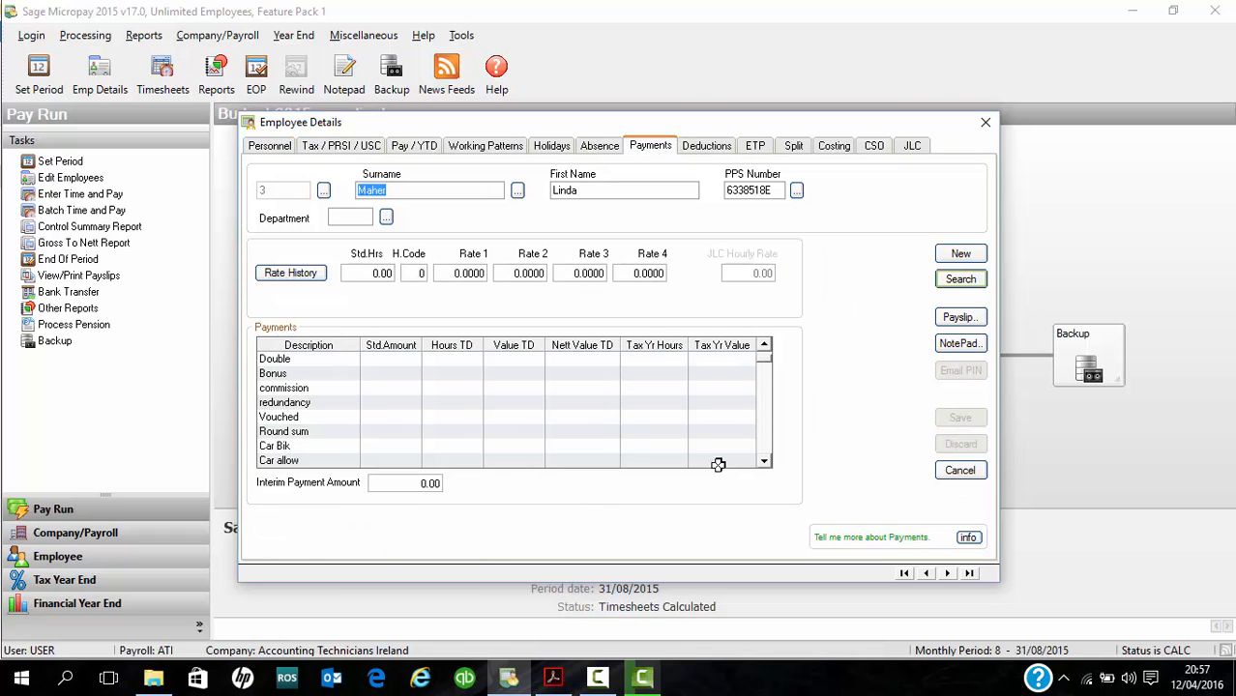
click(378, 445)
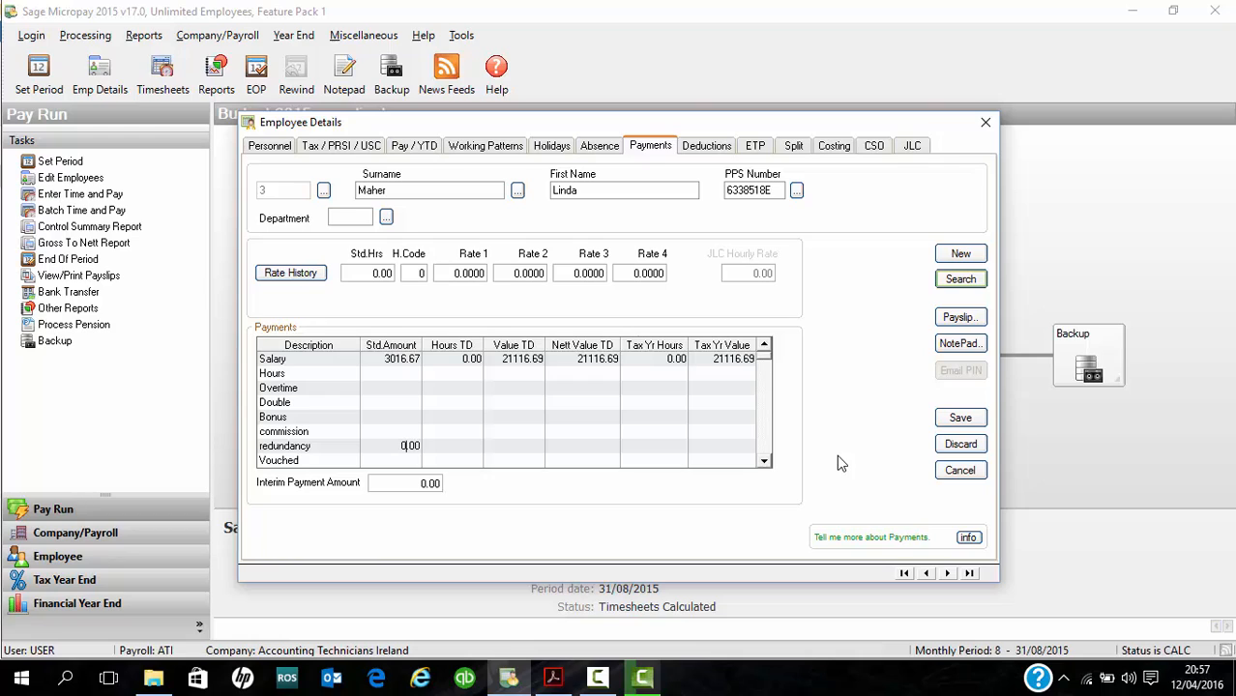
key(Down)
key(Down)
key(Down)
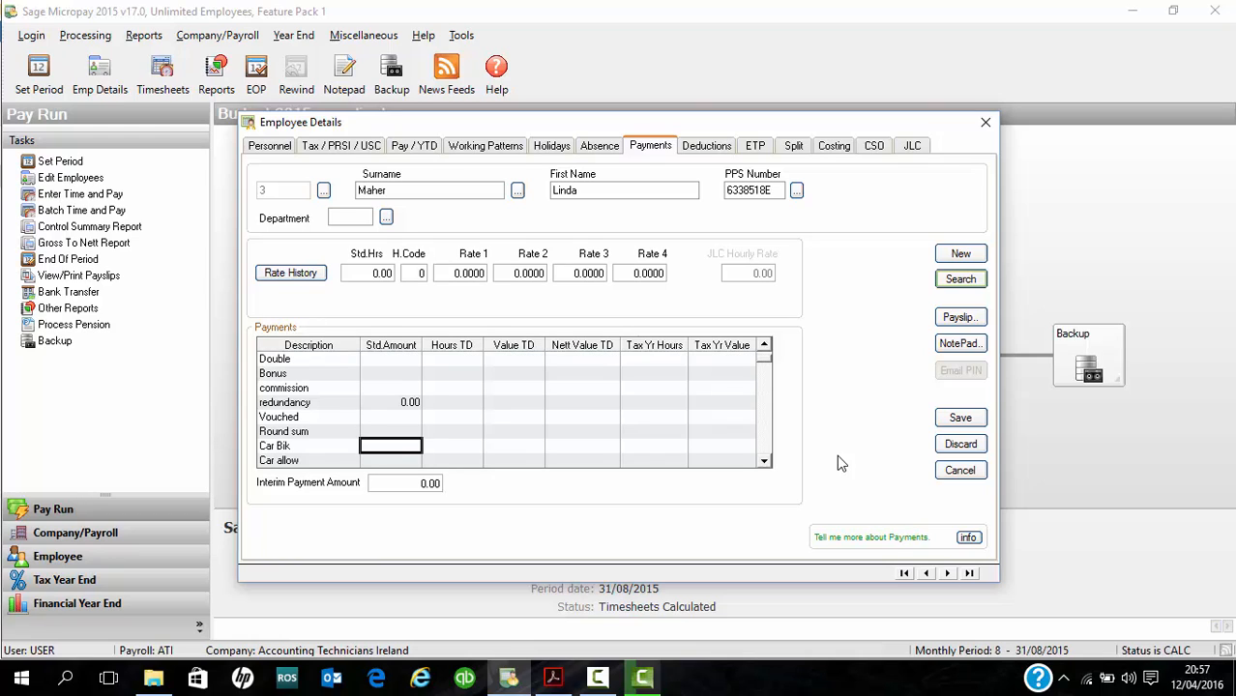
key(Down)
key(Up)
text(200.00)
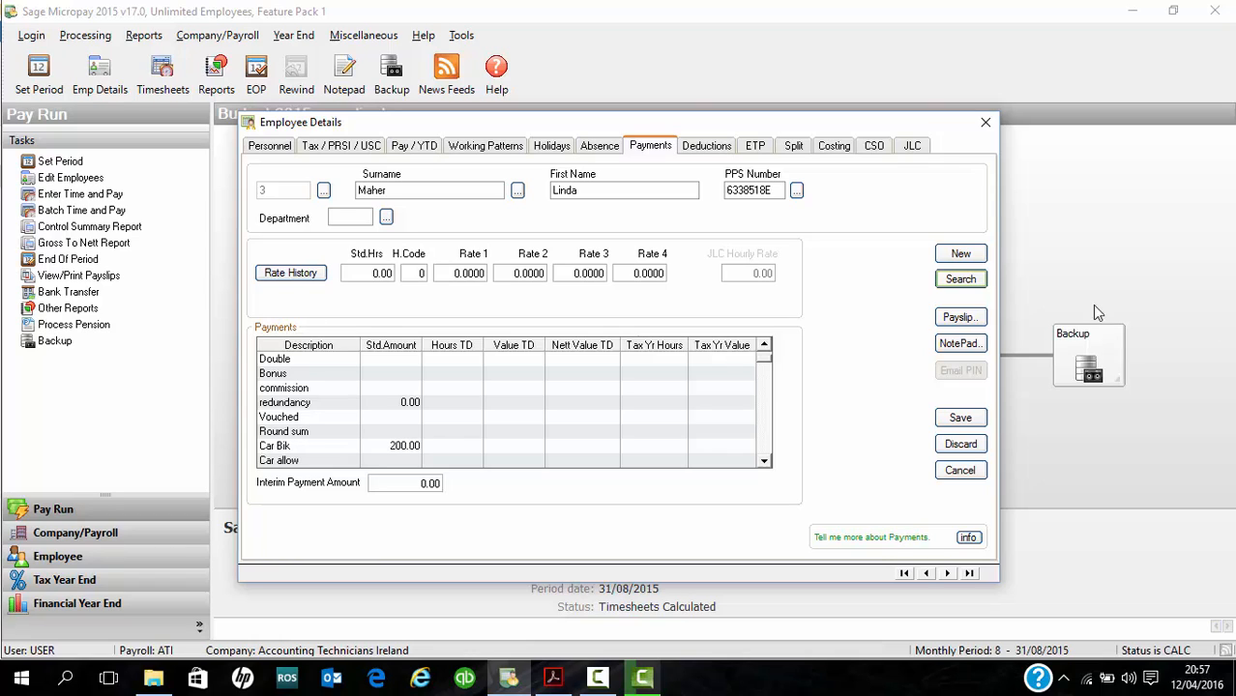
click(974, 421)
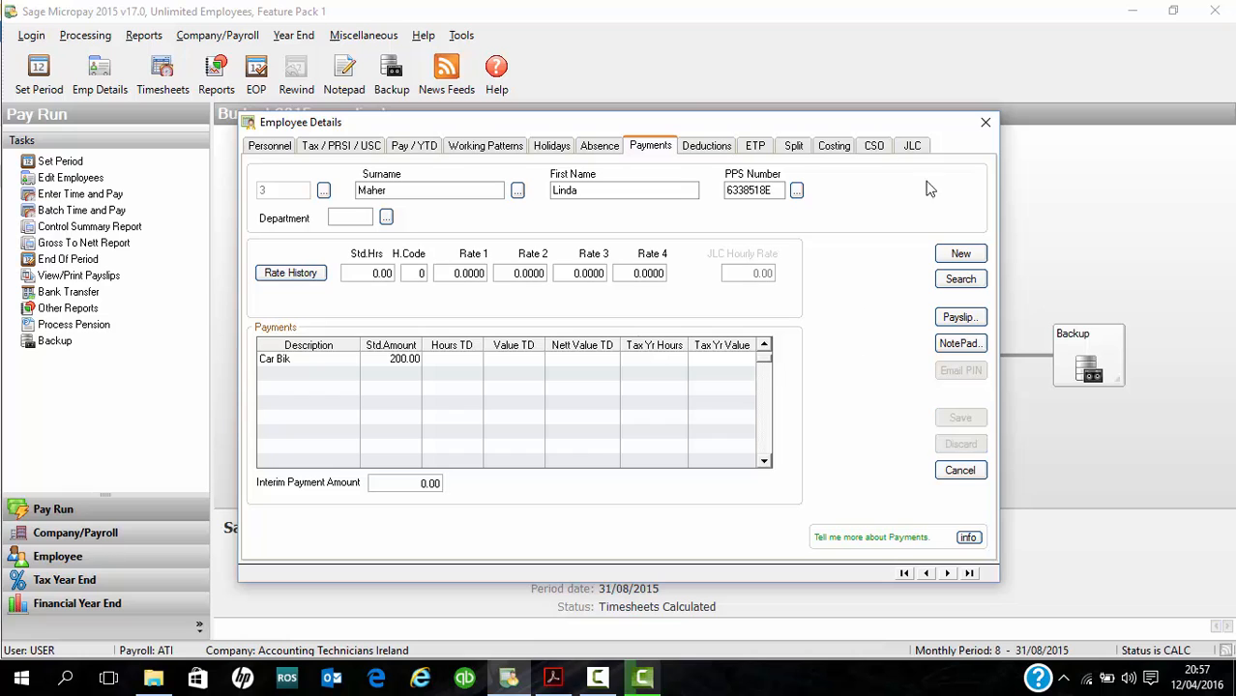
click(985, 124)
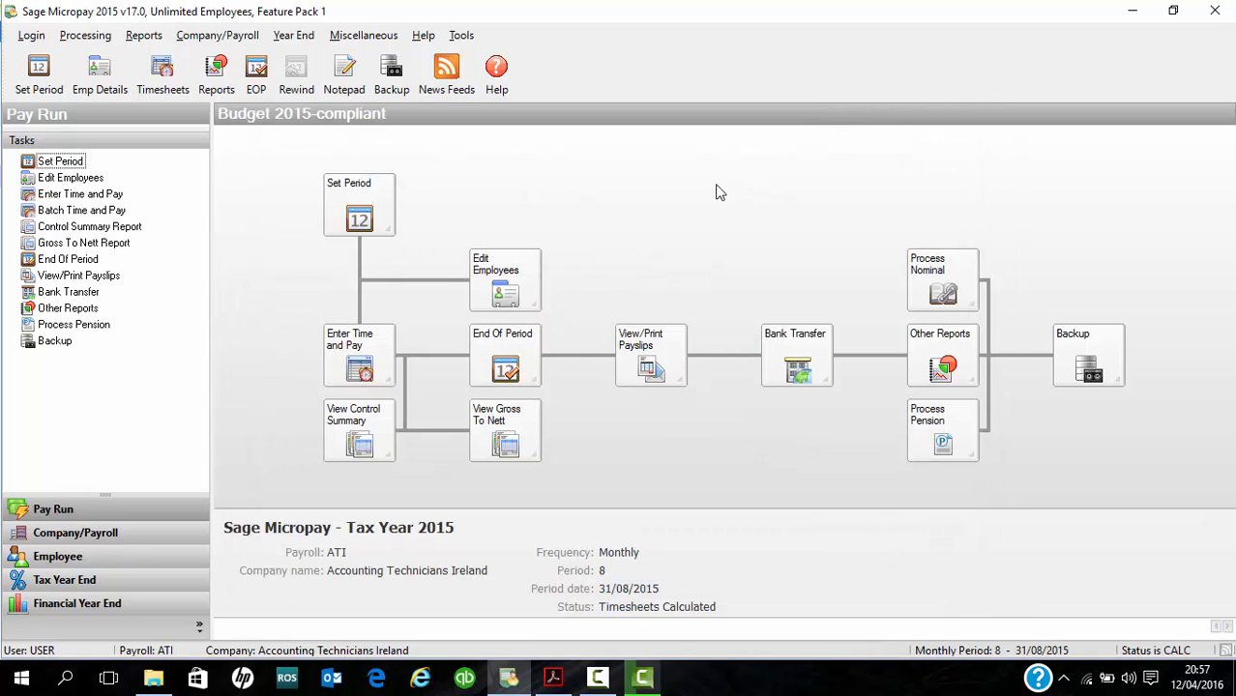
- Open timesheet entry in sequential mode and advance to the timesheet of employee 3
click(375, 373)
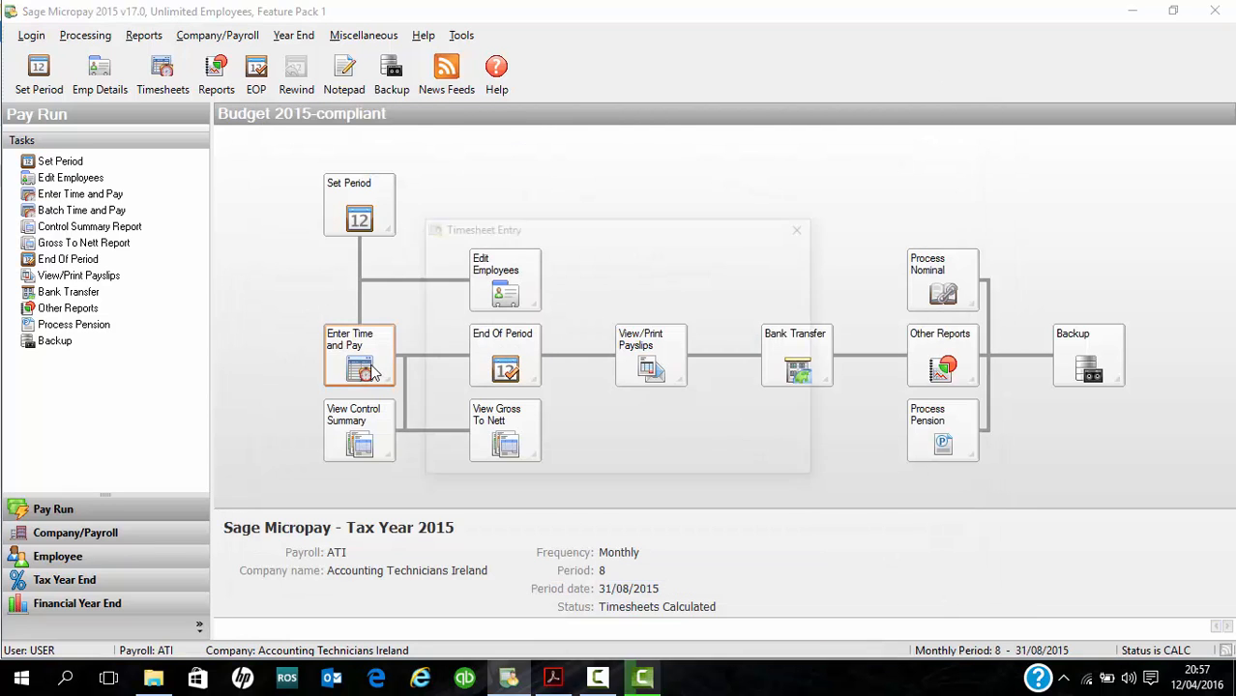
click(705, 462)
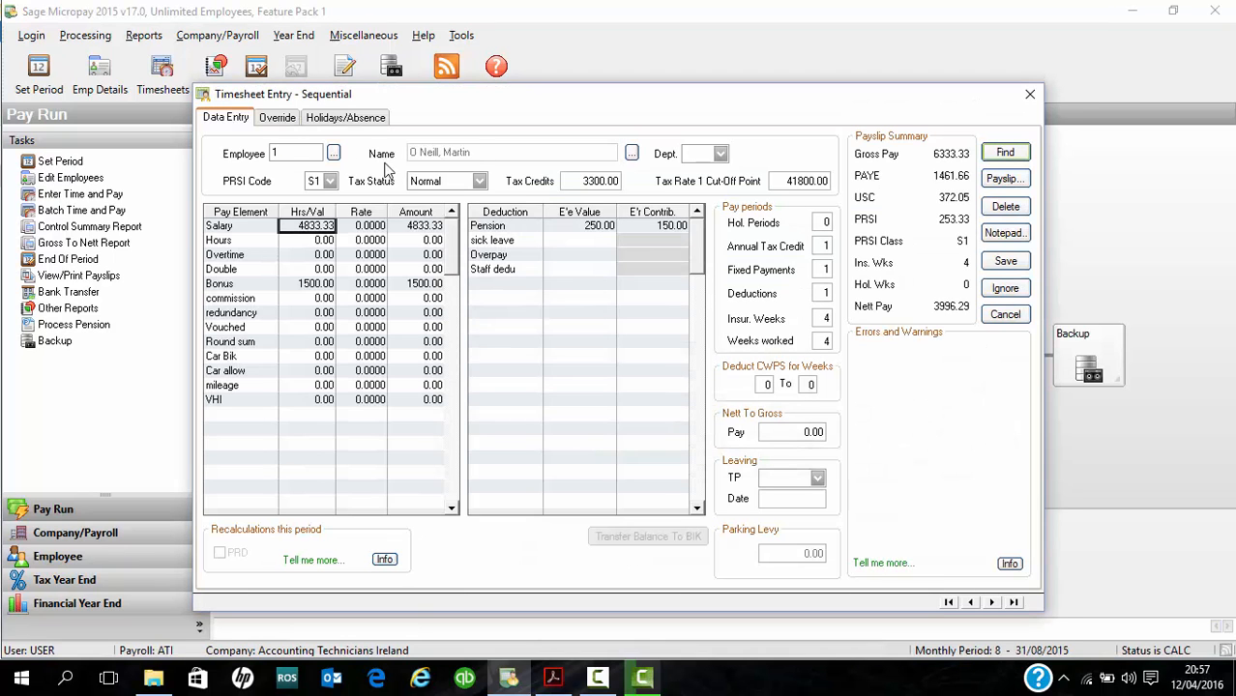
click(991, 601)
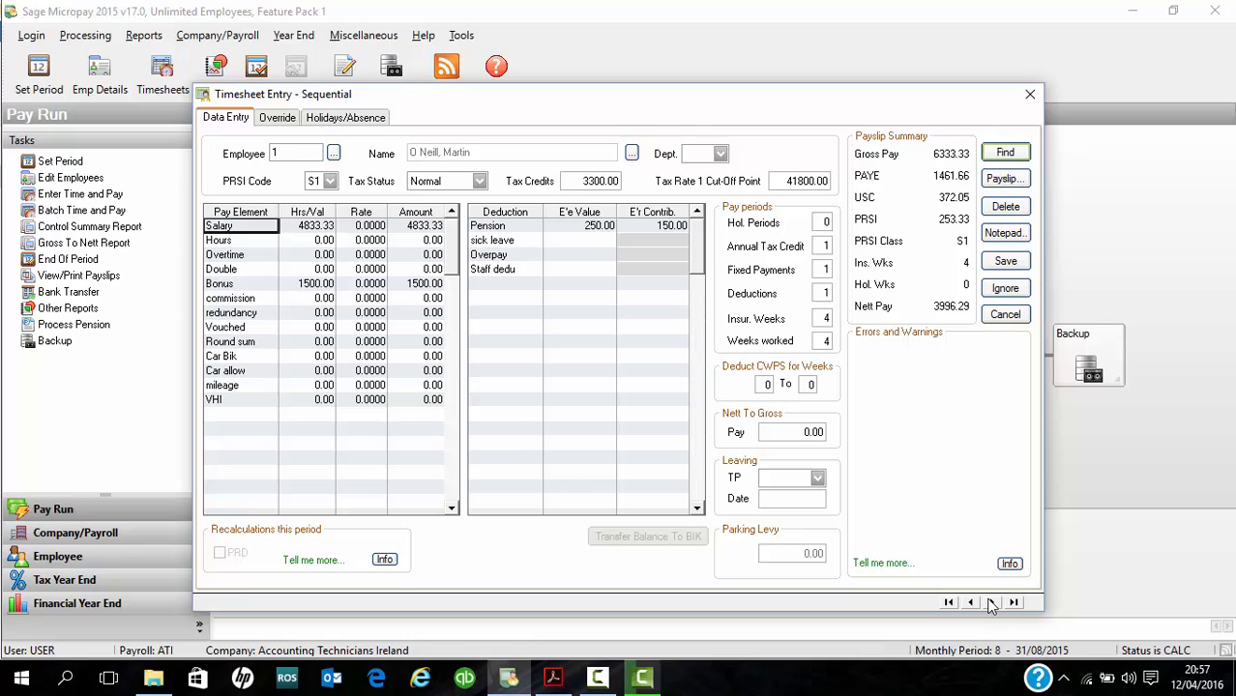
click(991, 602)
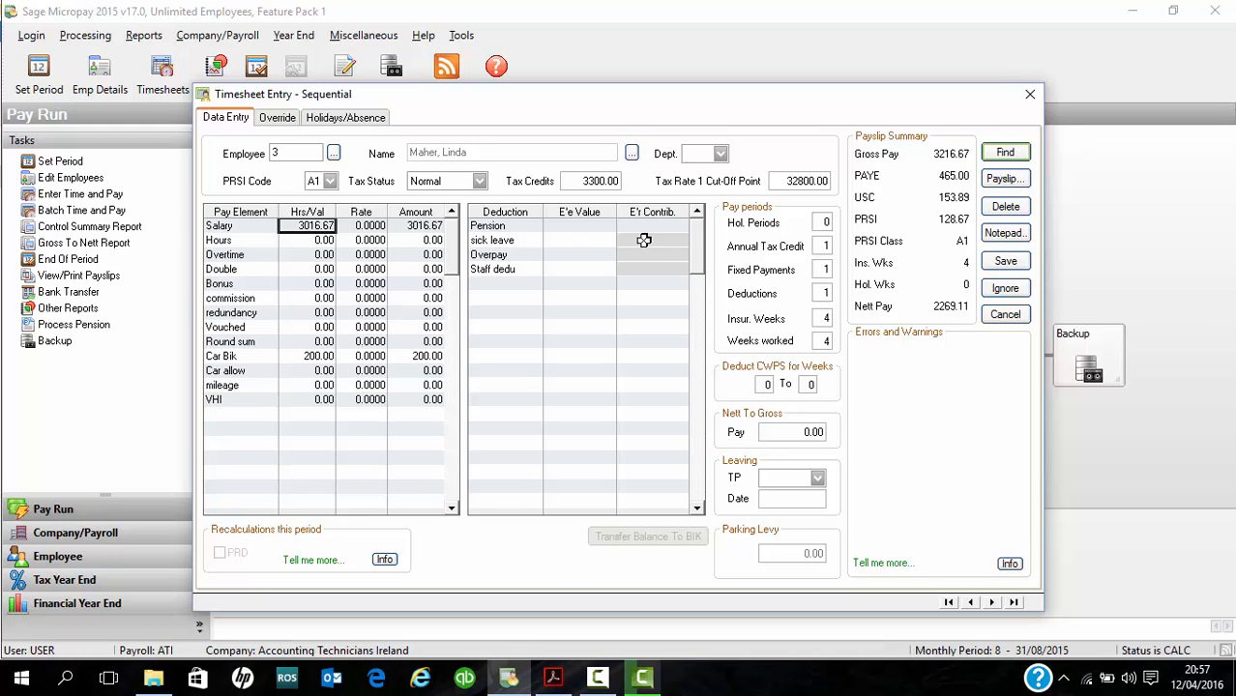
- Set employee 3's own pension deduction to 2% of pensionable pay
click(597, 228)
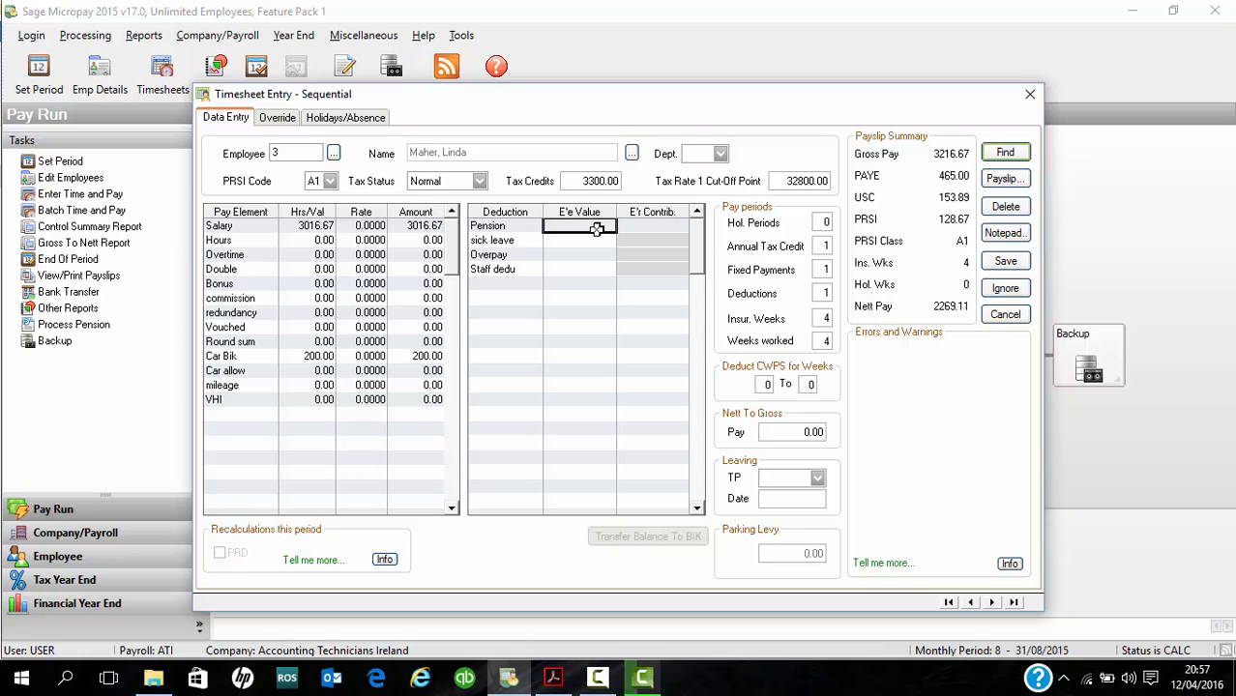
text(2)
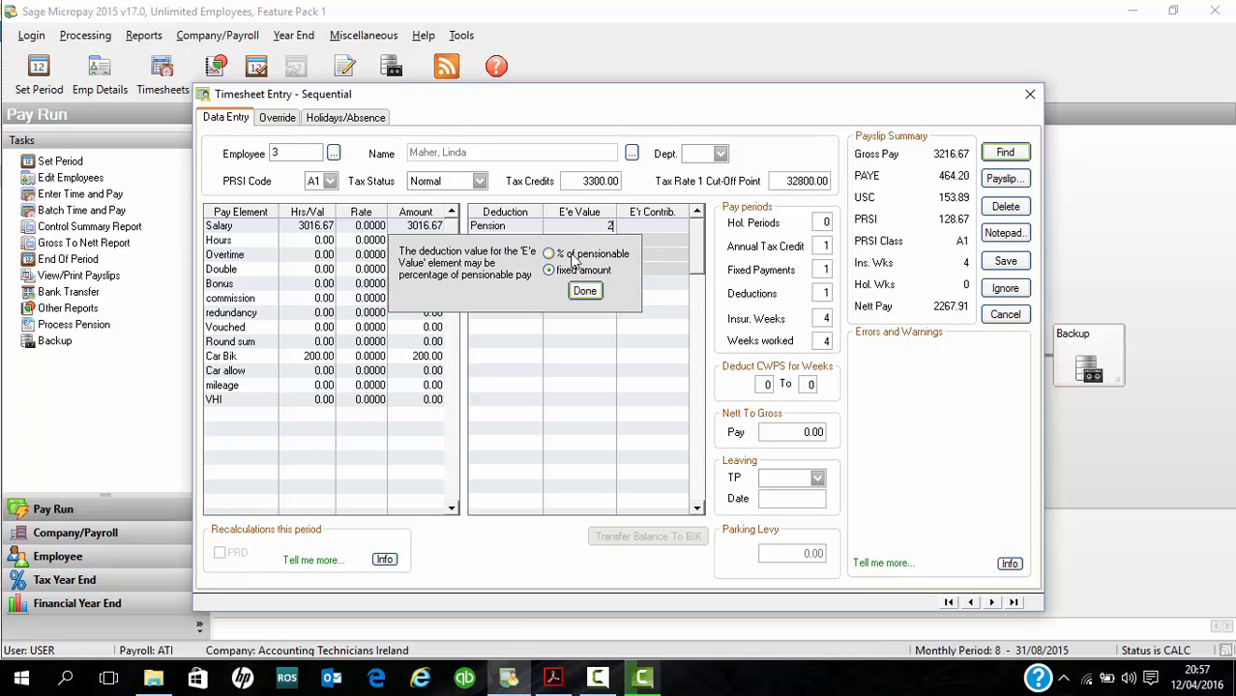
click(573, 256)
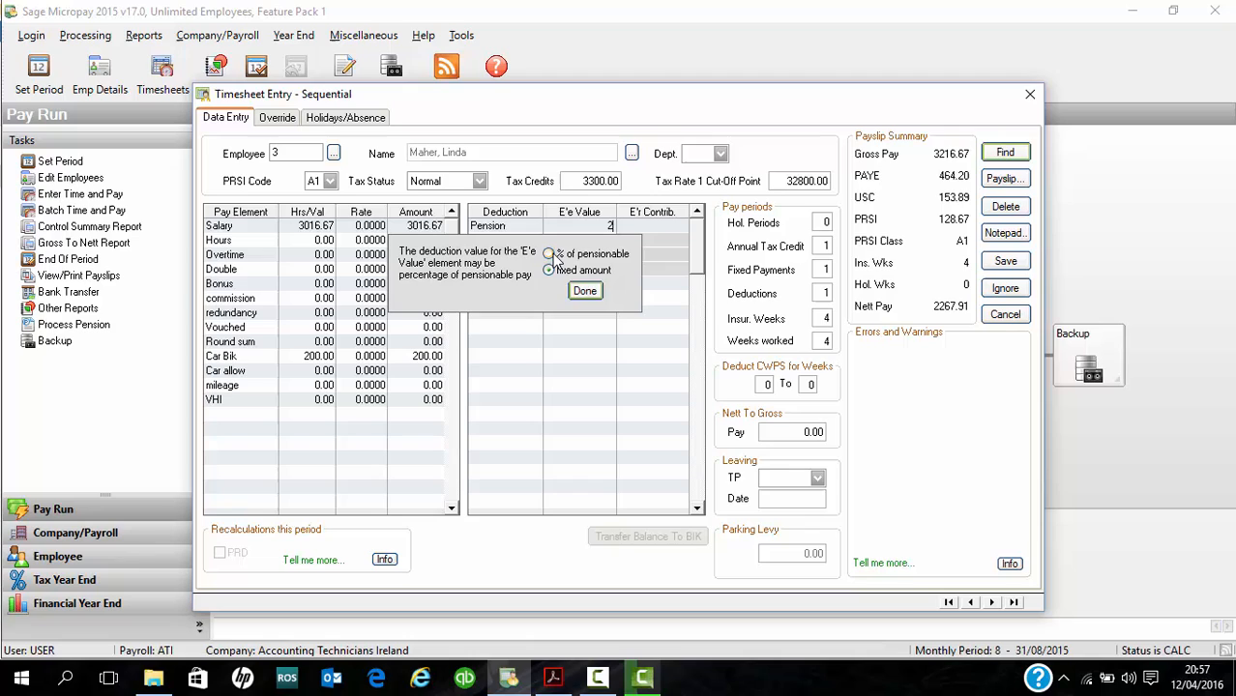
click(585, 291)
- Enter an employer pension contribution of 1 as a fixed amount for employee 3 and save the timesheet
click(662, 228)
click(662, 228)
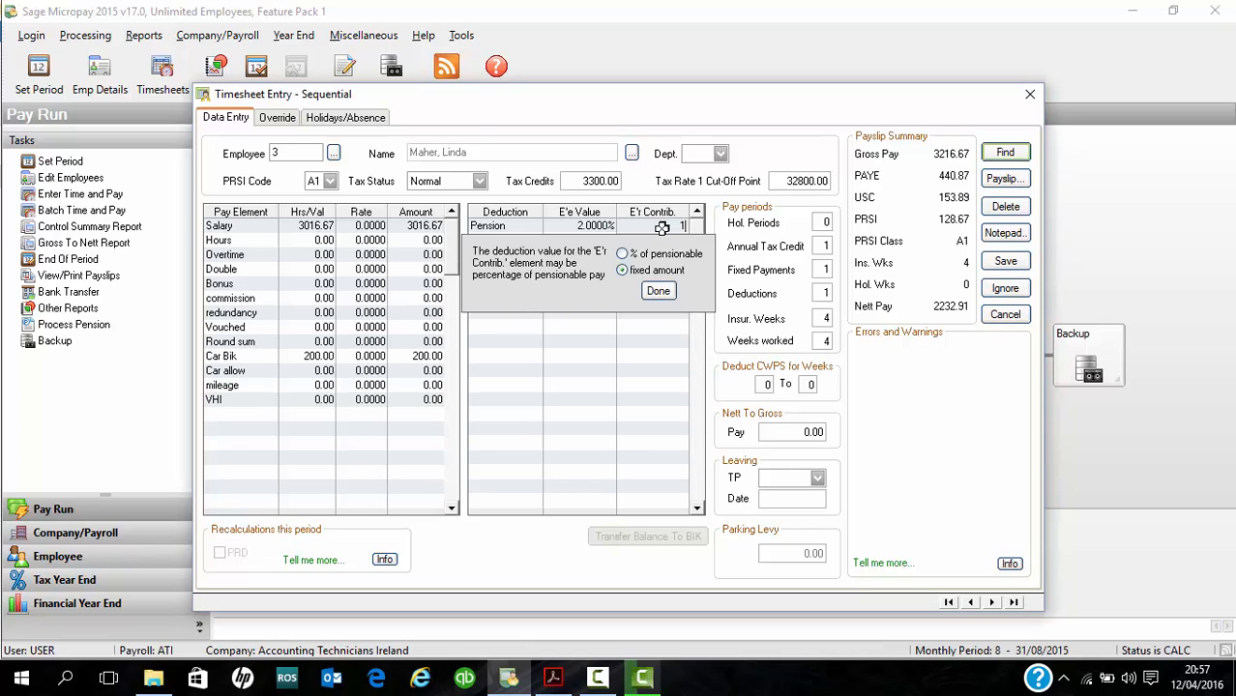
click(658, 291)
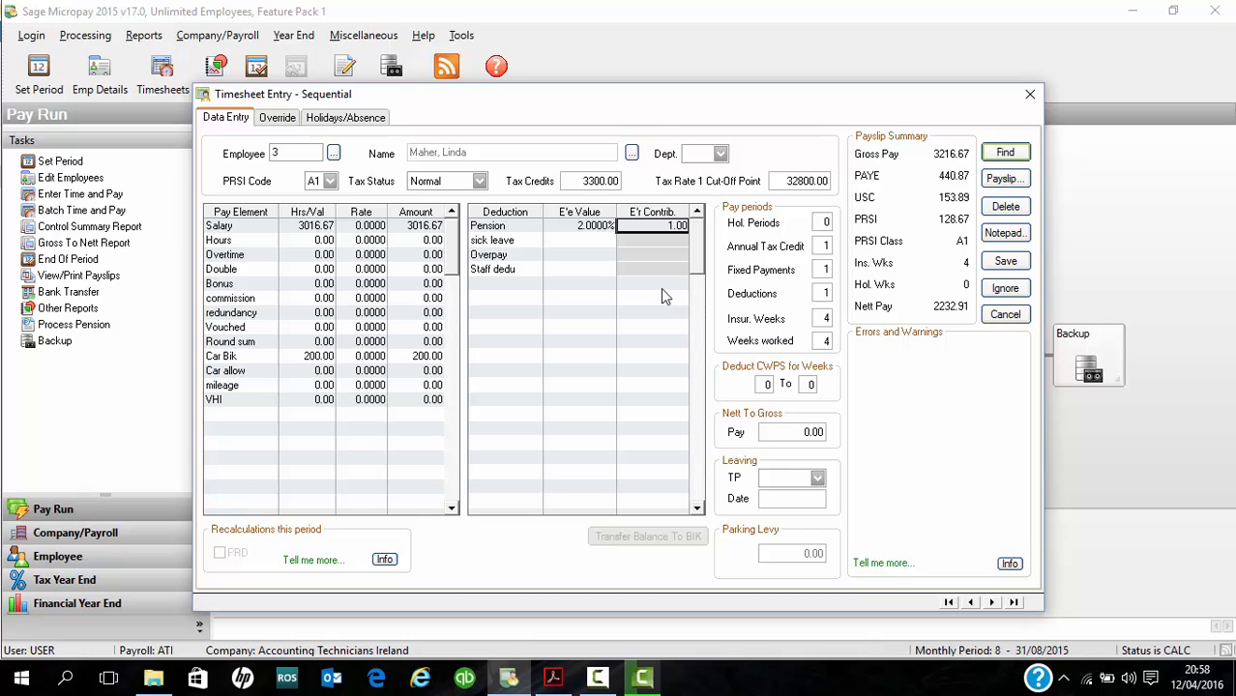
click(1006, 261)
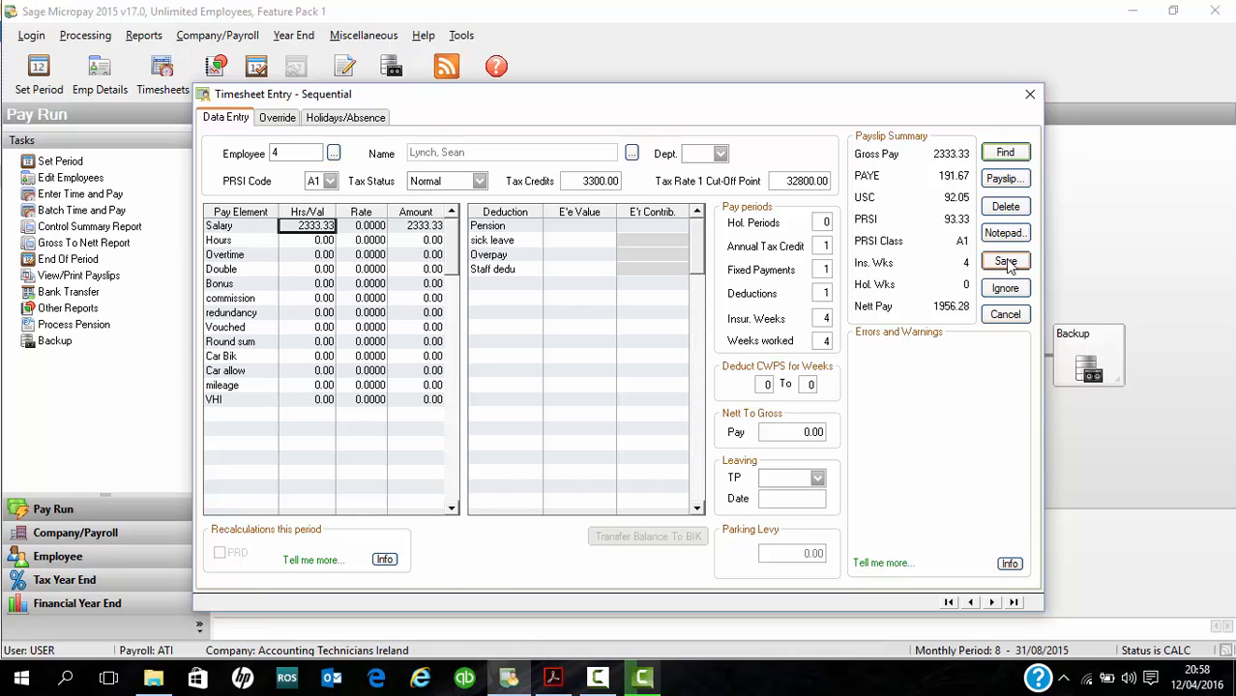
- Select the redundancy value on employee 4's timesheet and switch to the Calculator
click(306, 311)
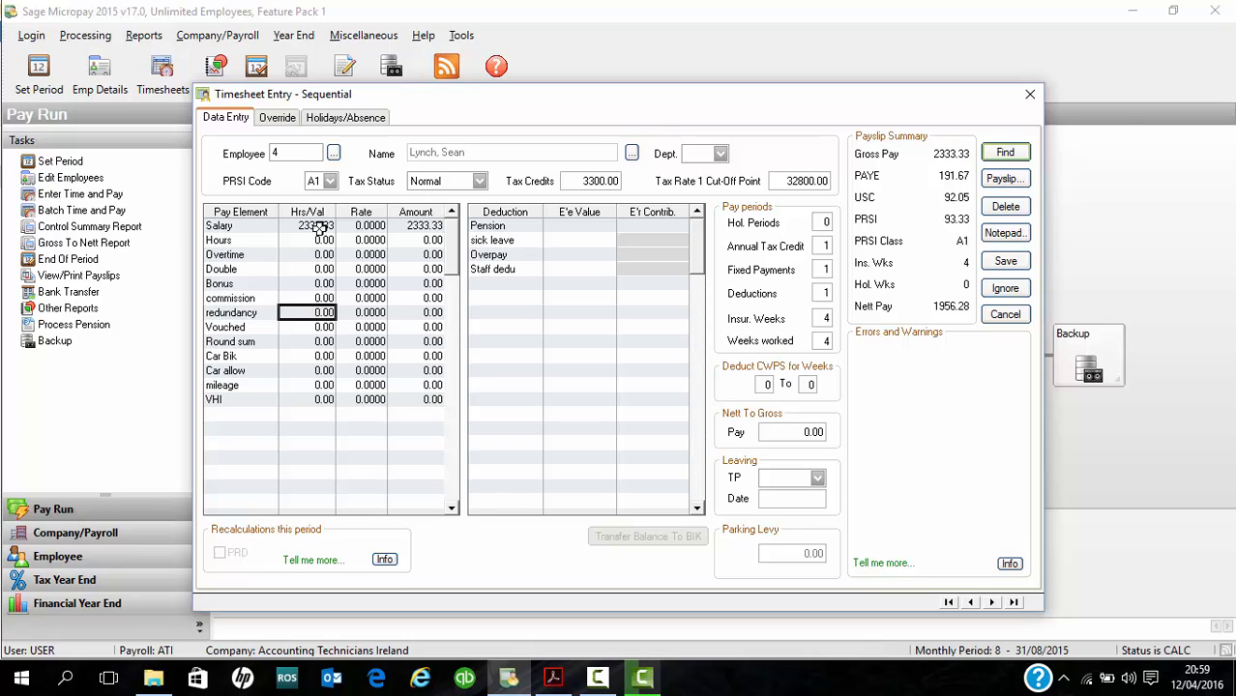
click(15, 682)
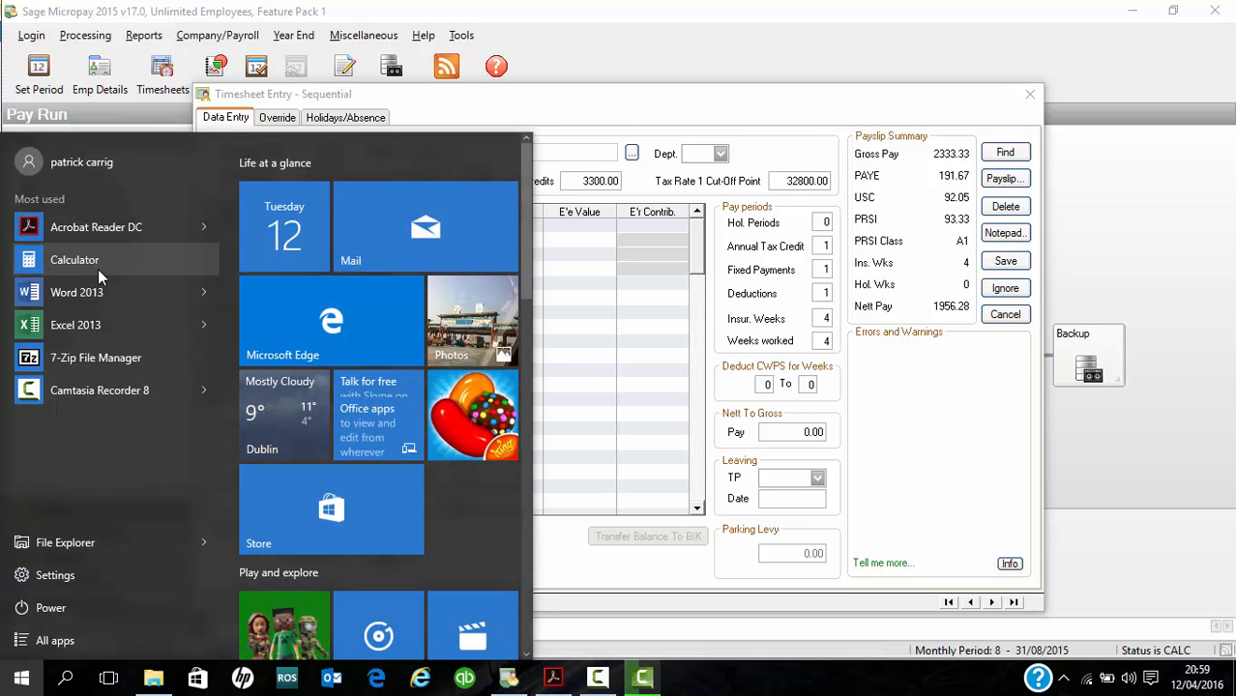
click(98, 268)
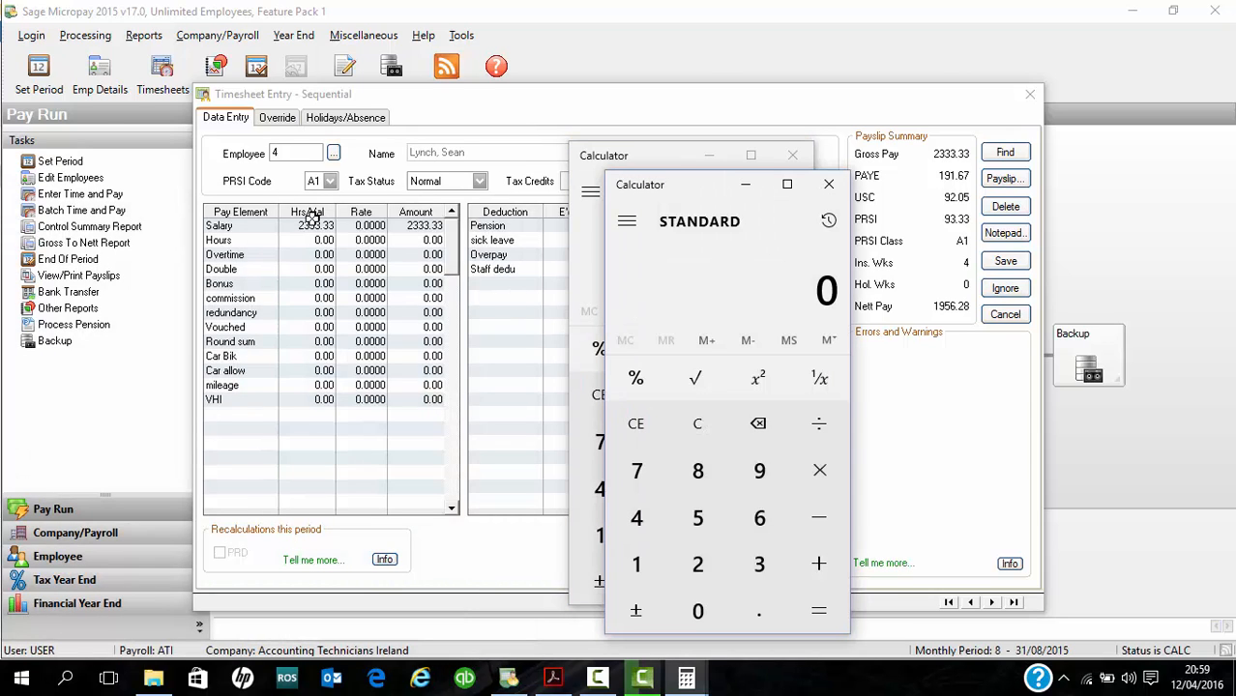
- Divide employee 4's monthly salary of 2333.33 by 12
text(2333.33)
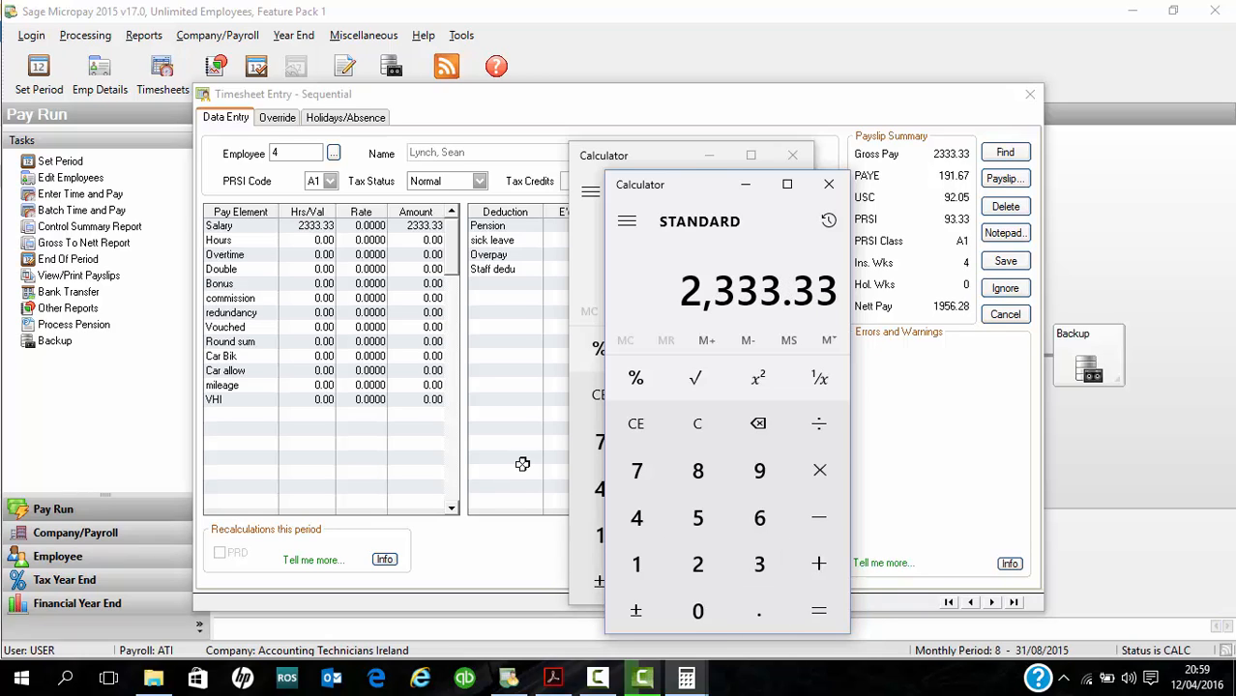
text(/12)
key(Return)
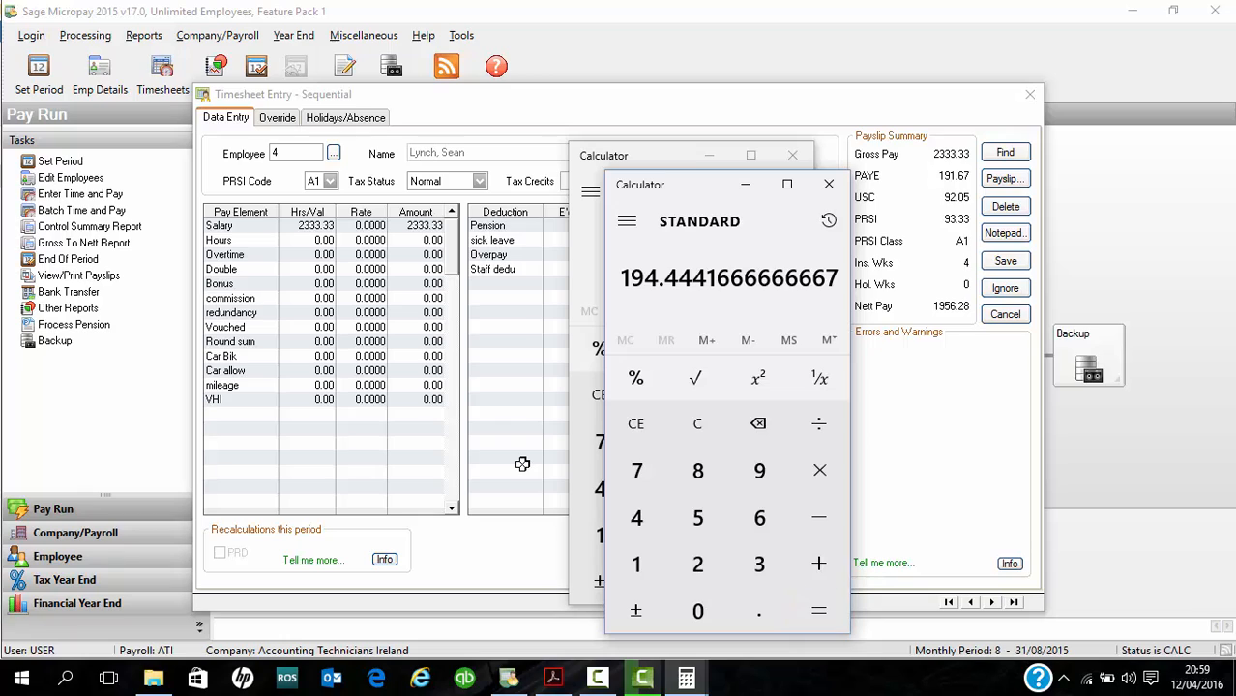
- Calculate the redundancy as 2333.33 times 12, divided by 52 and multiplied by 21, and close both Calculator windows
text(23)
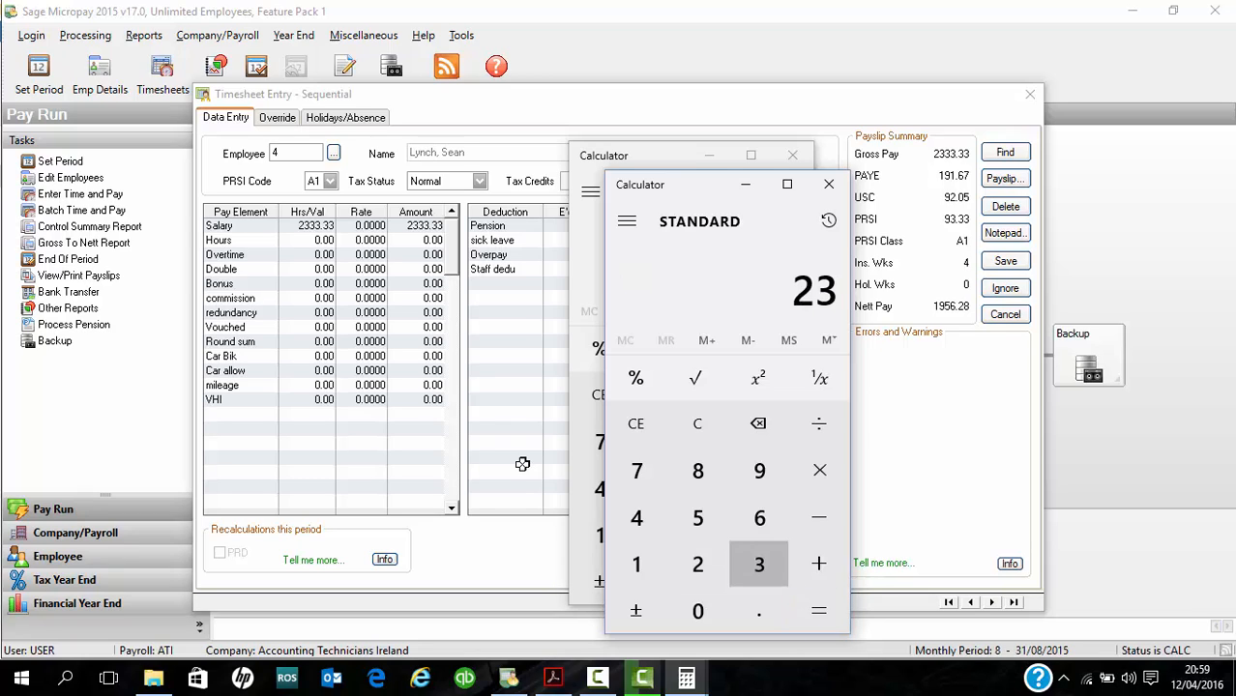
text(33.33*12)
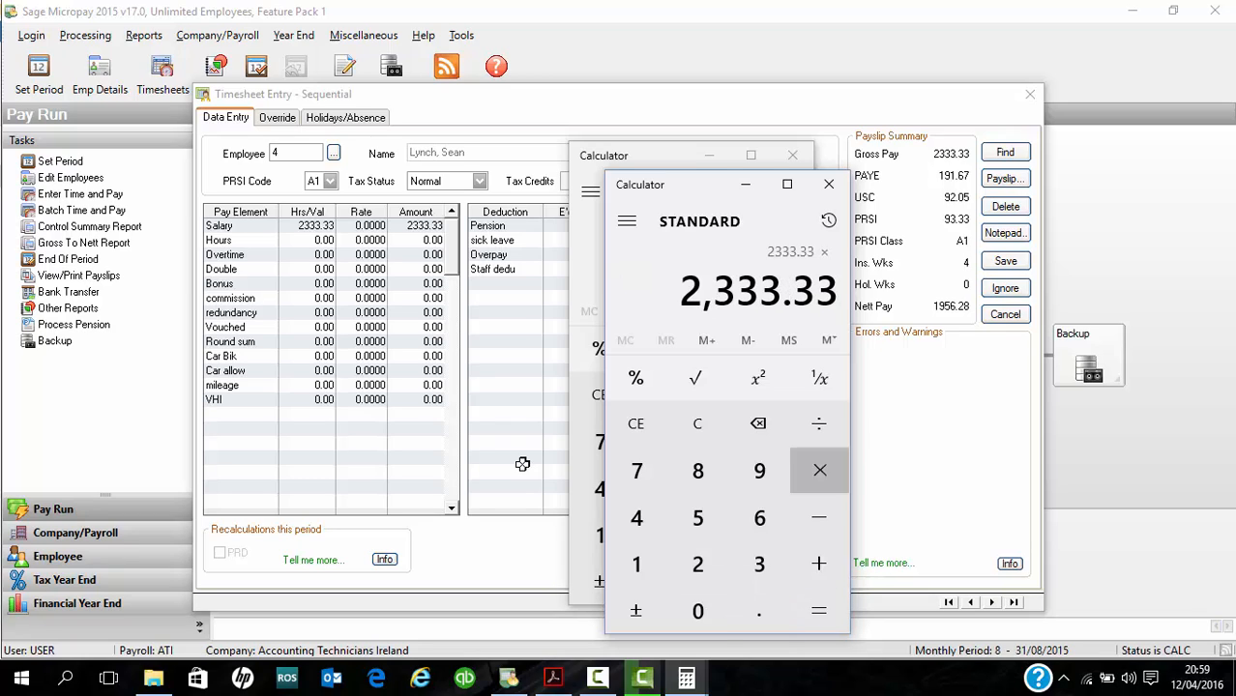
key(Return)
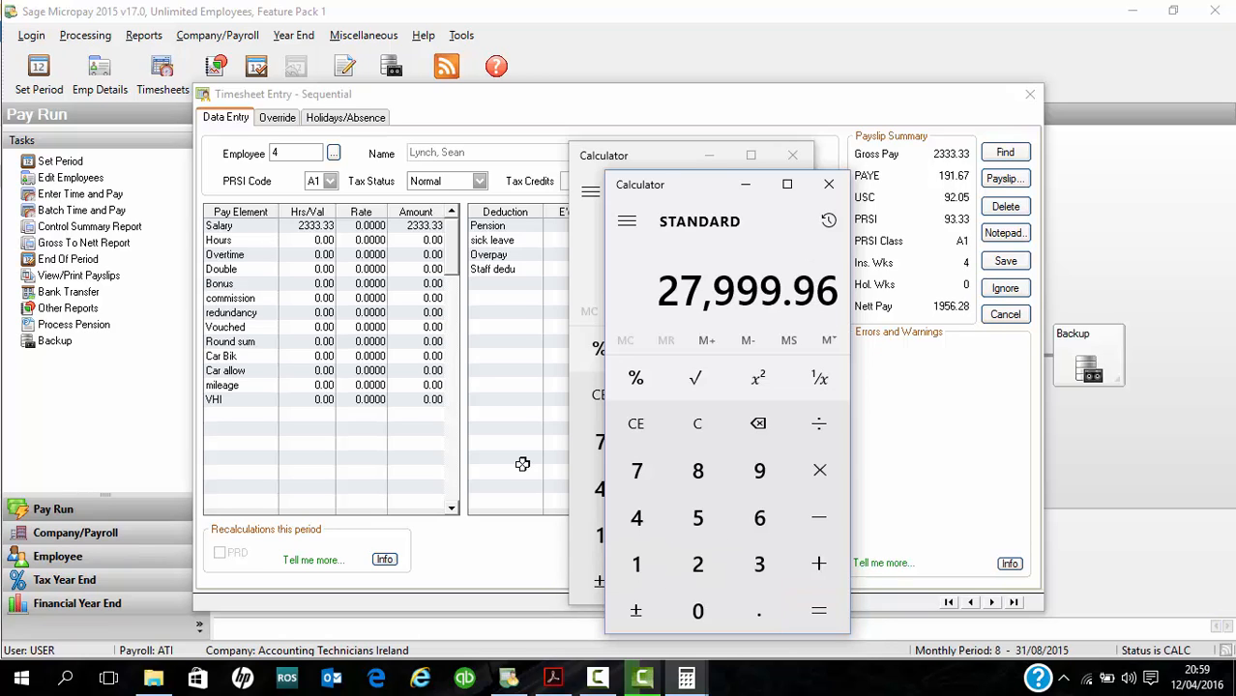
text(/52)
key(Return)
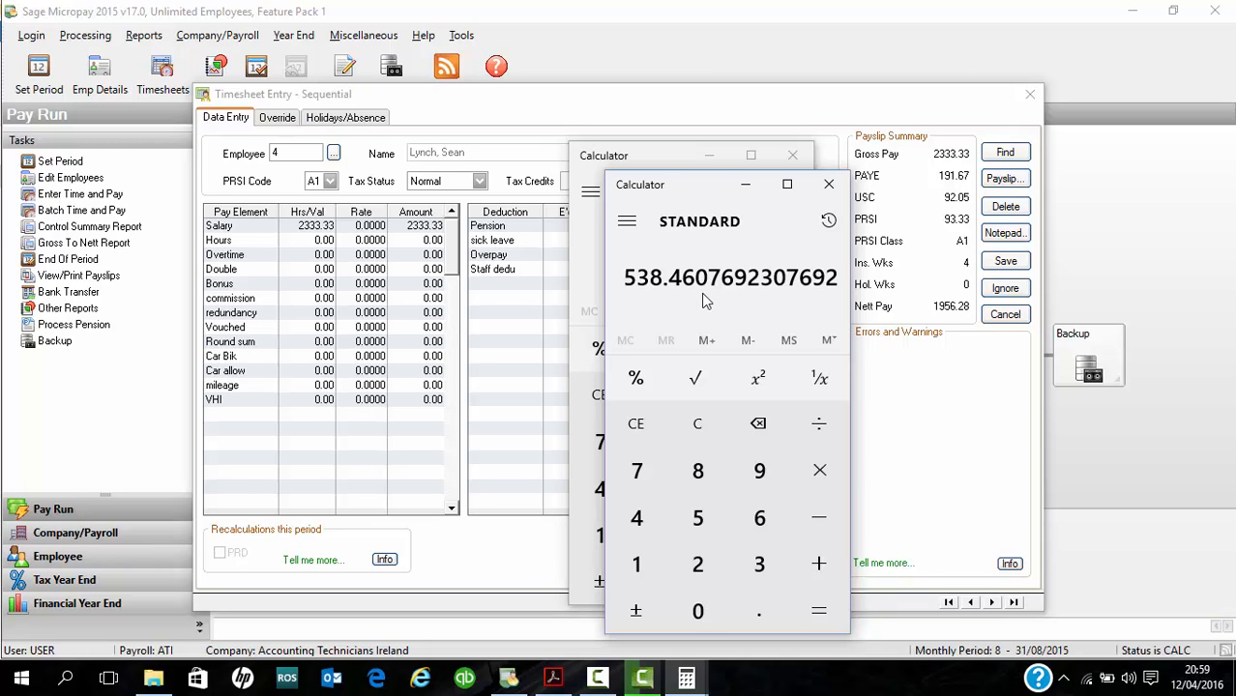
text(*21)
key(Return)
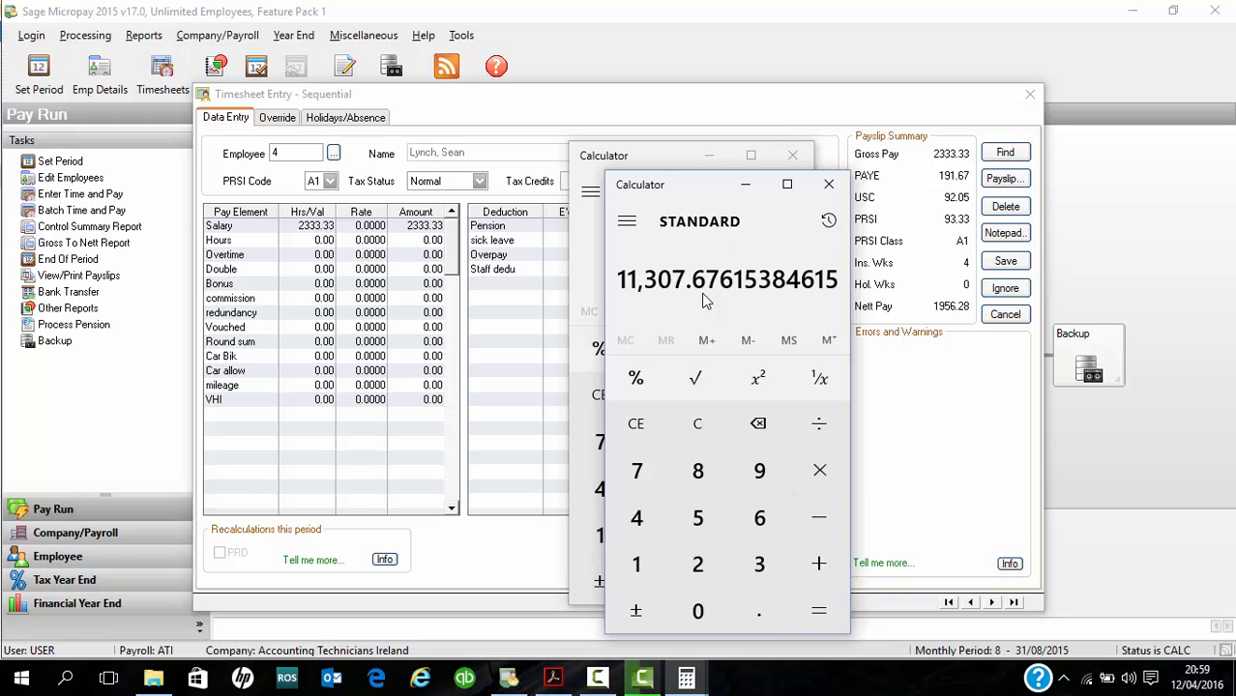
click(828, 184)
click(804, 161)
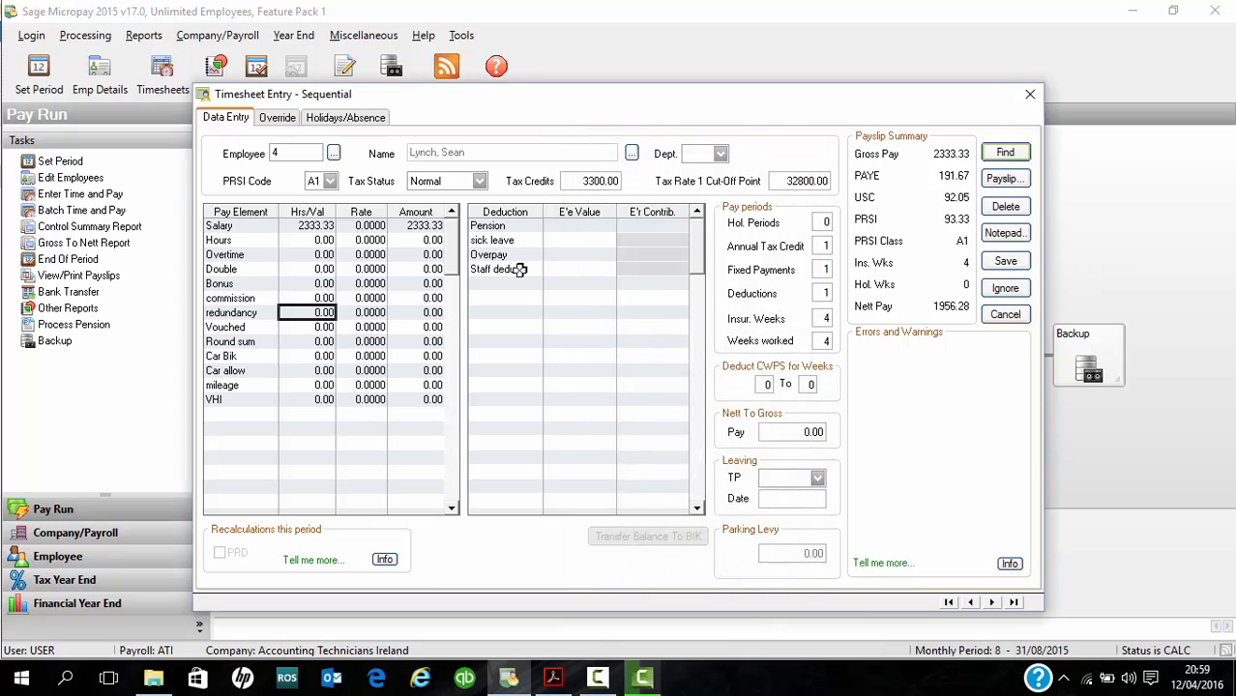
- Enter a redundancy payment of 11300 on employee 4's timesheet and set the leaving TP option to Yes
text(11300)
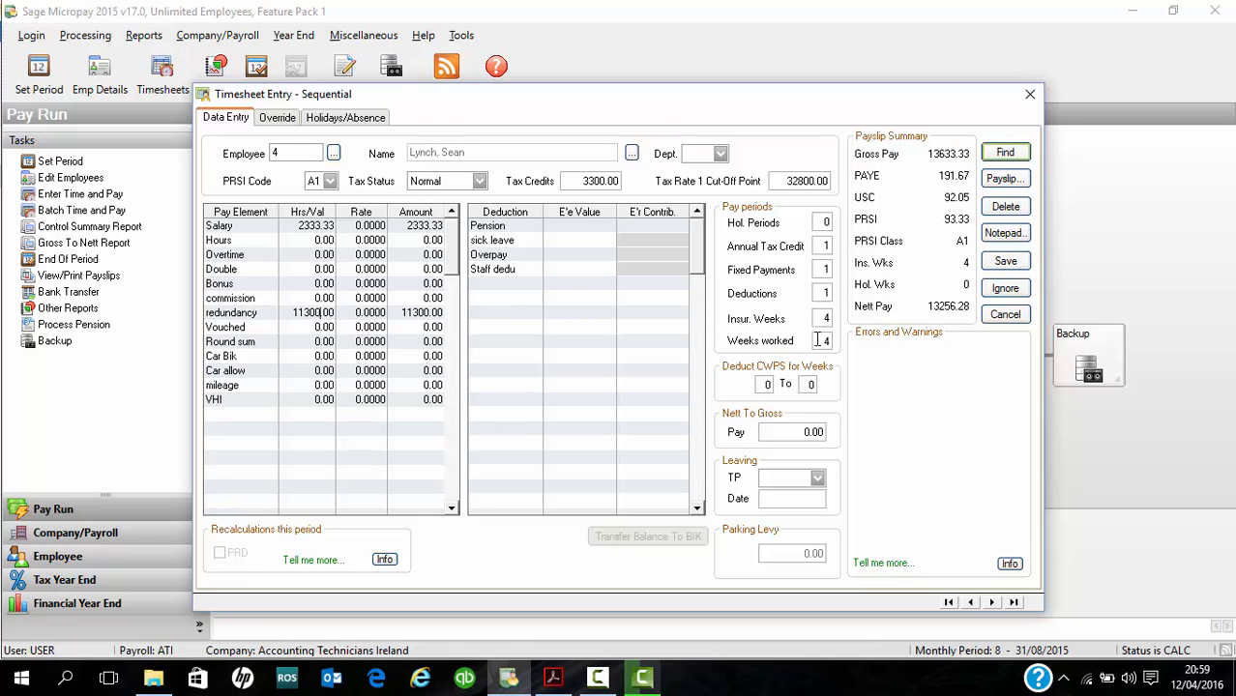
click(817, 478)
click(783, 507)
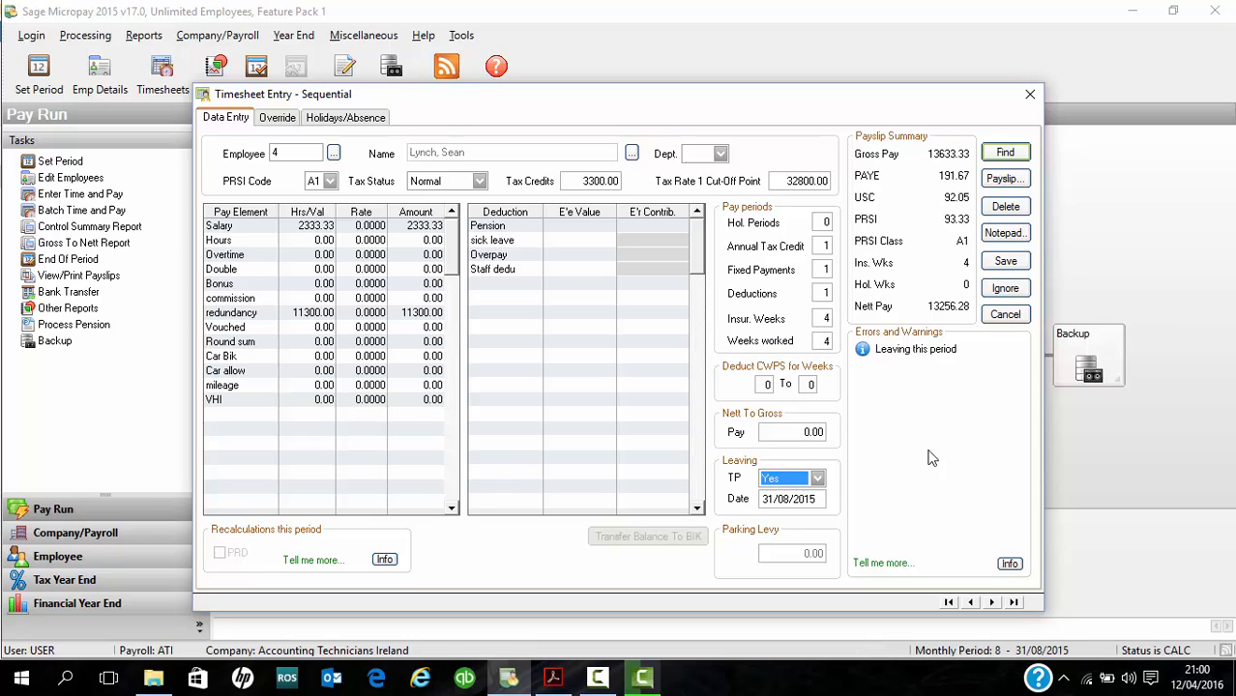
- Save employee 4's timesheet, then enter a Staff dedu employee value of 52 on employee 5's timesheet and save it
click(1005, 262)
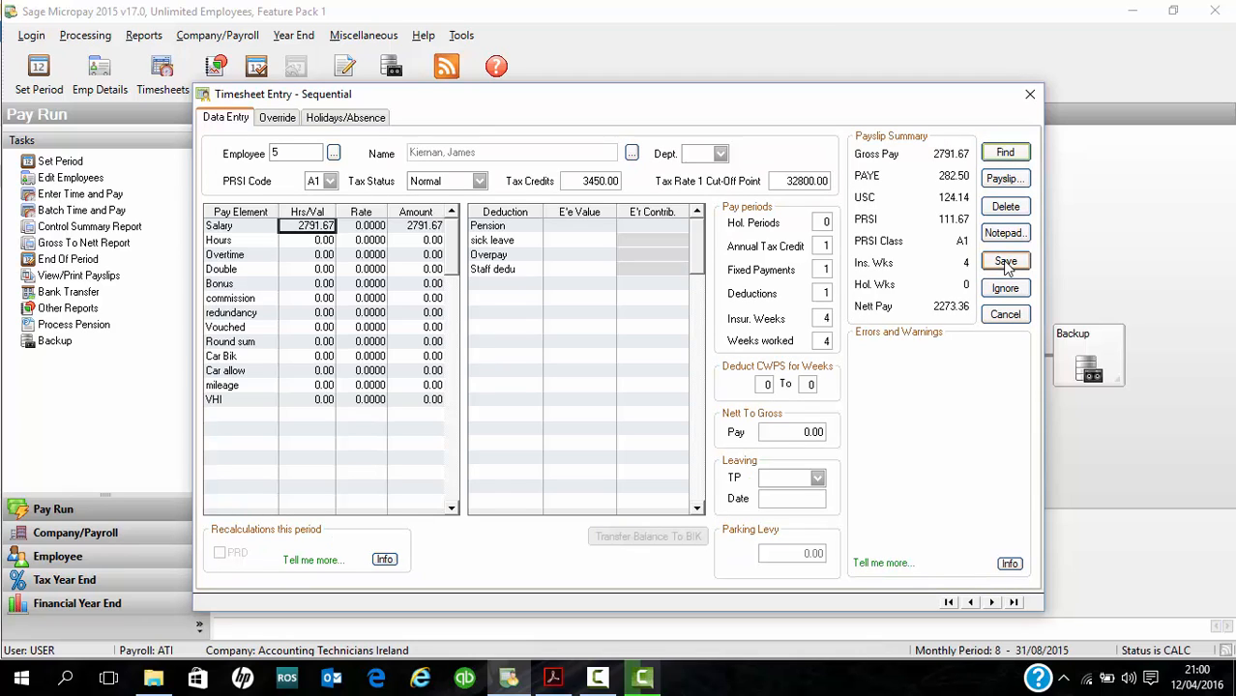
click(592, 270)
double_click(591, 269)
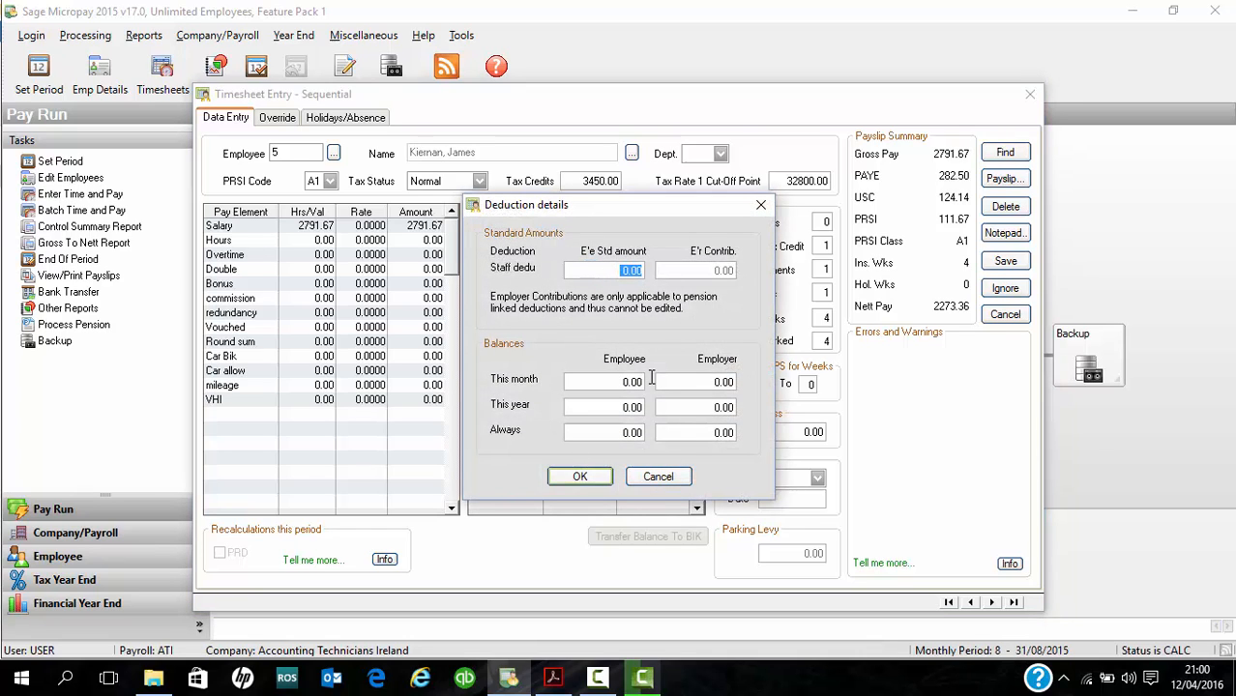
click(658, 475)
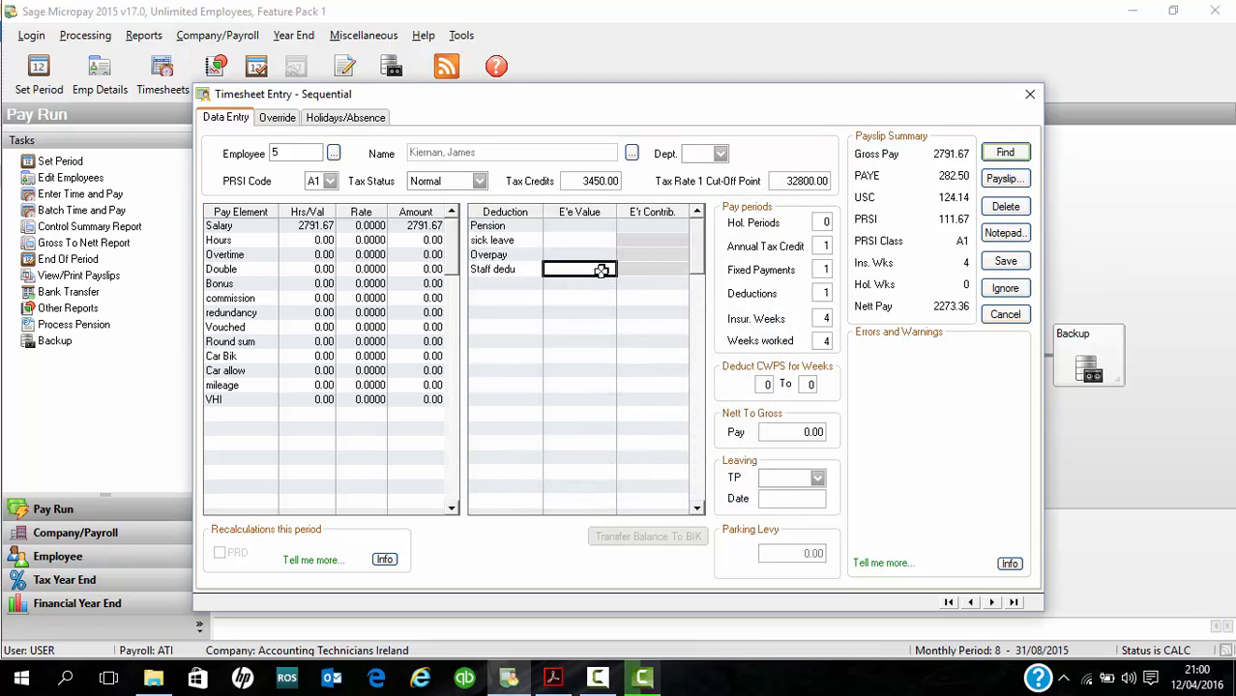
text(52)
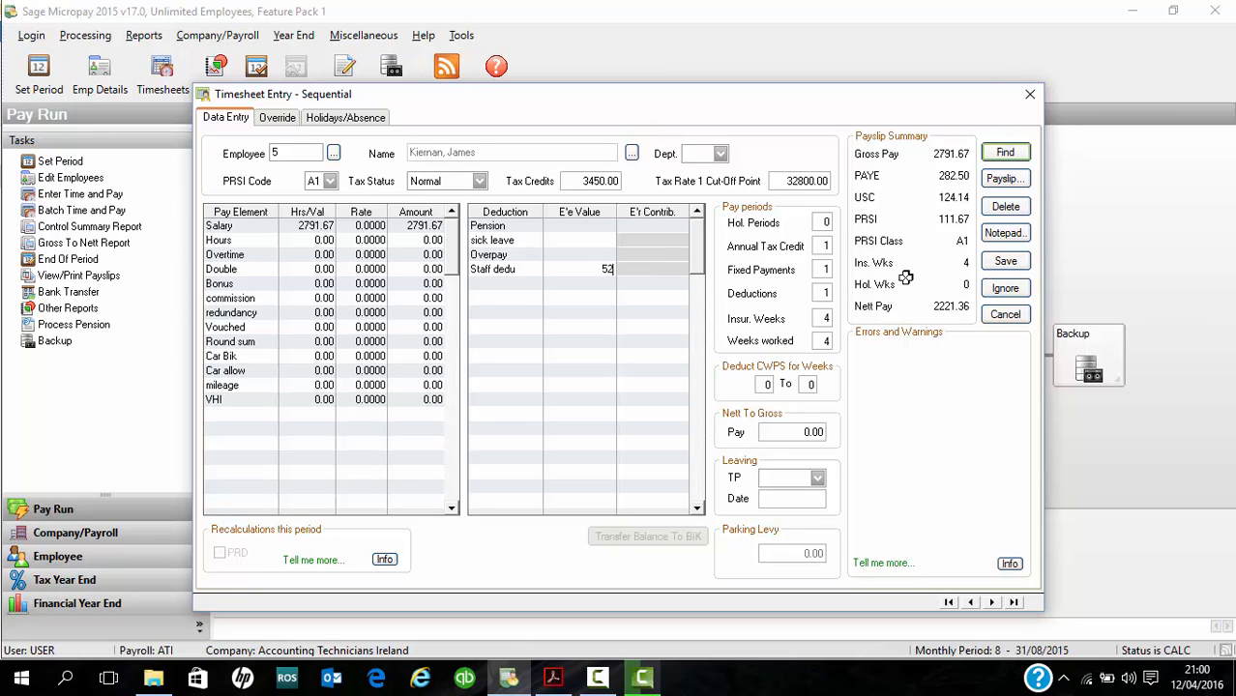
click(1005, 261)
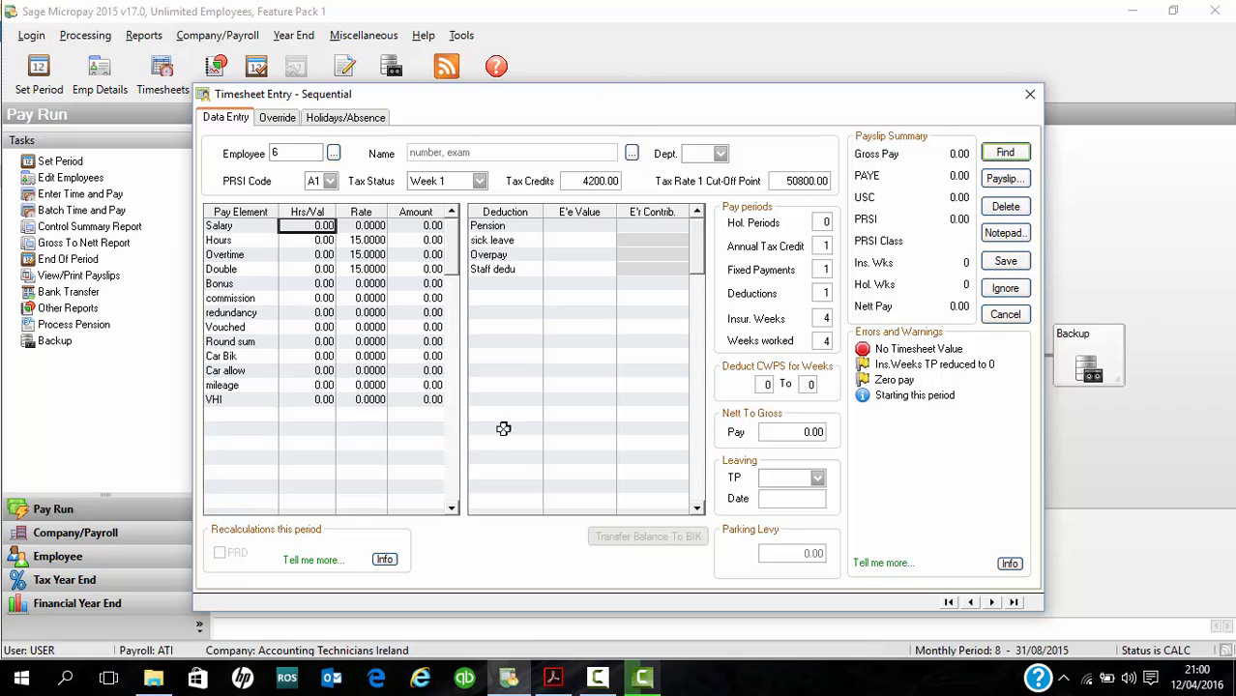
- Check employee 6's Hours, Overtime and Double rates by entering a trial value of 1 for each pay element
click(367, 240)
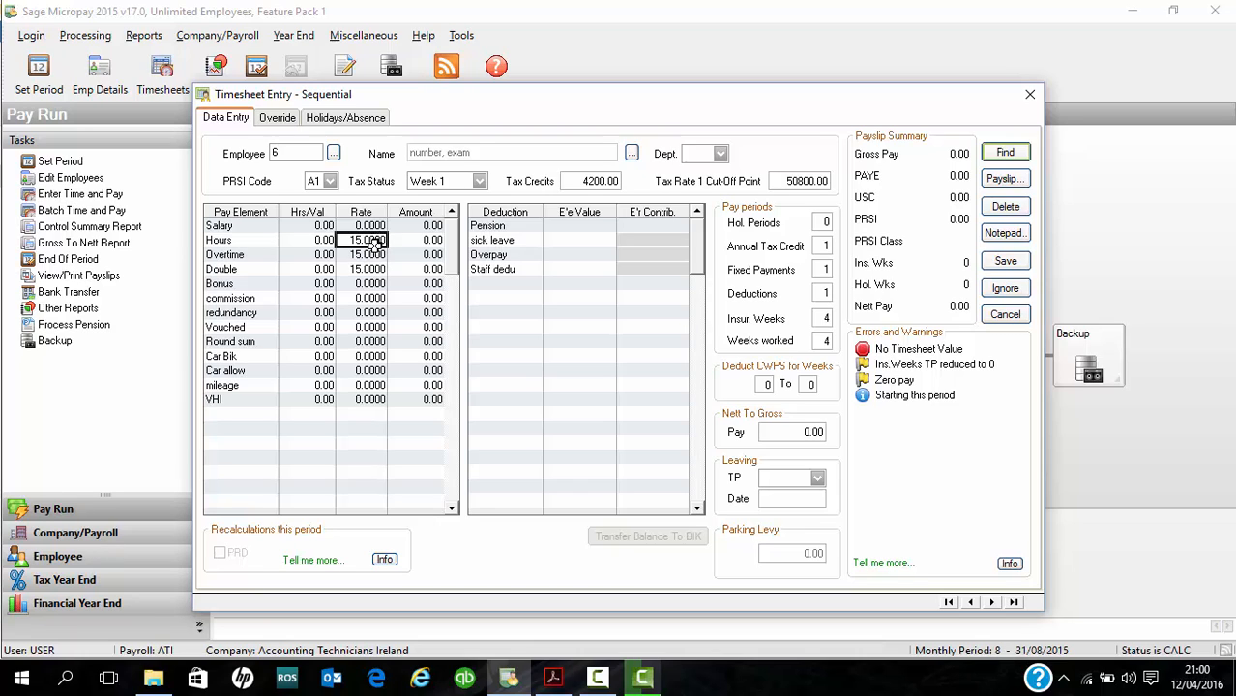
click(373, 255)
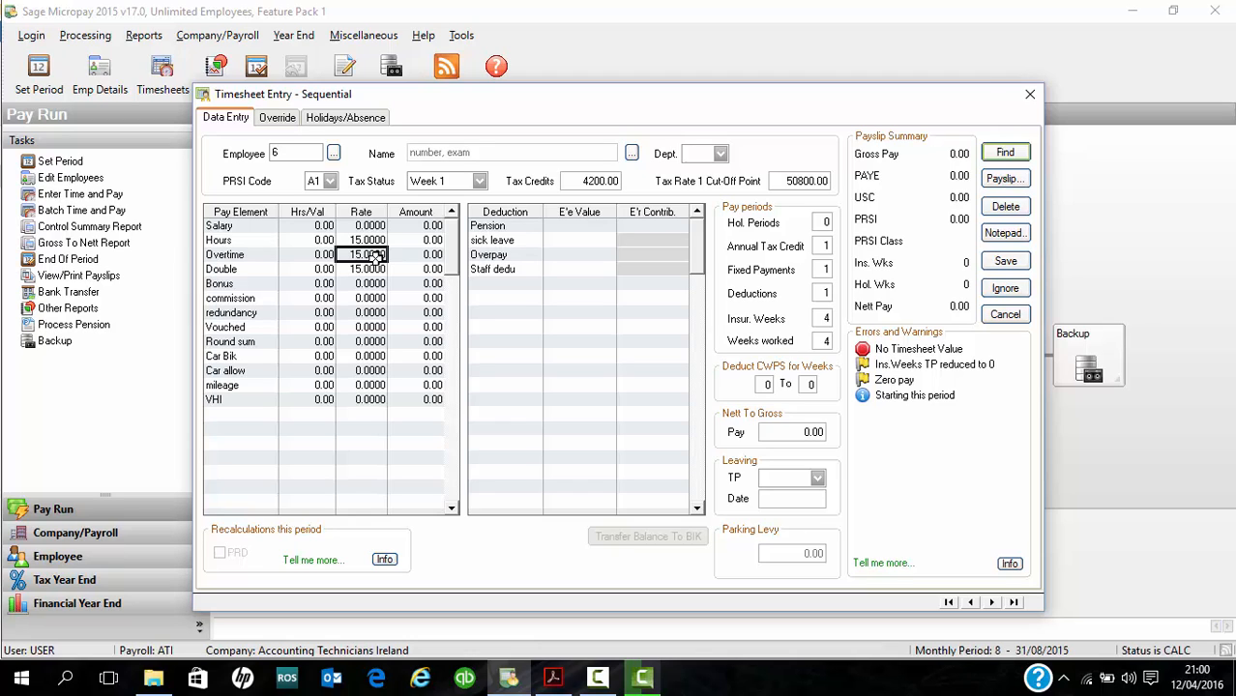
click(375, 268)
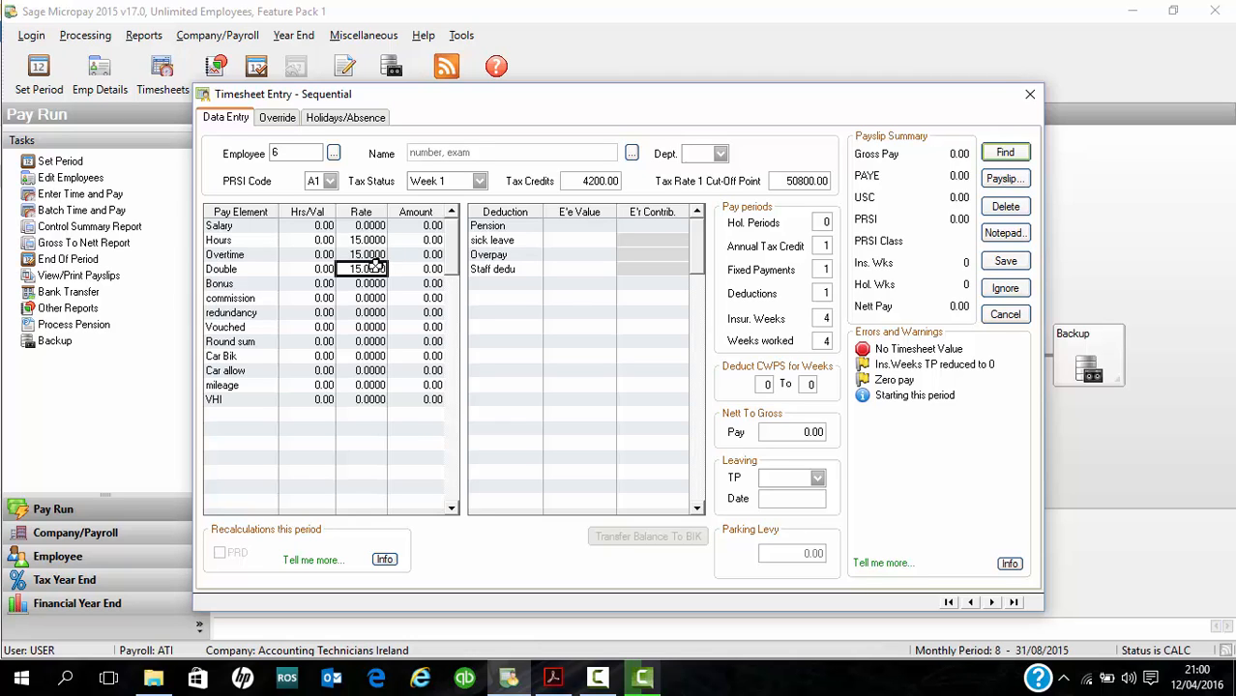
click(327, 241)
text(1)
key(Return)
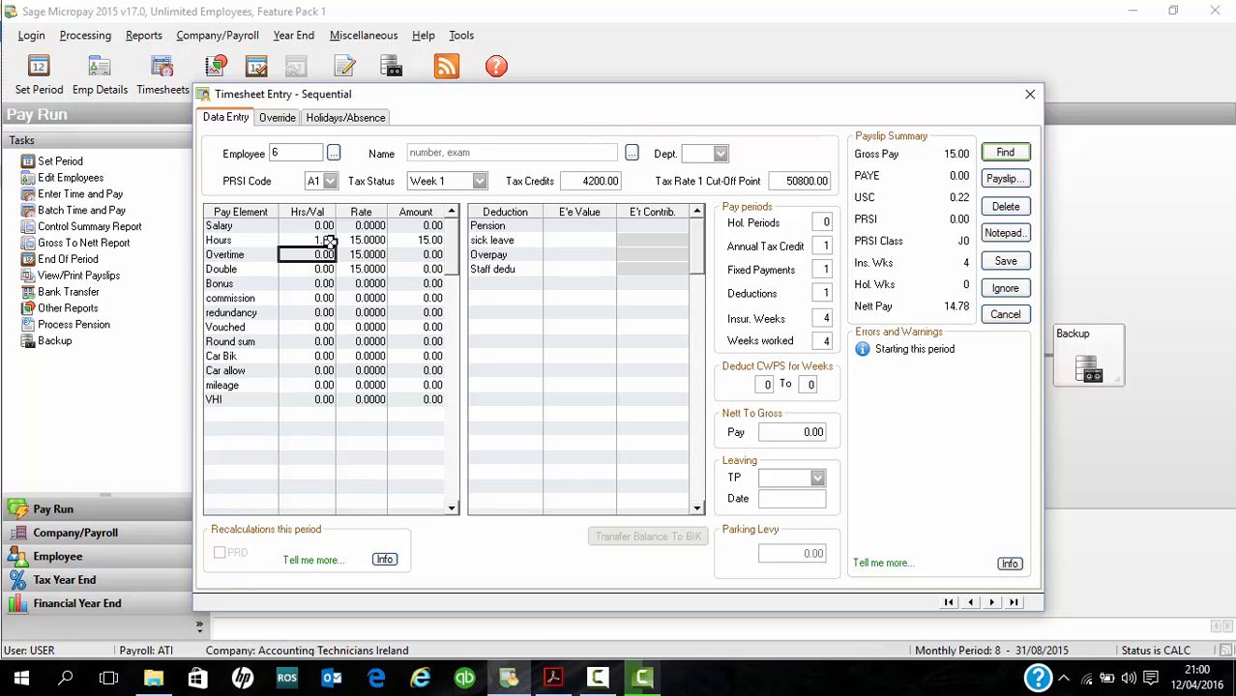
text(1)
key(Return)
text(1)
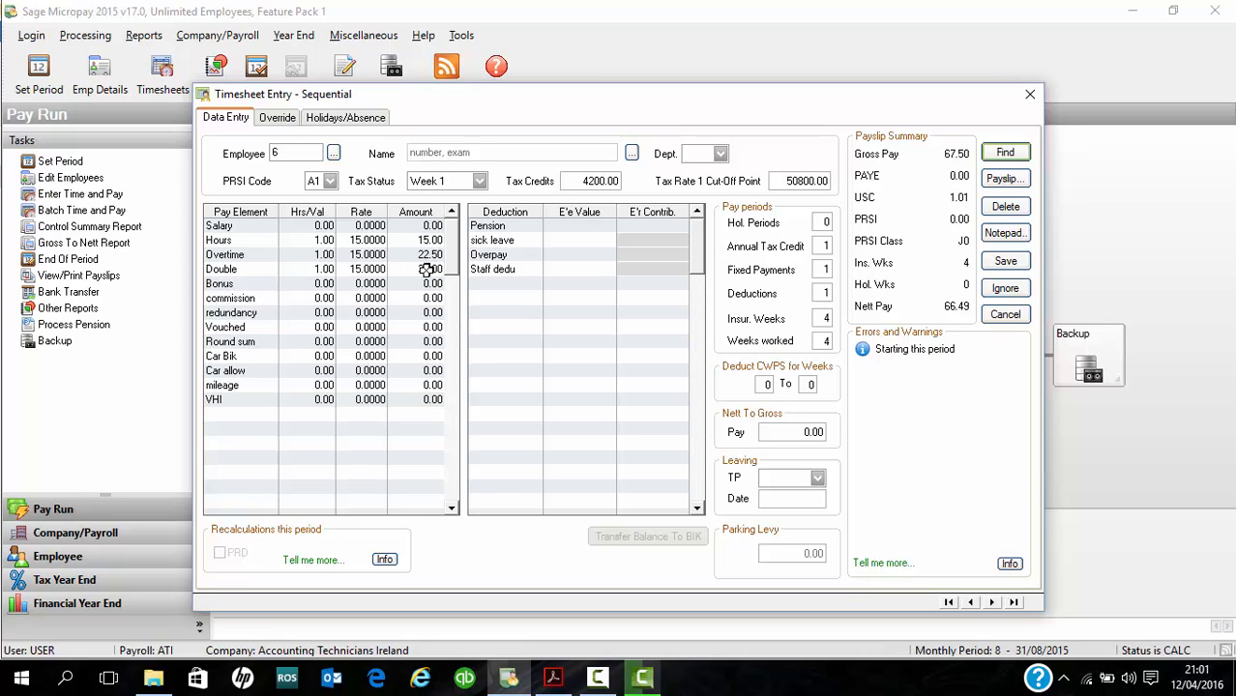
- Enter 26 Hours, 5 Overtime and 2 Double on employee 6's timesheet
click(323, 240)
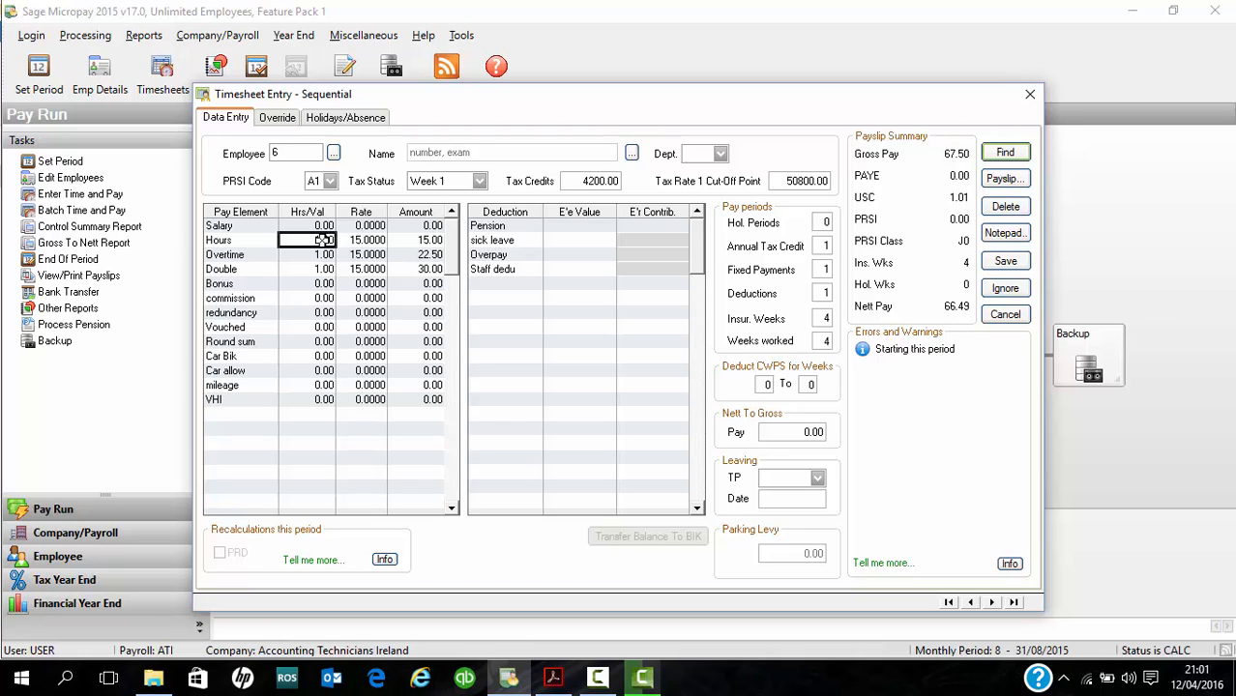
text(26)
key(Return)
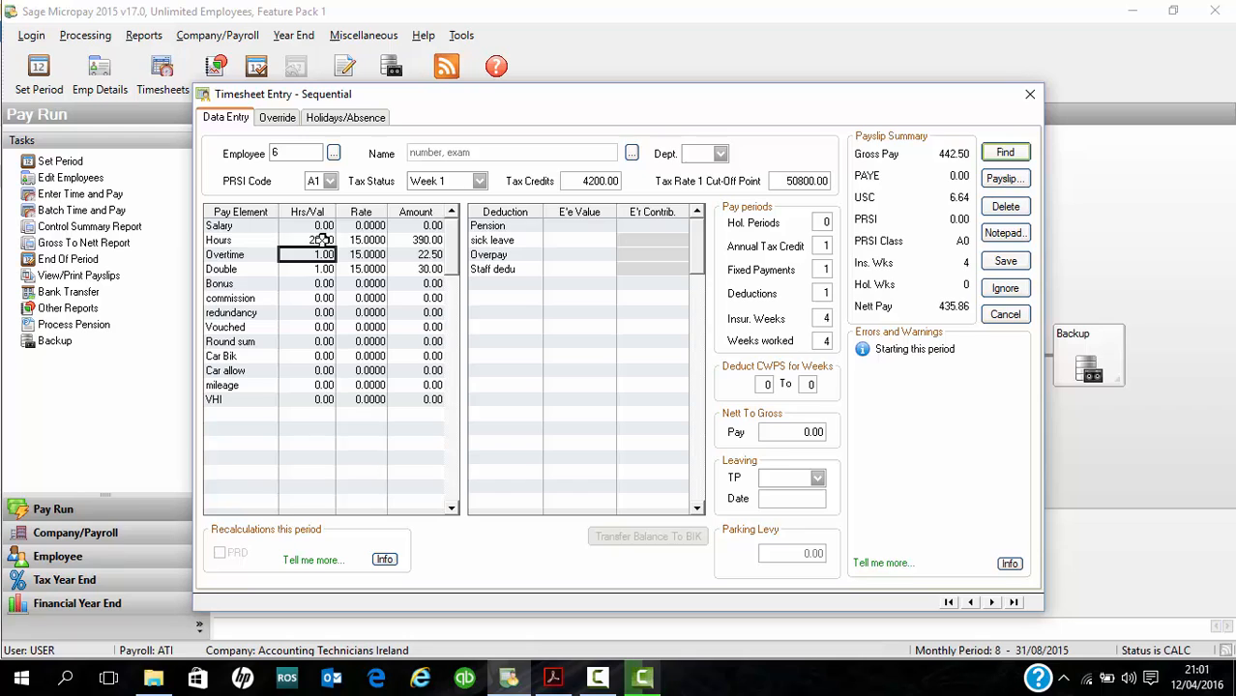
text(5)
key(Return)
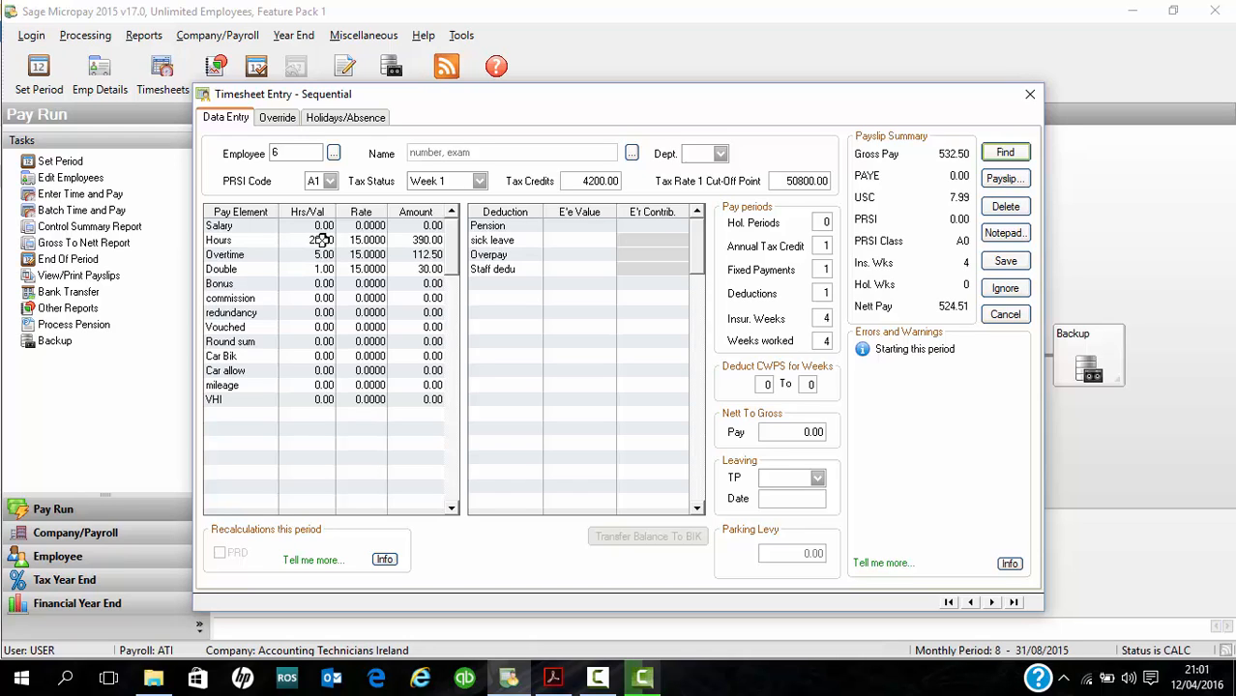
text(2)
key(Return)
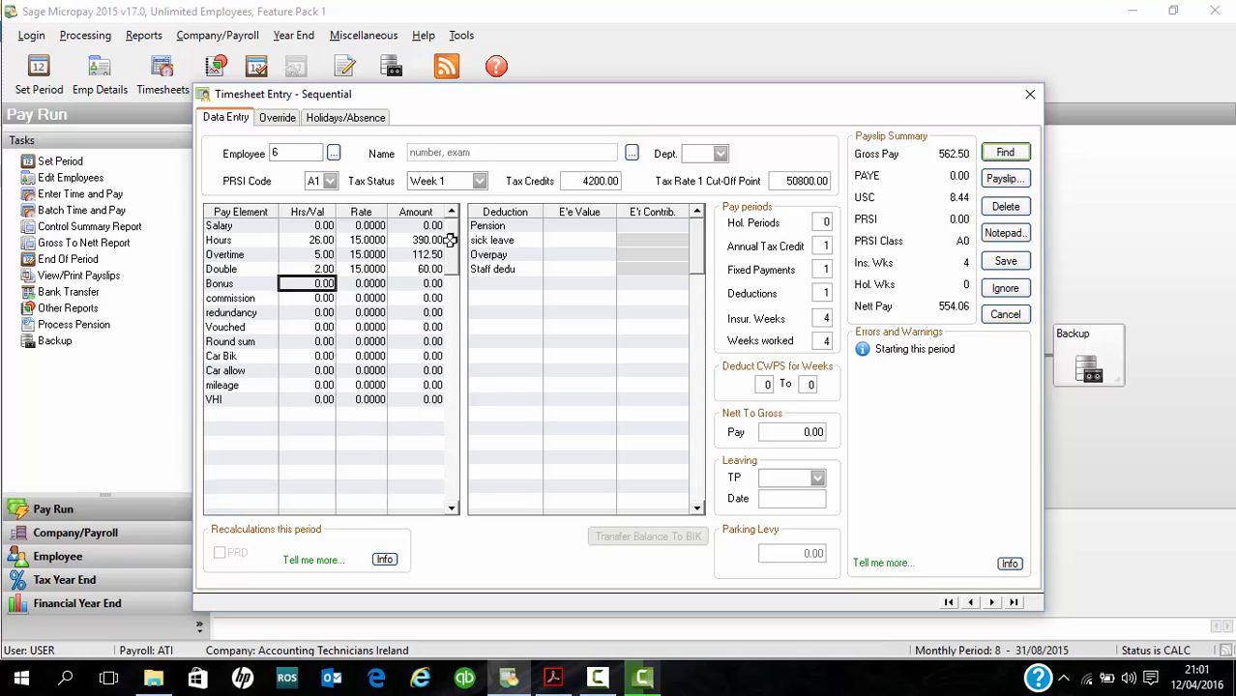
- Set employee 6's insurable weeks and weeks worked to 2, and save the timesheet to finish the sequential entry
click(822, 322)
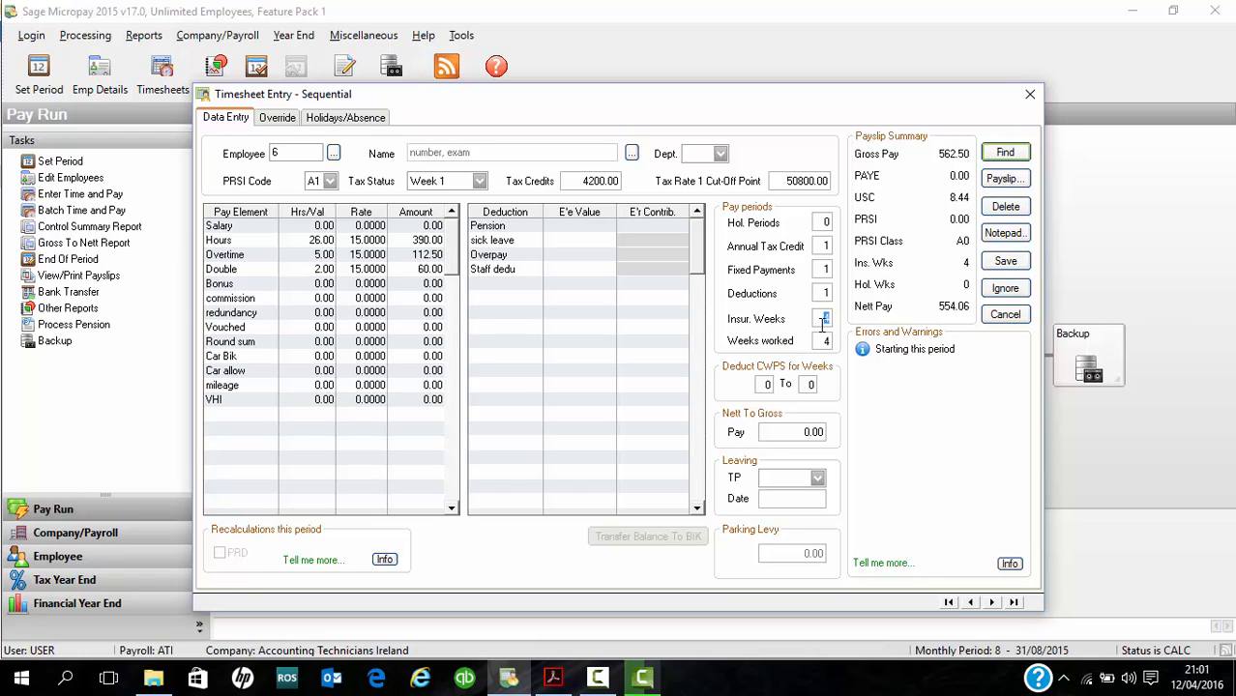
text(2)
click(824, 340)
click(1023, 262)
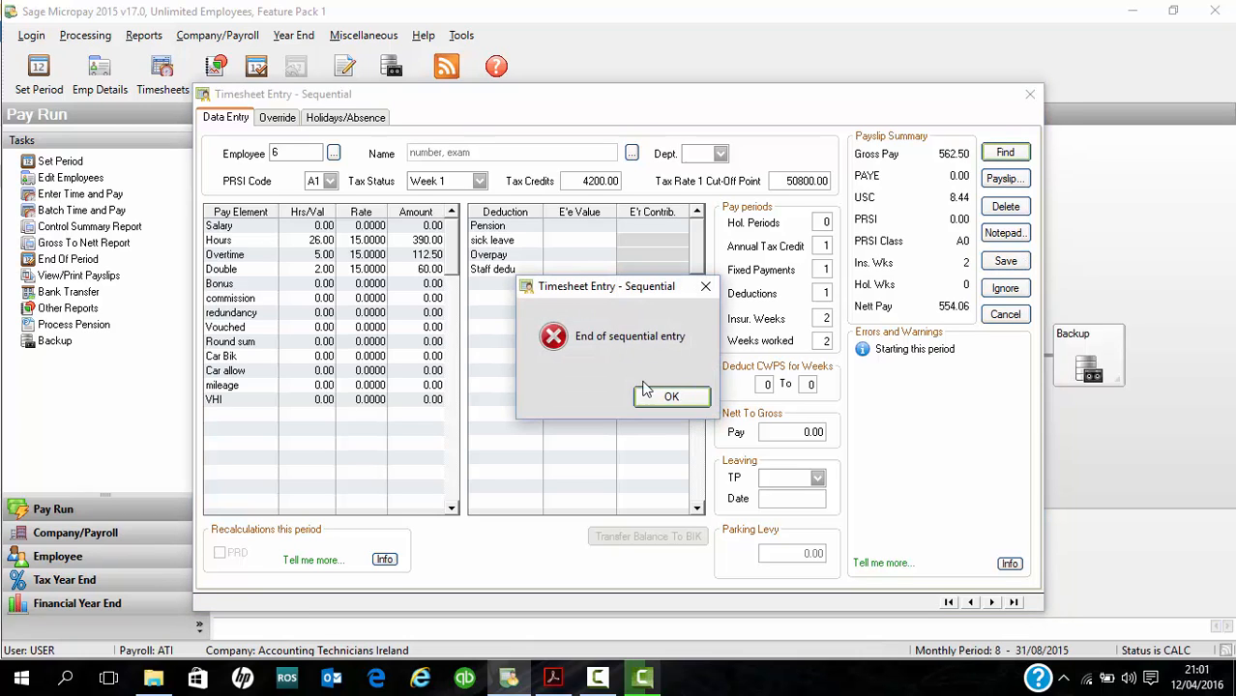
click(671, 394)
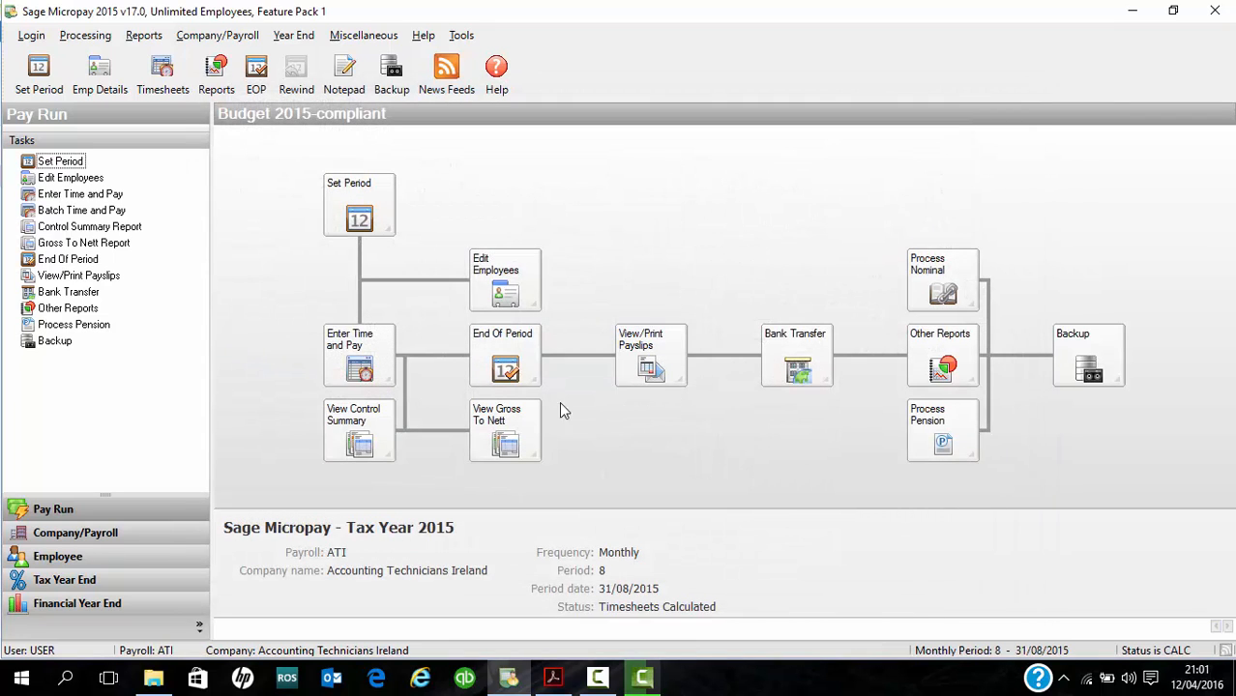
- Reopen sequential timesheet entry, review the saved timesheets of employees 1 and 2, and close it
click(358, 365)
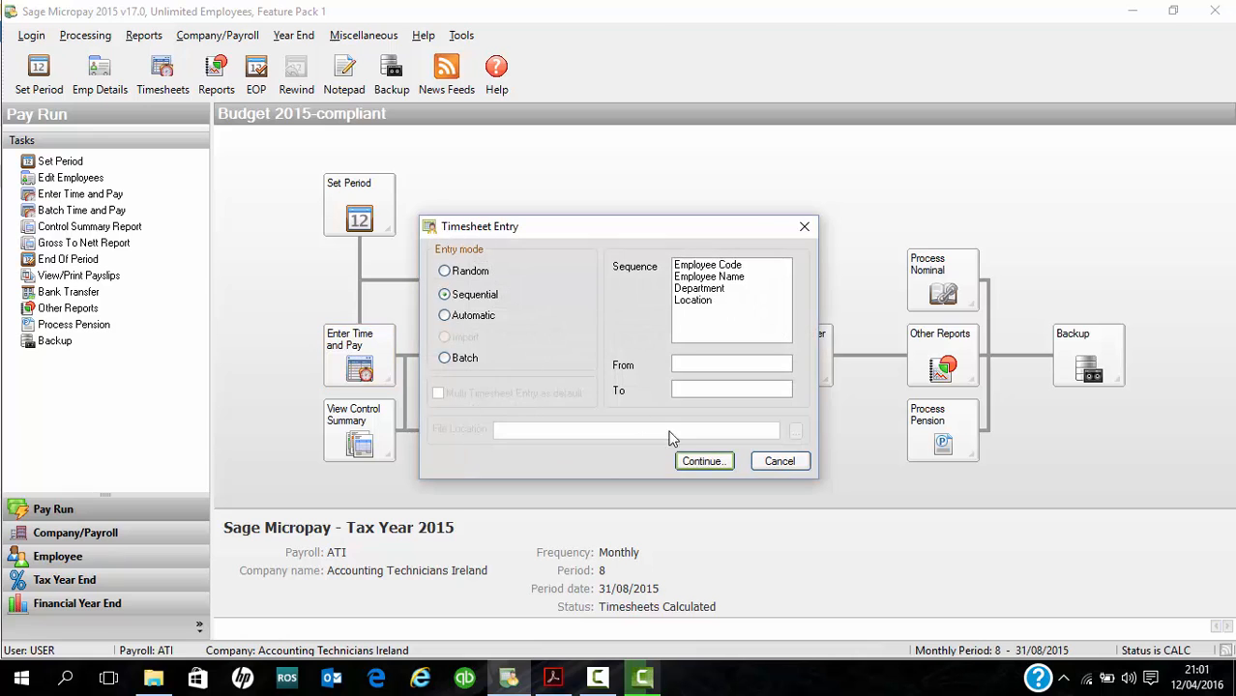
click(705, 461)
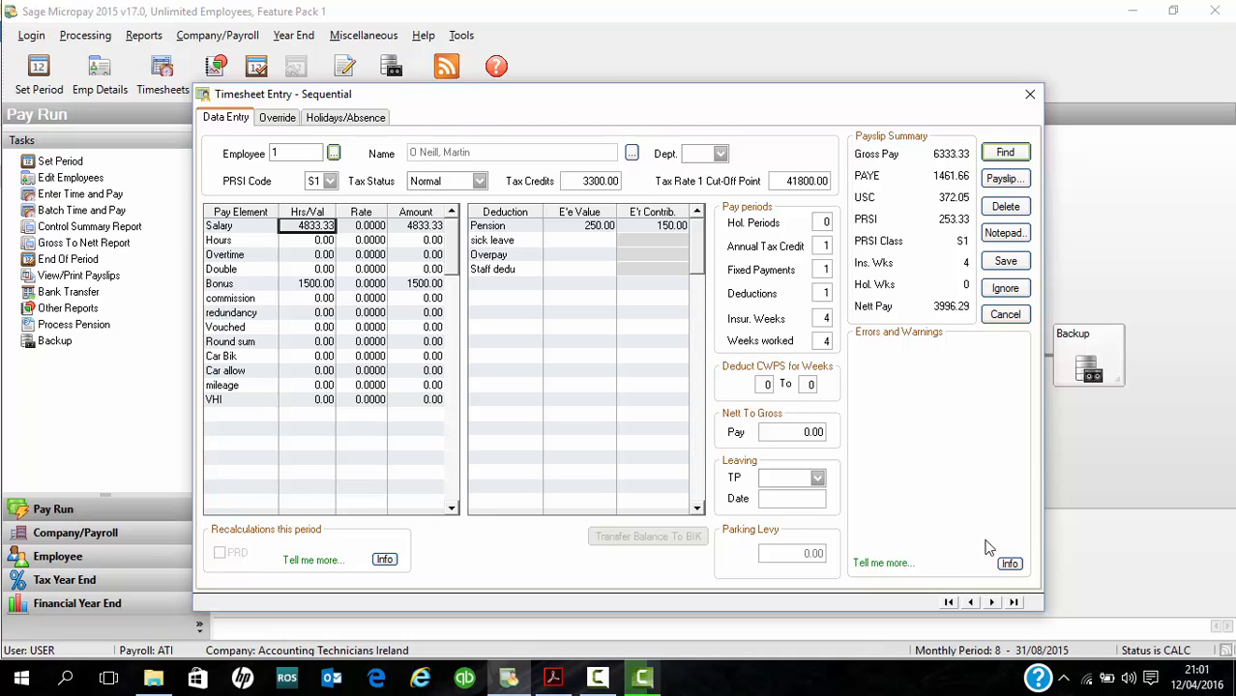
click(988, 602)
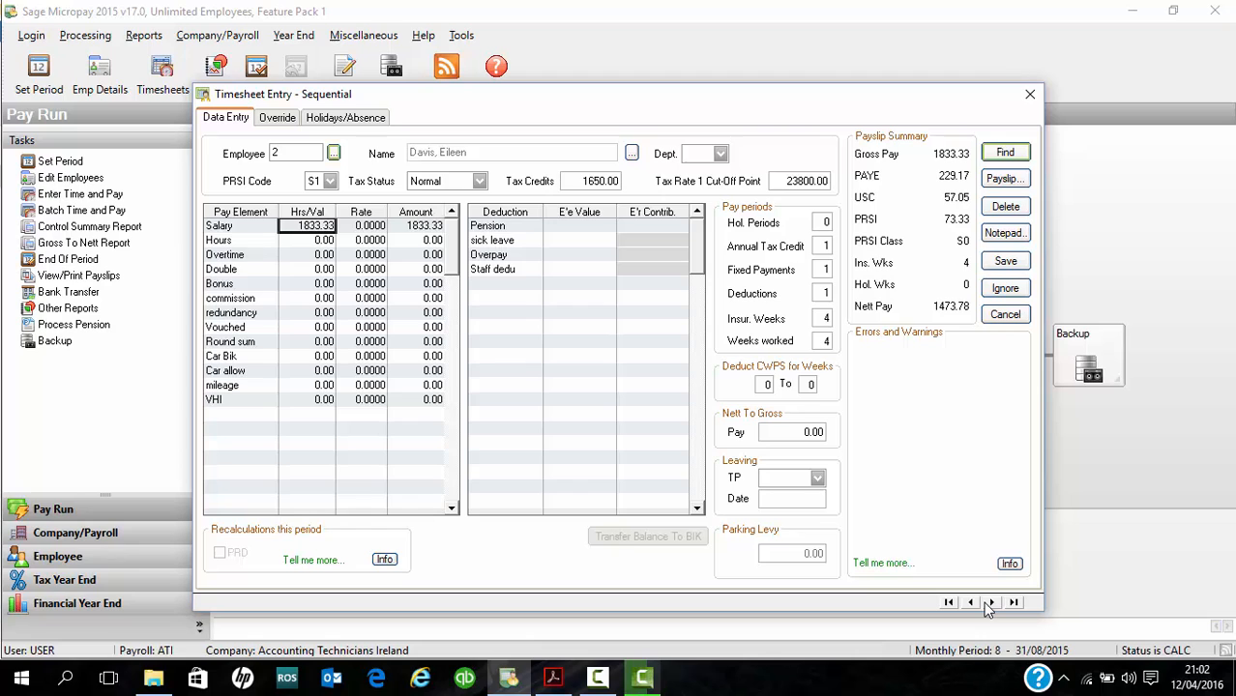
click(1028, 95)
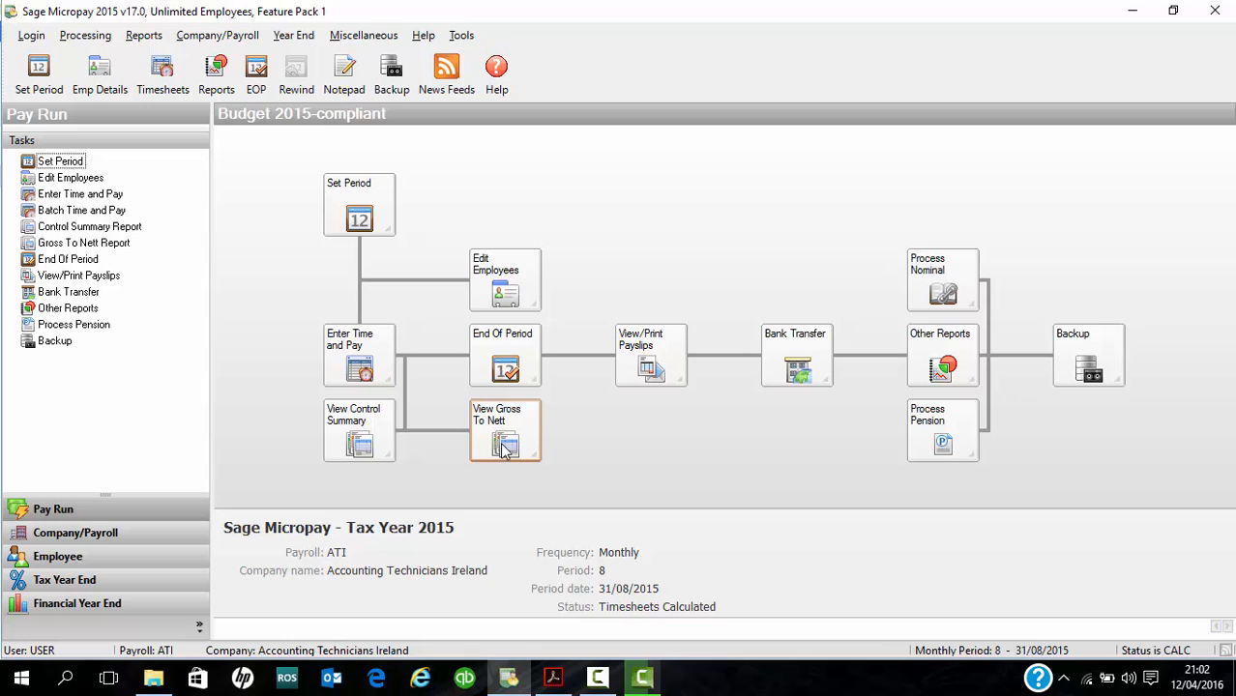
- Run End of Period to post the calculation results, then rewind the payroll
click(510, 366)
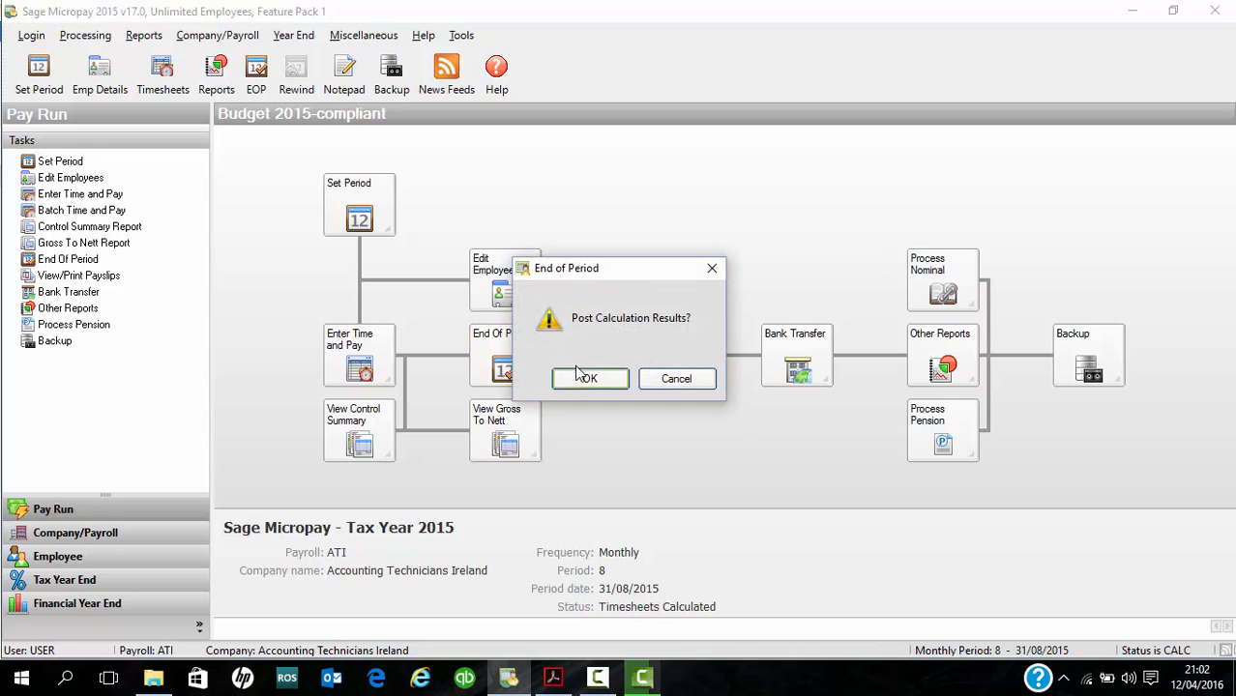
click(585, 379)
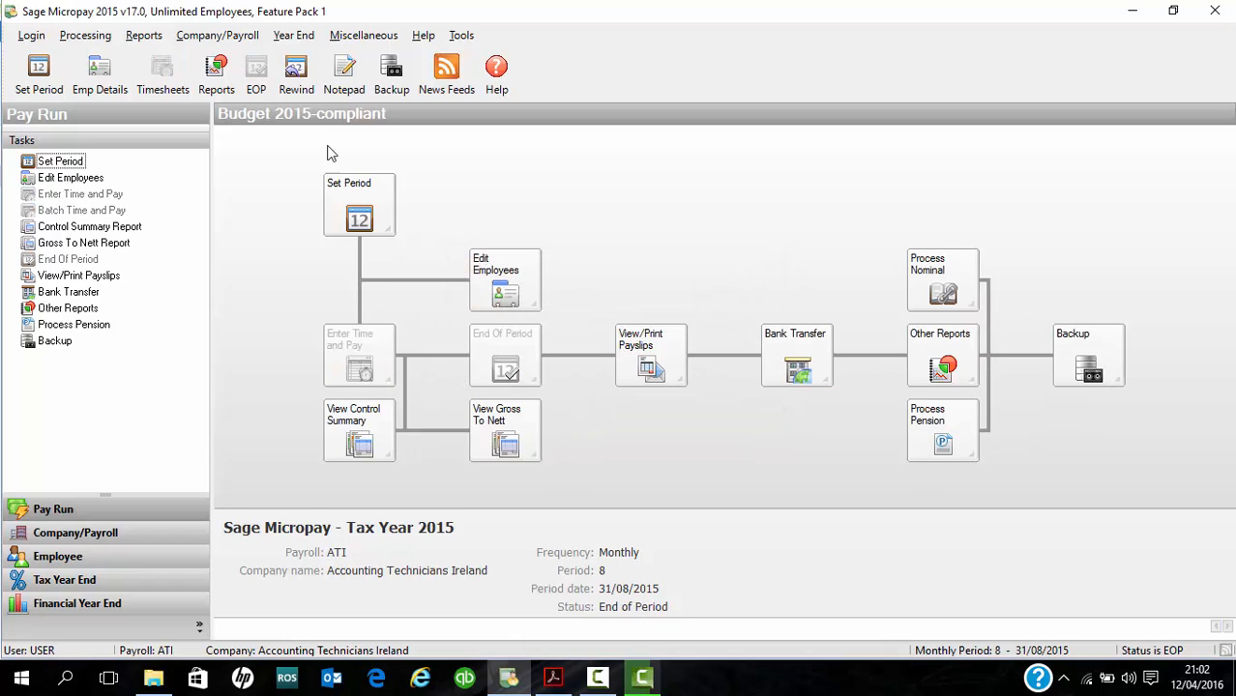
click(304, 81)
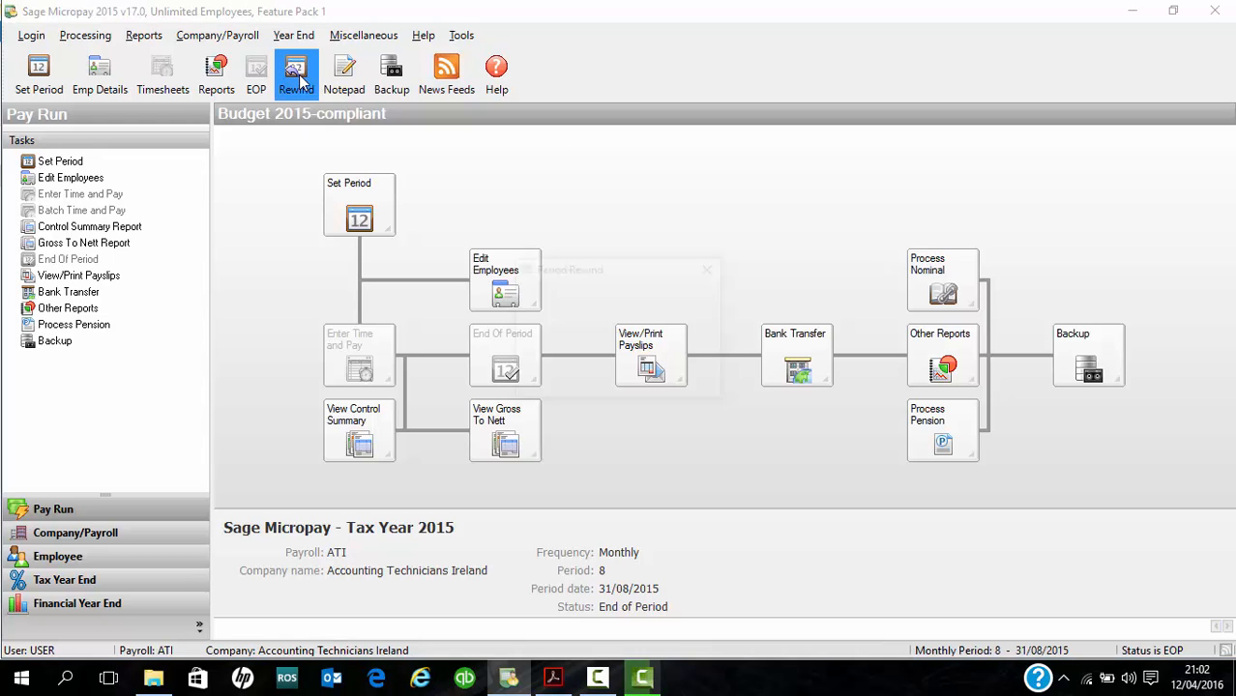
click(617, 382)
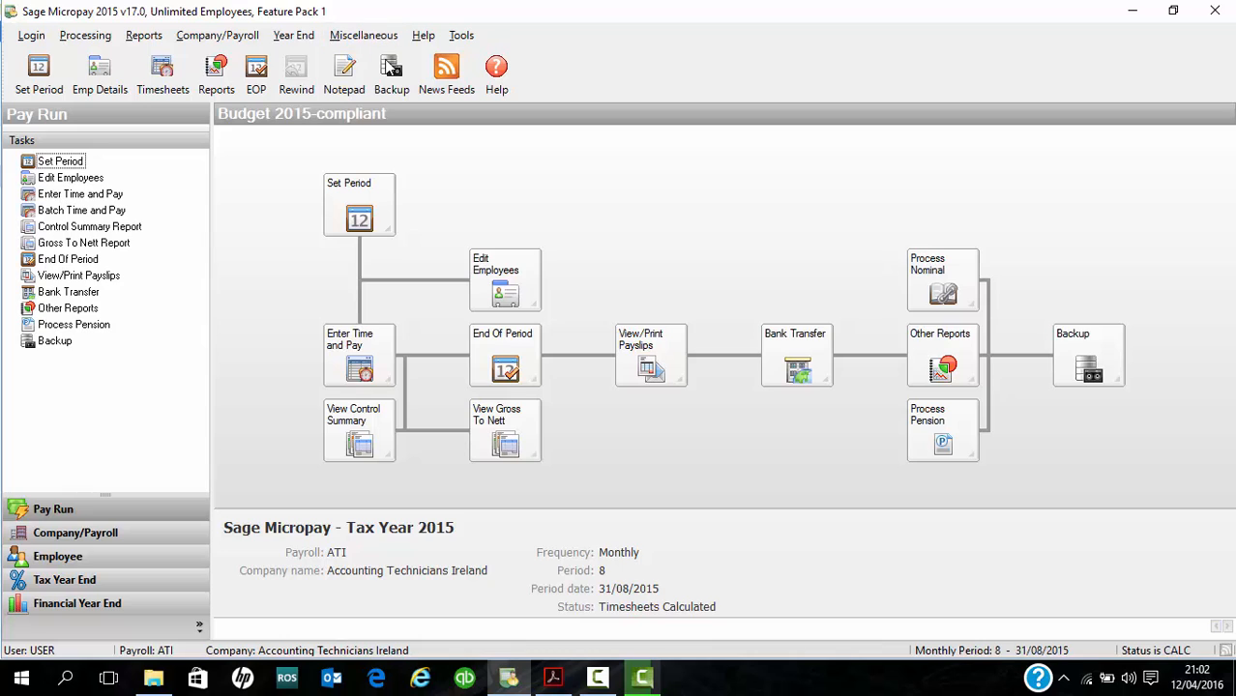
click(350, 39)
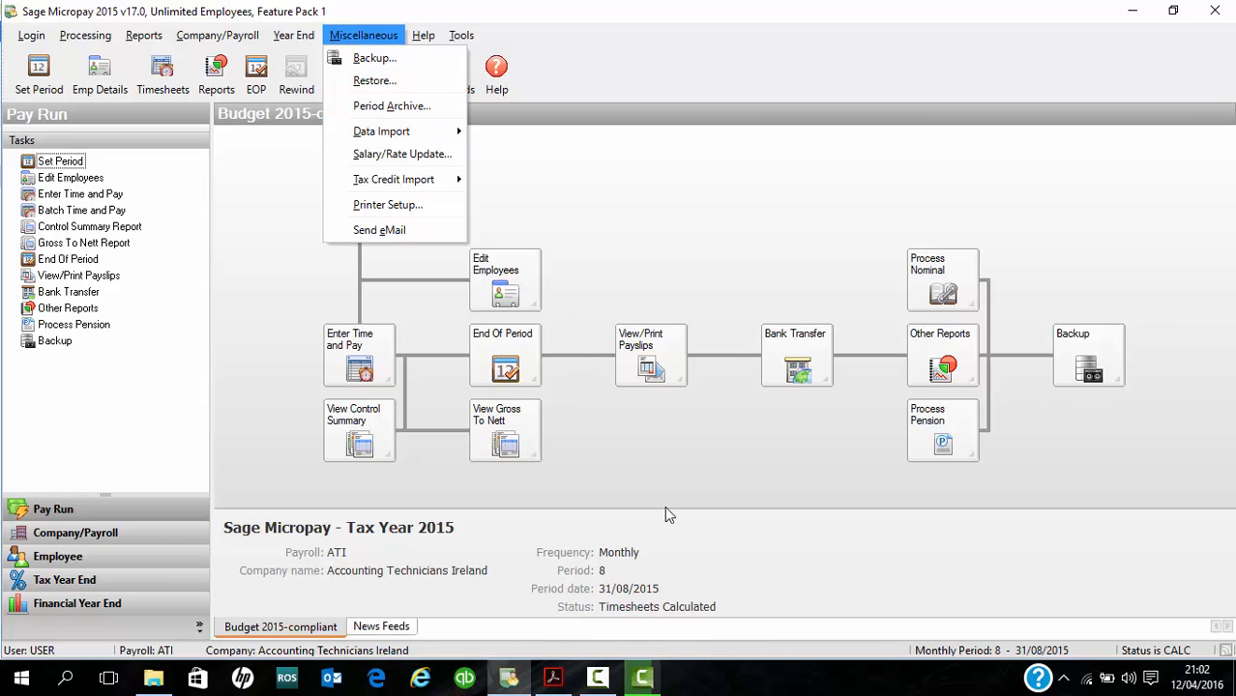
click(620, 436)
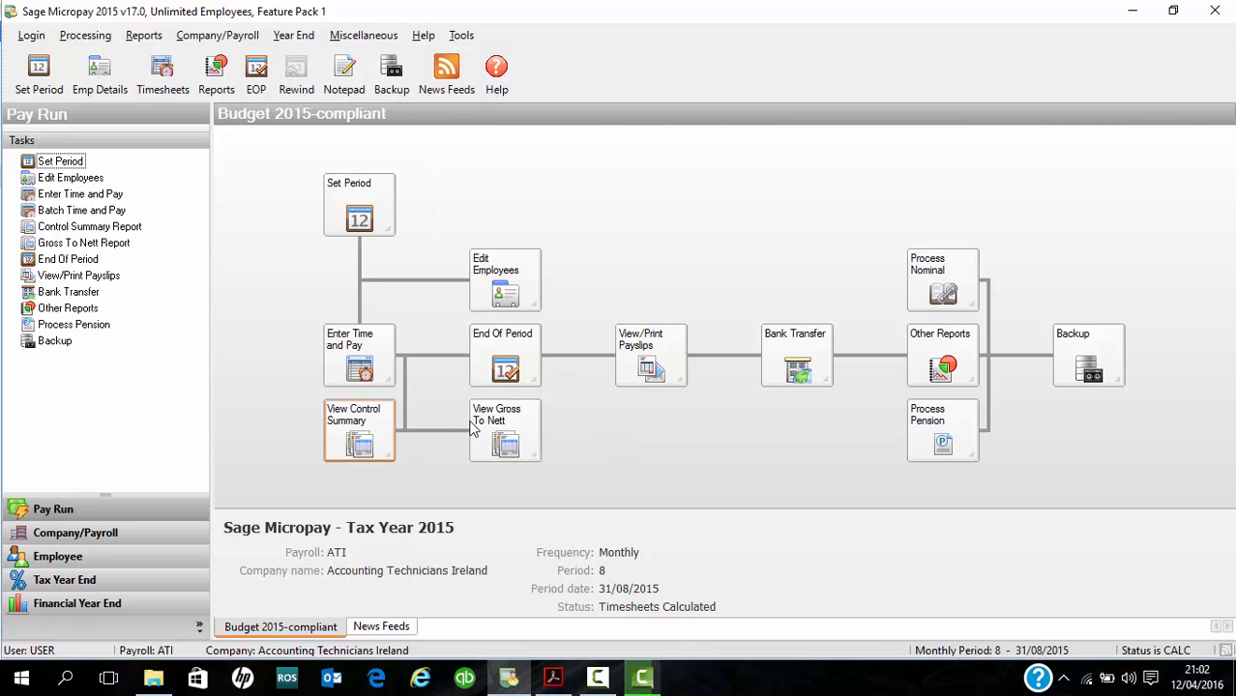
- Start a payroll backup and try to make a new folder on the Desktop as its location
click(1089, 361)
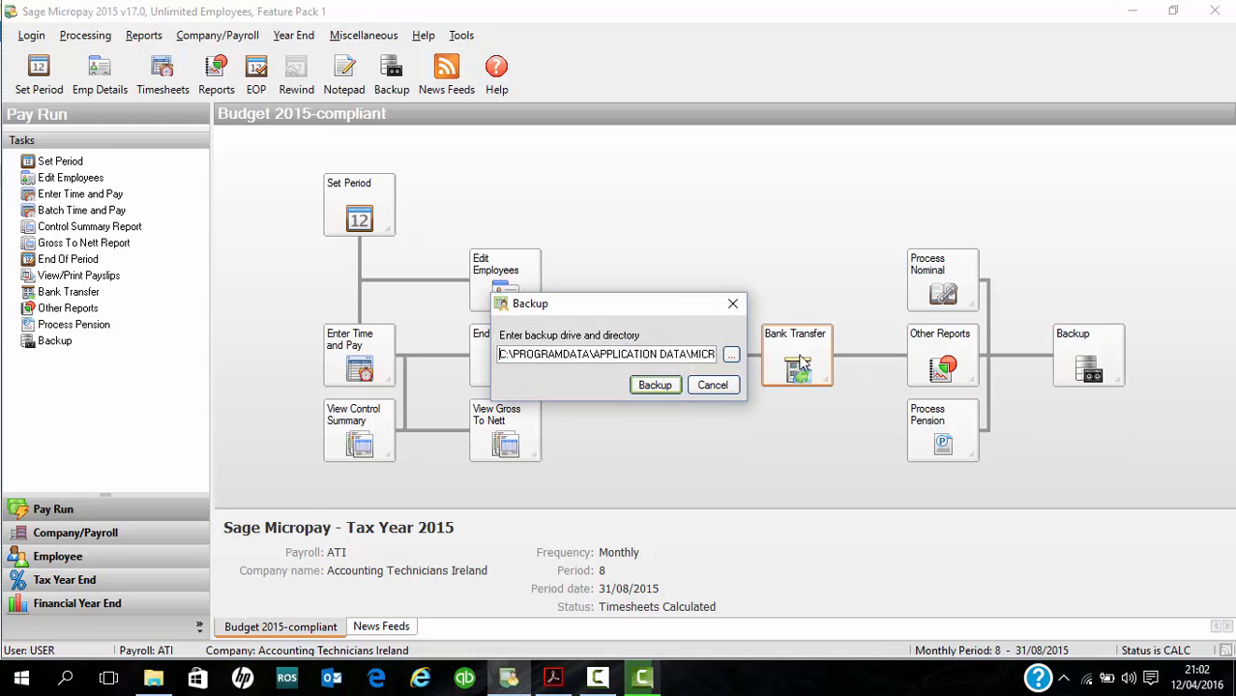
click(731, 356)
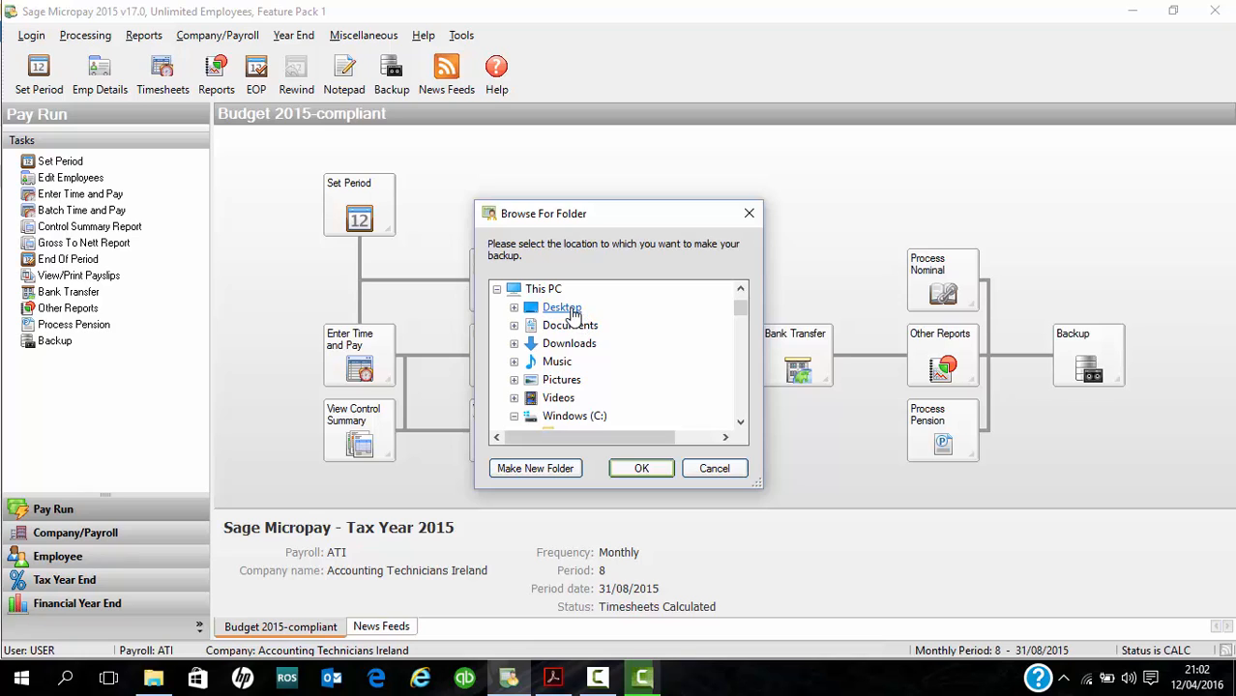
double_click(569, 308)
click(607, 325)
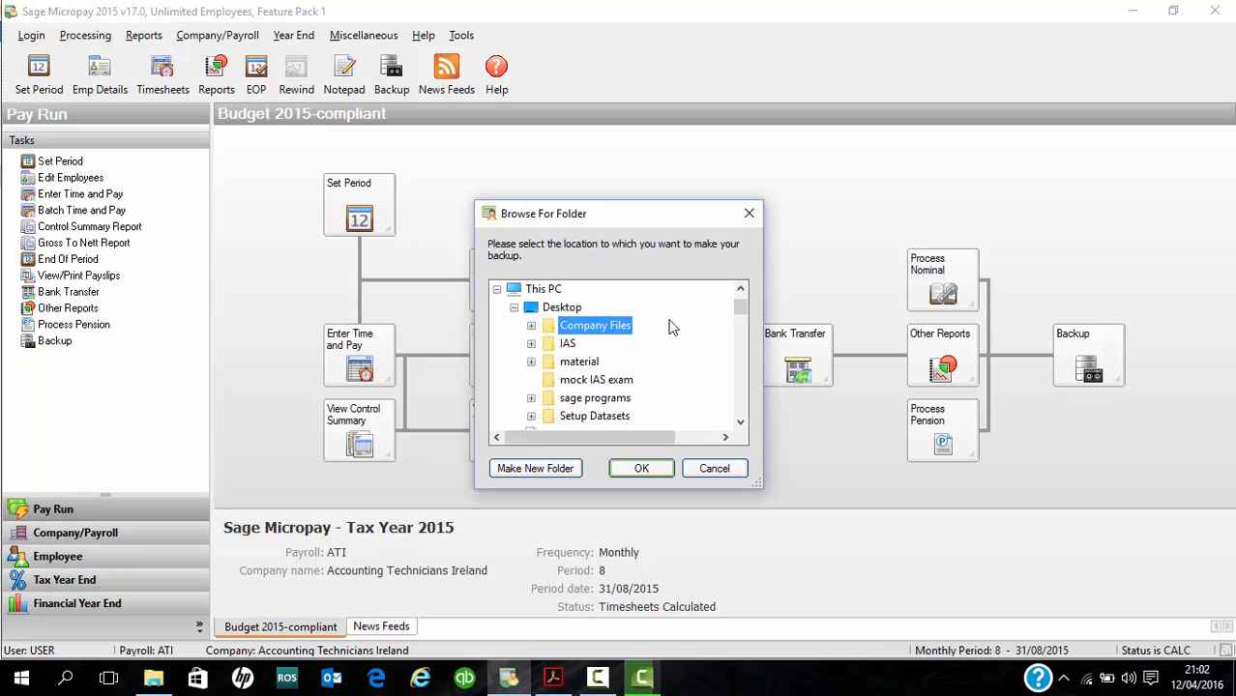
click(561, 468)
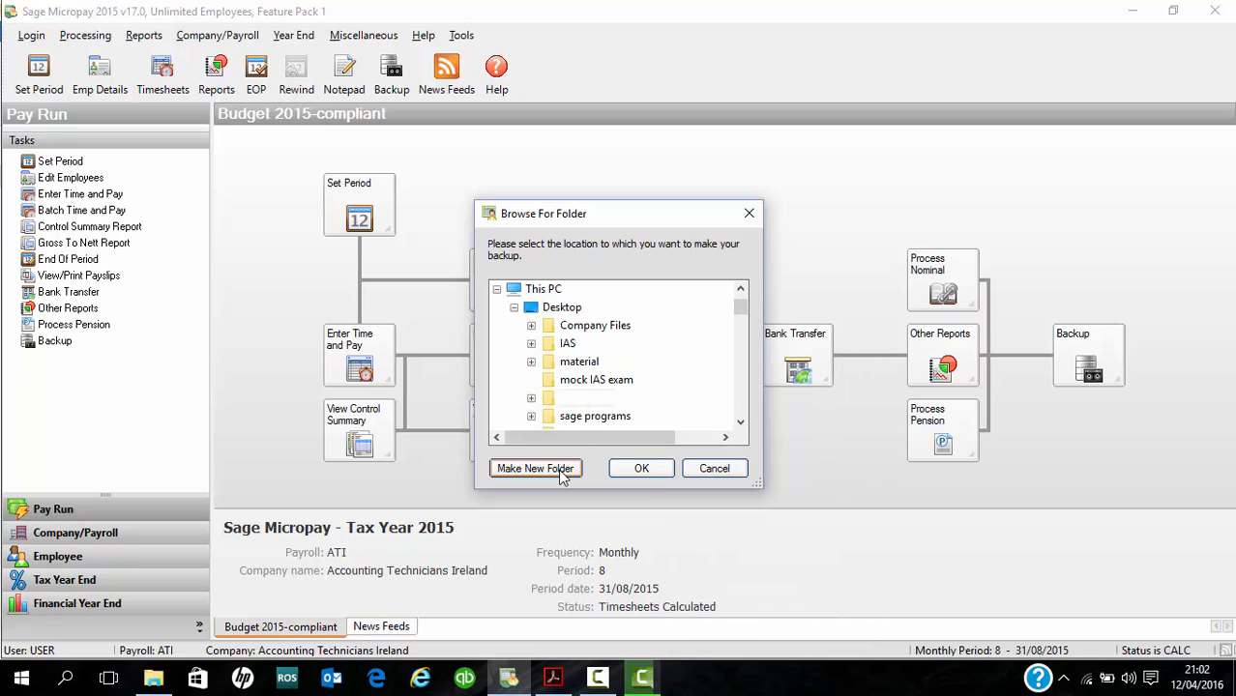
key(e)
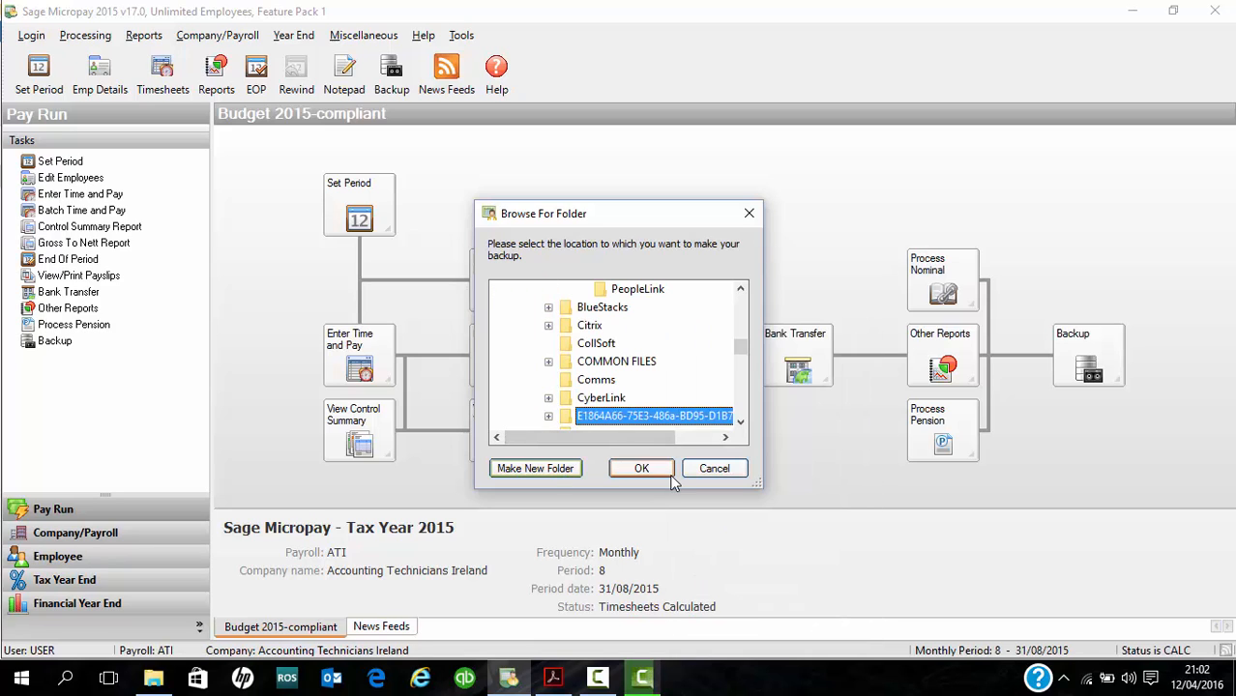
click(704, 471)
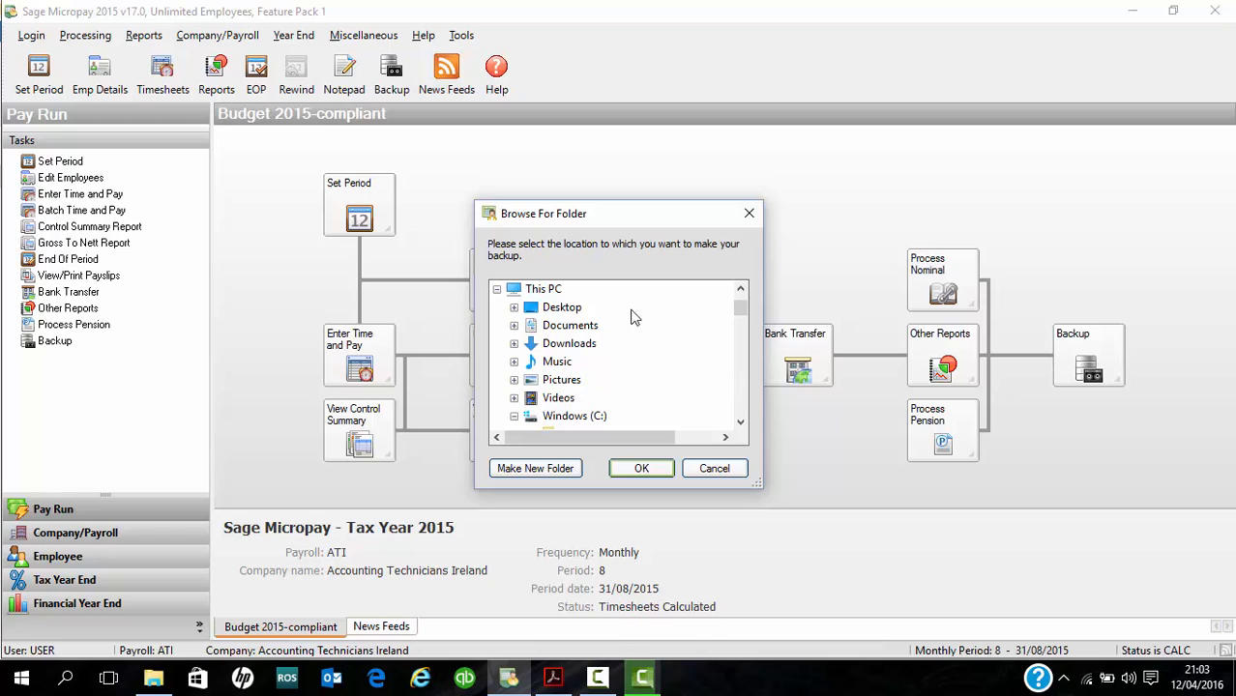
double_click(561, 307)
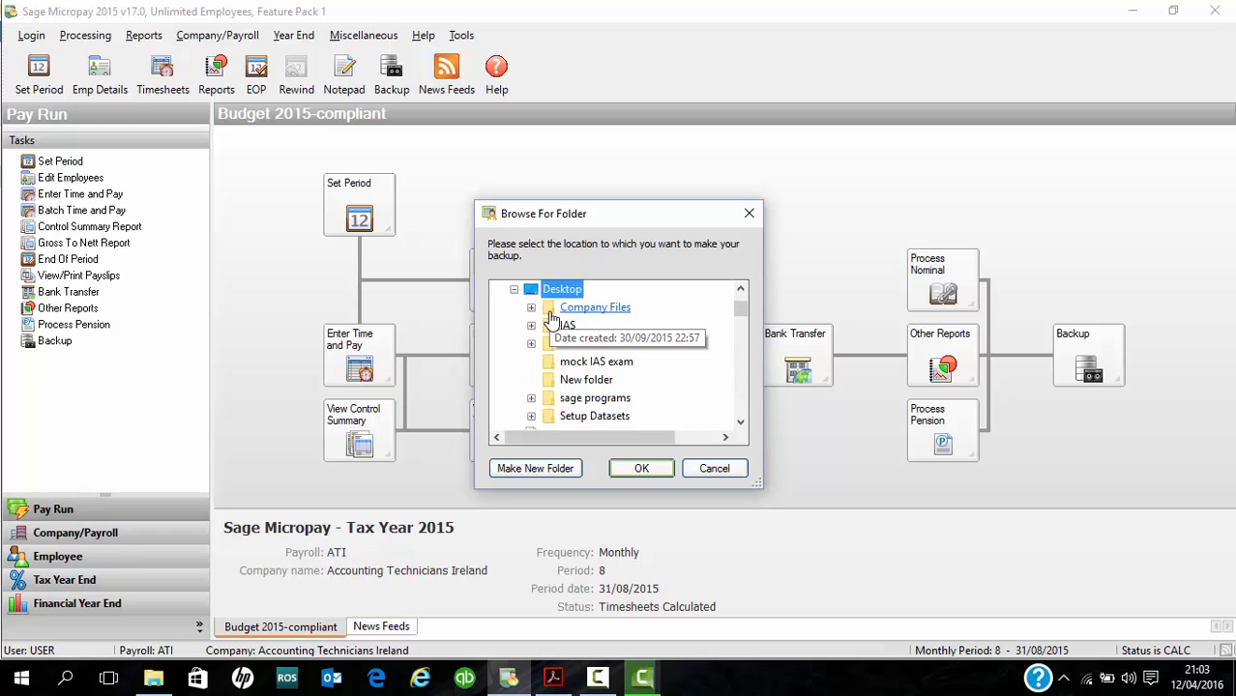
click(559, 468)
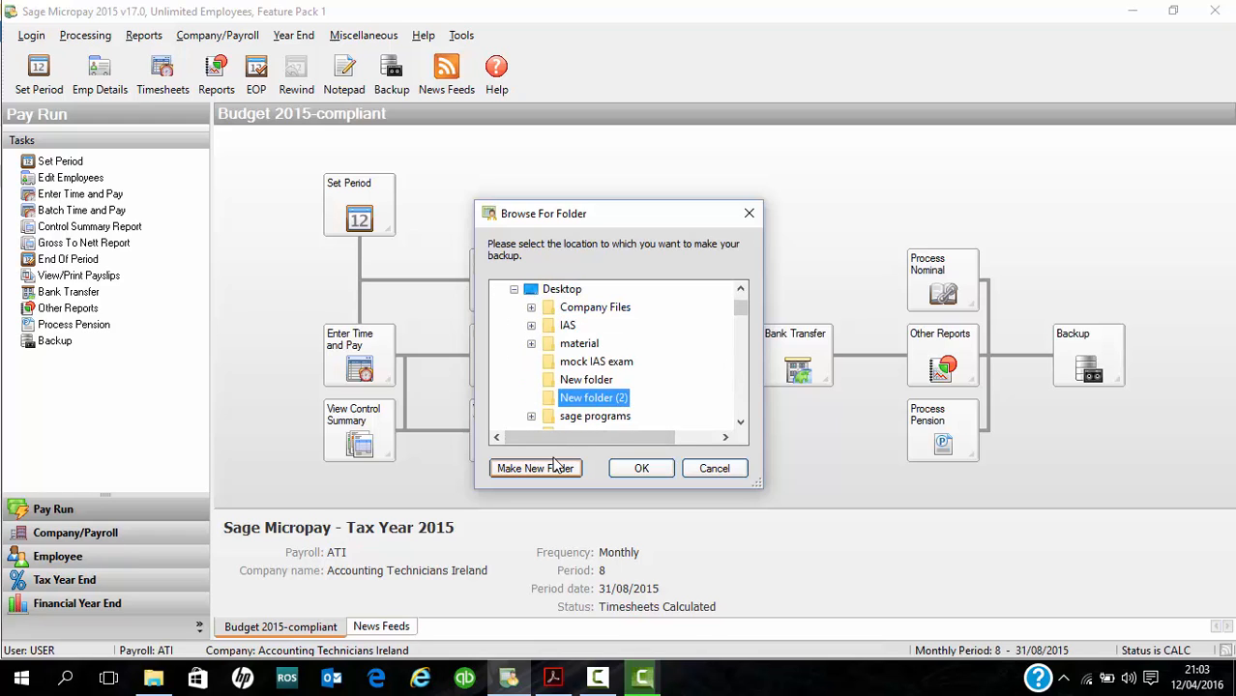
key(e)
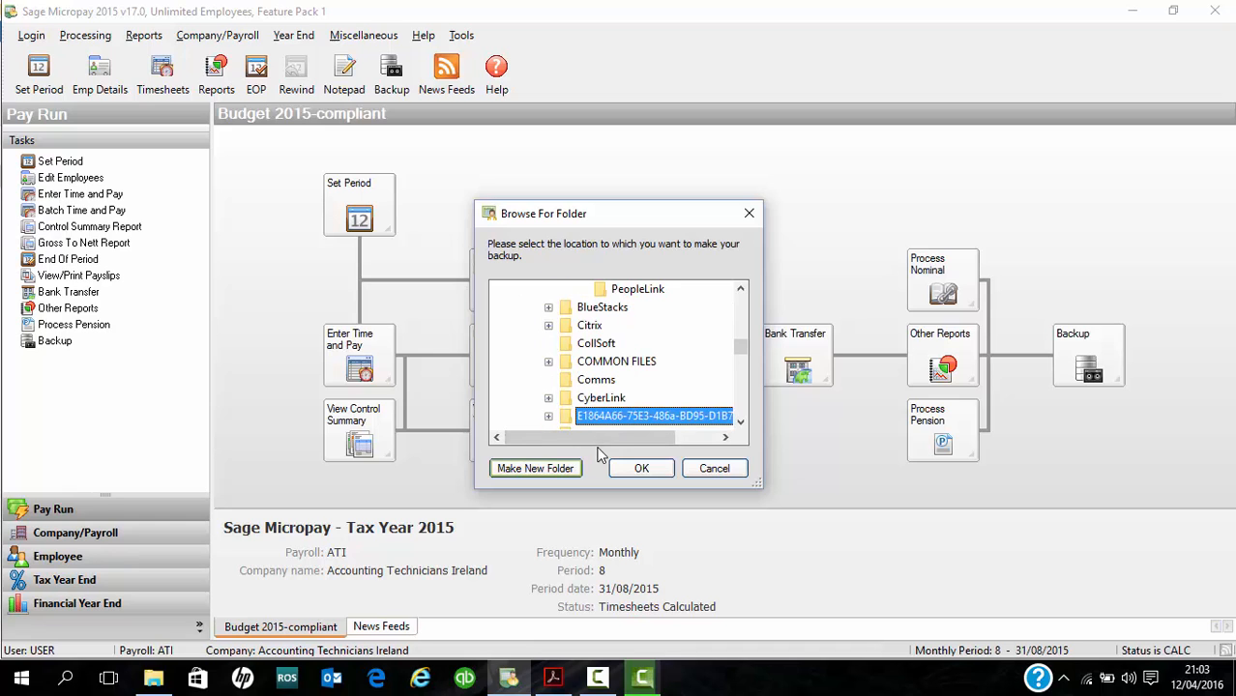
click(703, 465)
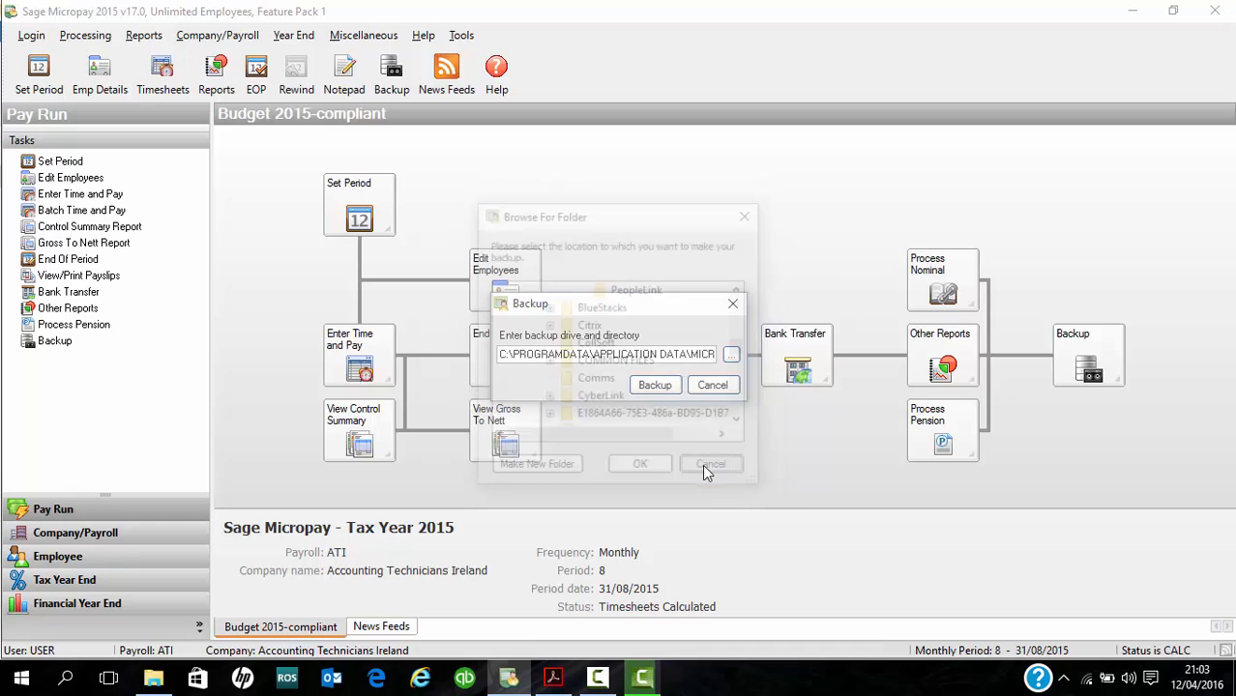
- Select the existing "New folder" on the Desktop as the backup location and run the payroll backup
click(731, 355)
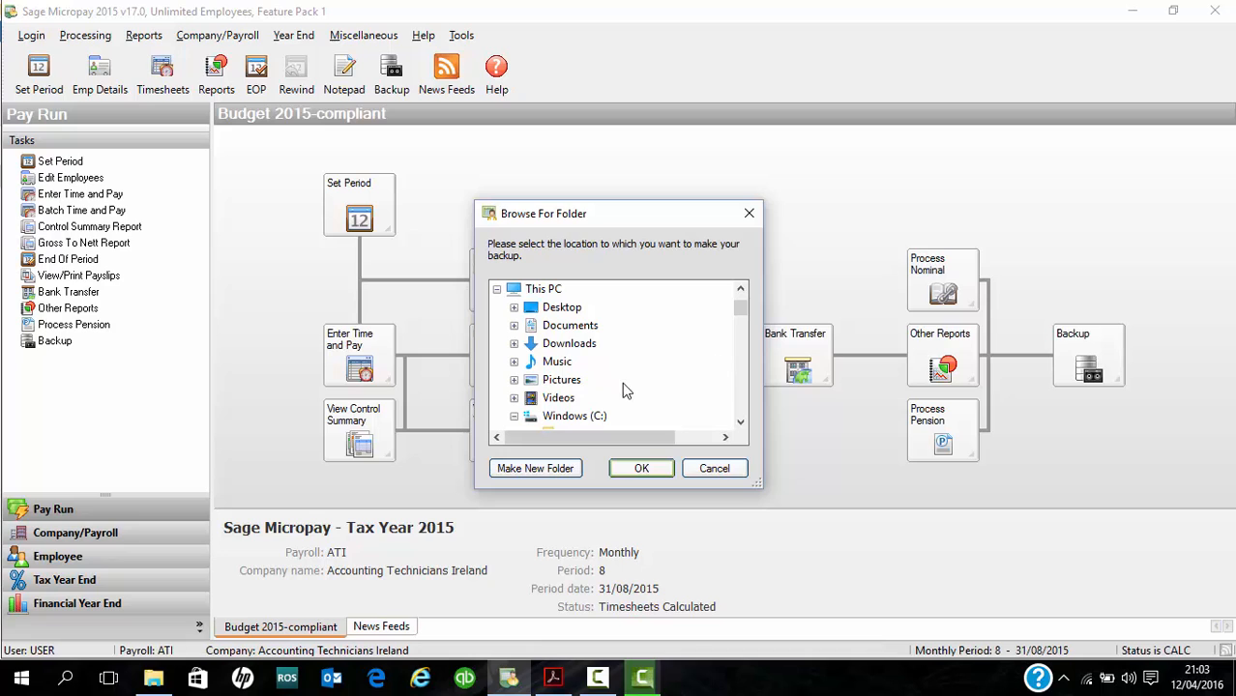
double_click(584, 306)
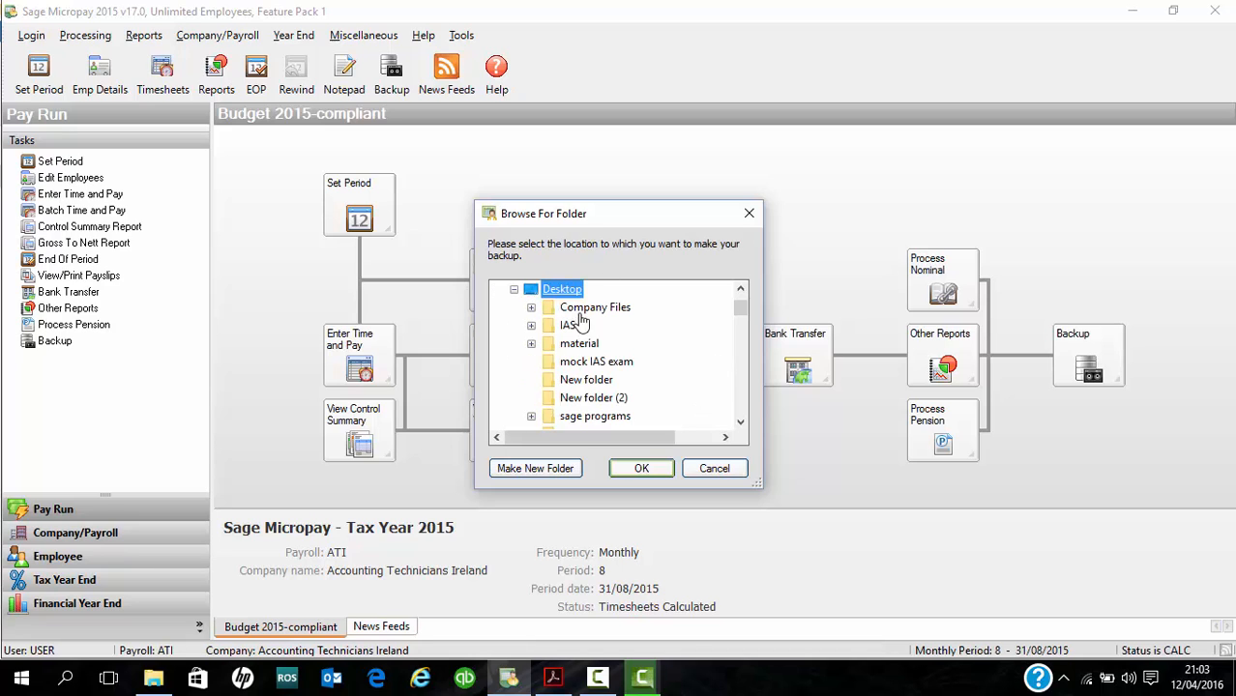
click(590, 383)
click(636, 469)
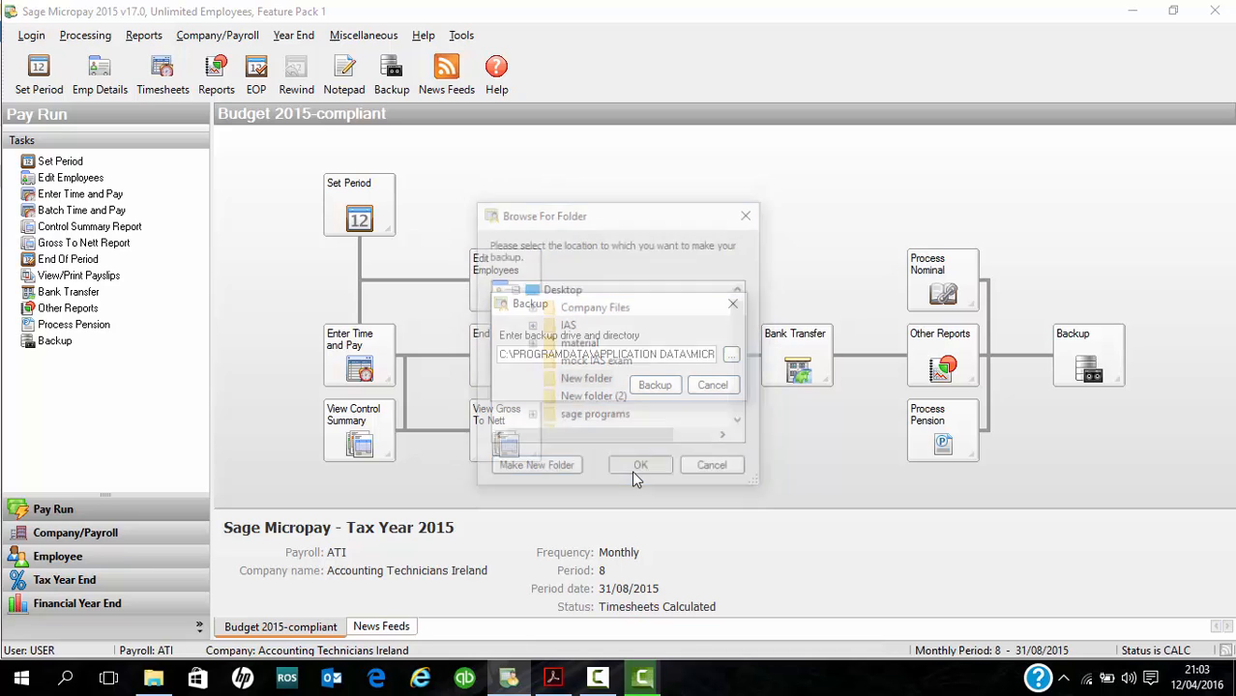
click(653, 390)
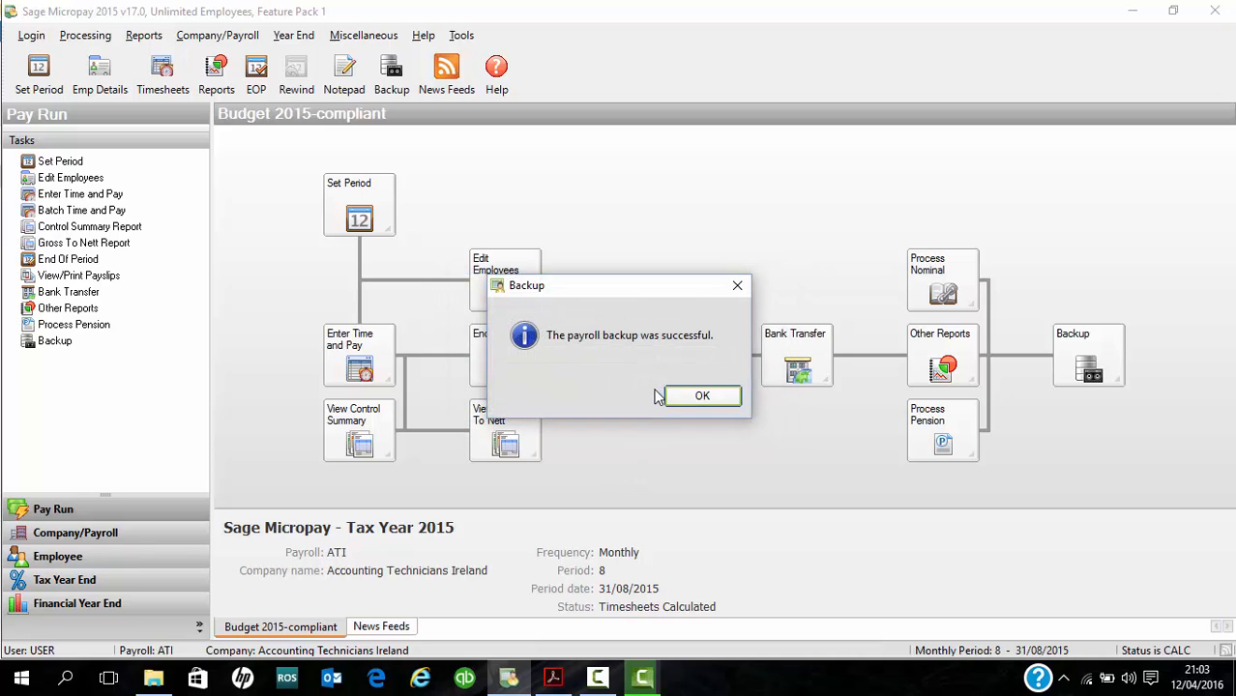
click(672, 395)
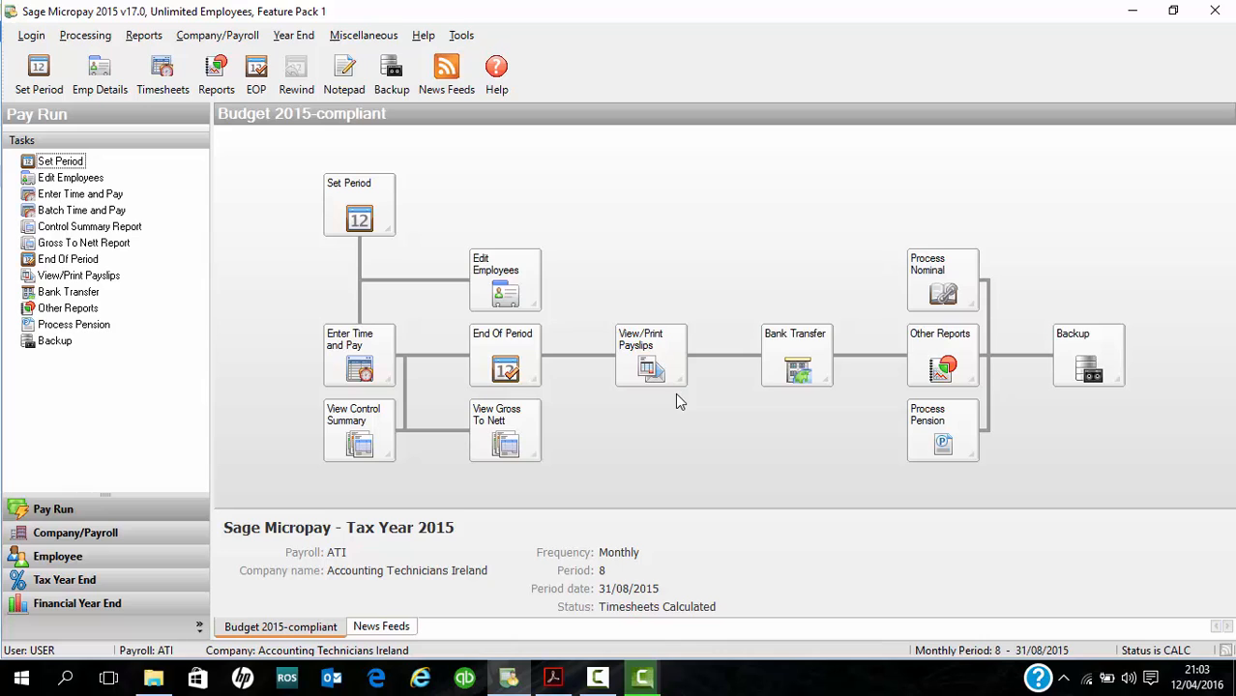
click(600, 681)
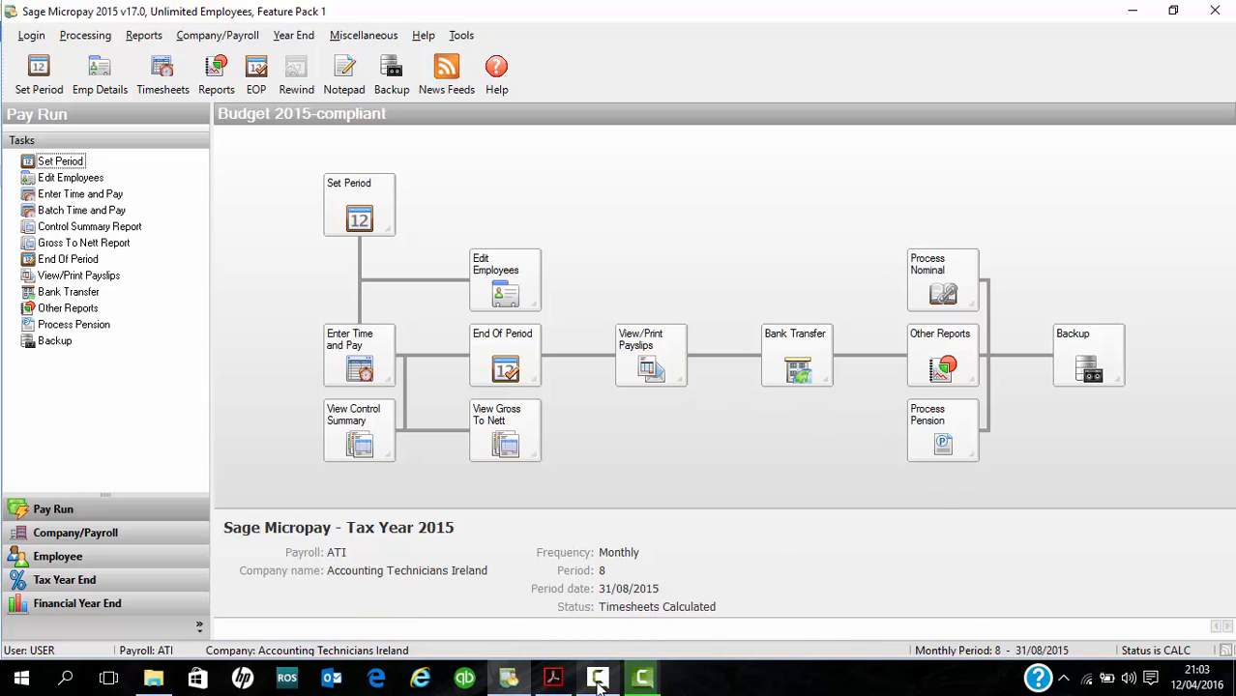